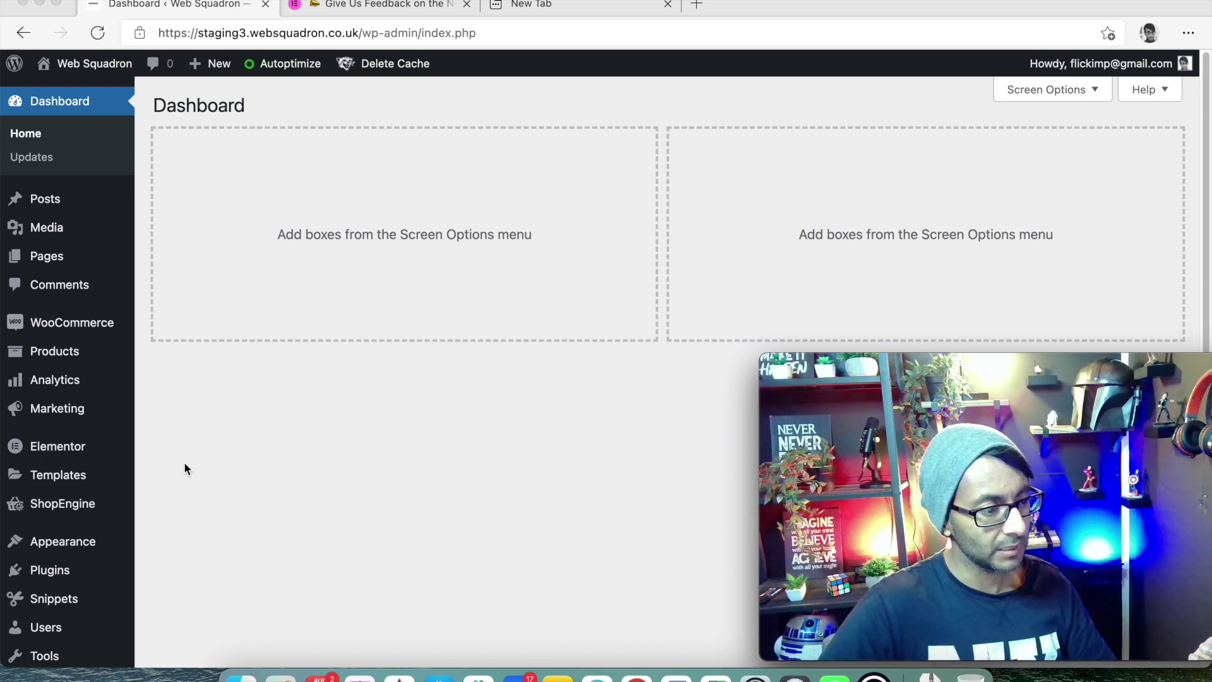
Show Elementor Tools' Version Control tab with rollback options for Elementor 3.3.1 and Pro 3.3.7.
mouse_move(79, 459)
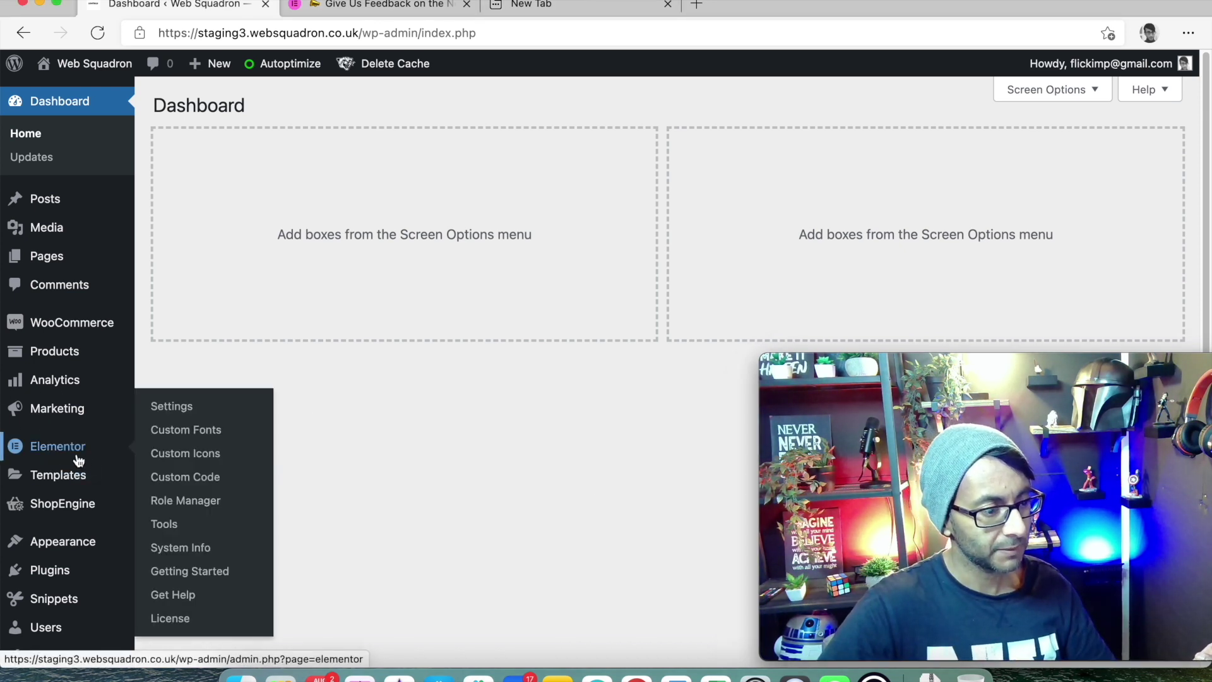
left_click(191, 526)
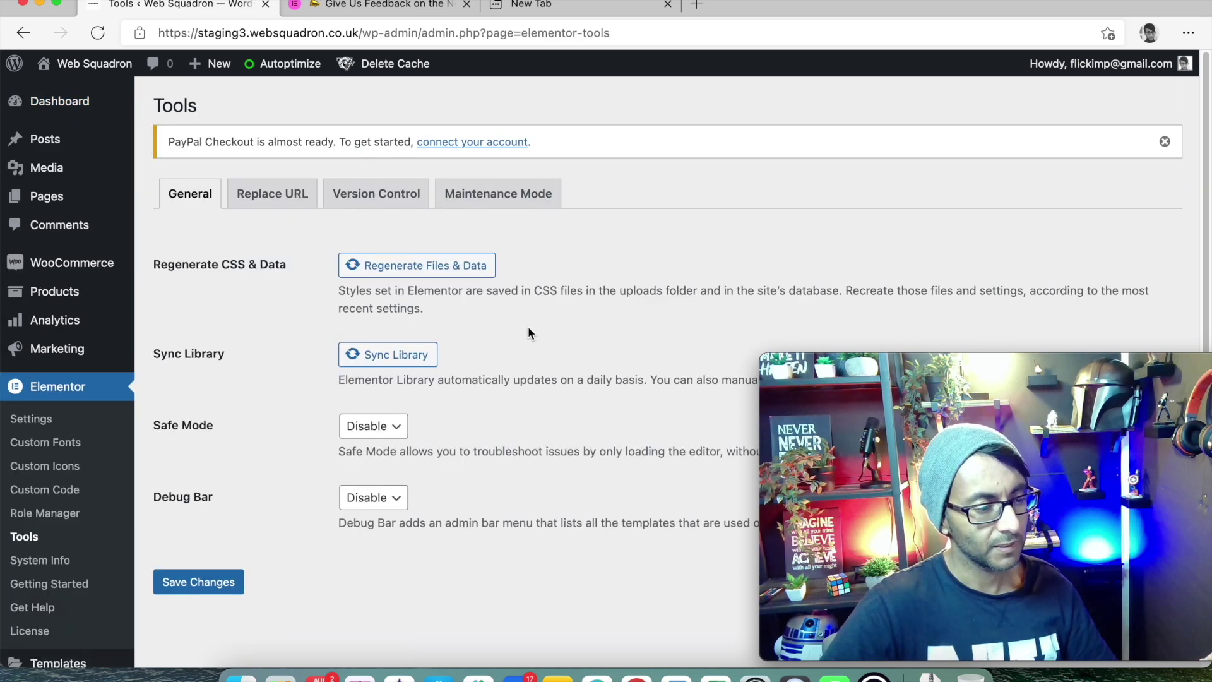
left_click(361, 198)
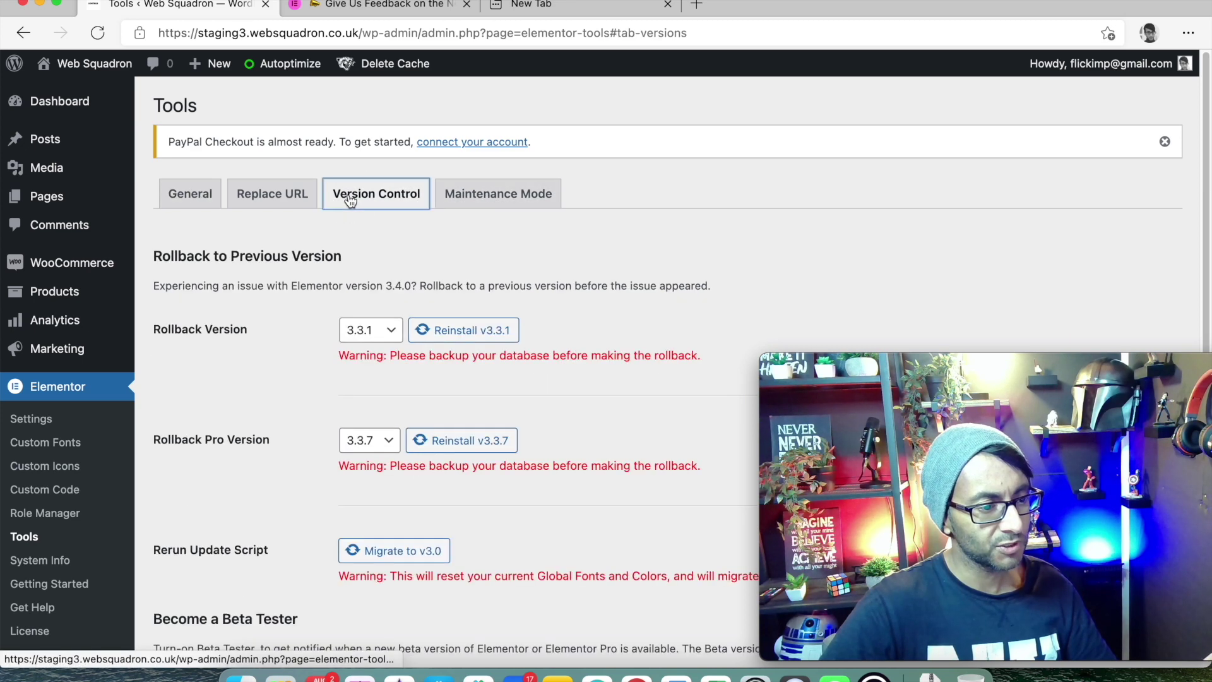
scroll(537, 379, "down", 2)
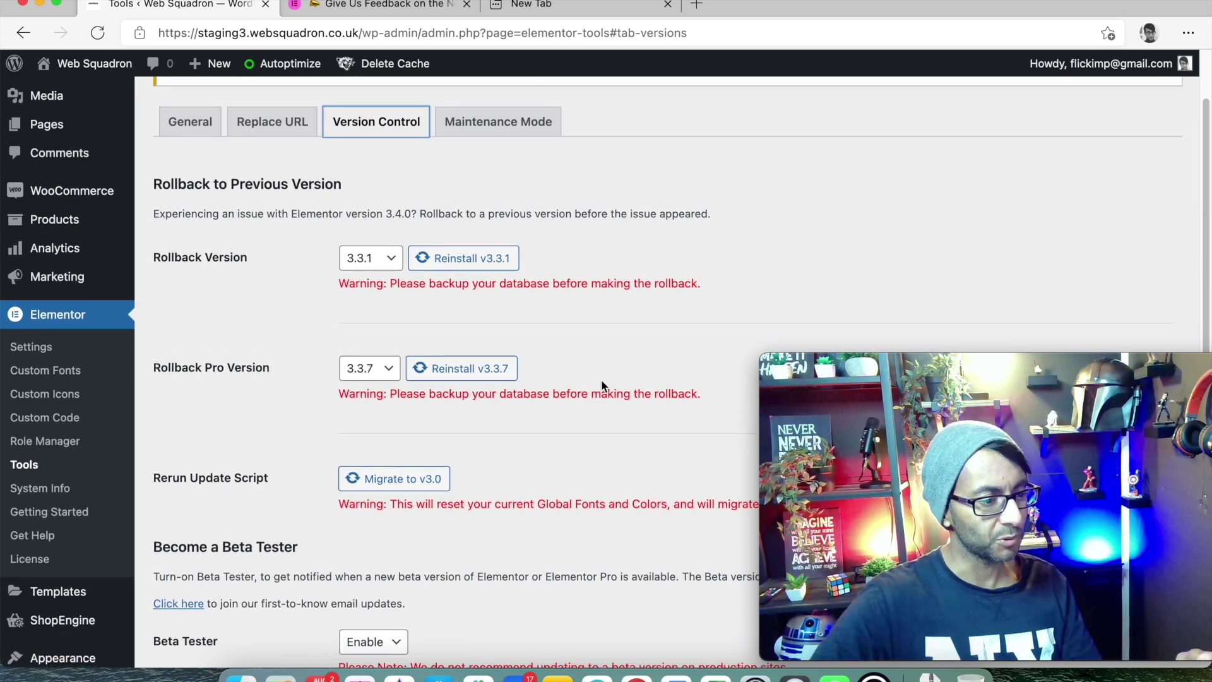
scroll(587, 382, "down", 2)
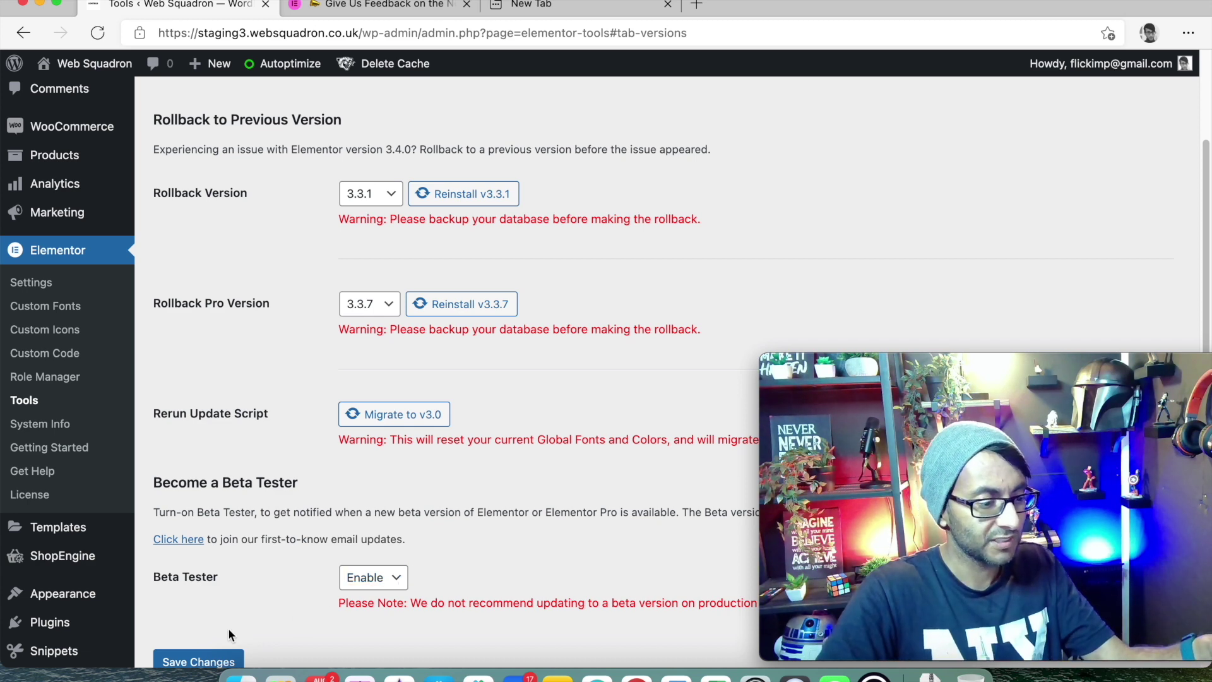
scroll(221, 587, "down", 3)
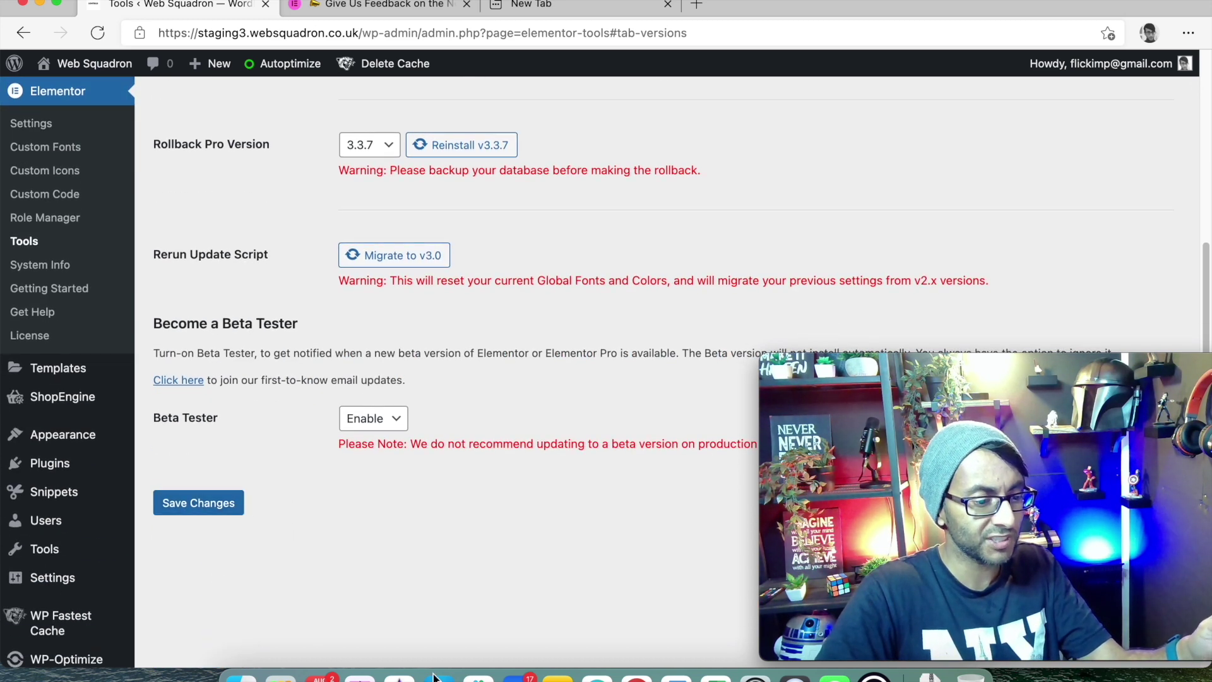
Quit the Mail and Slack apps from the dock.
right_click(521, 676)
left_click(532, 629)
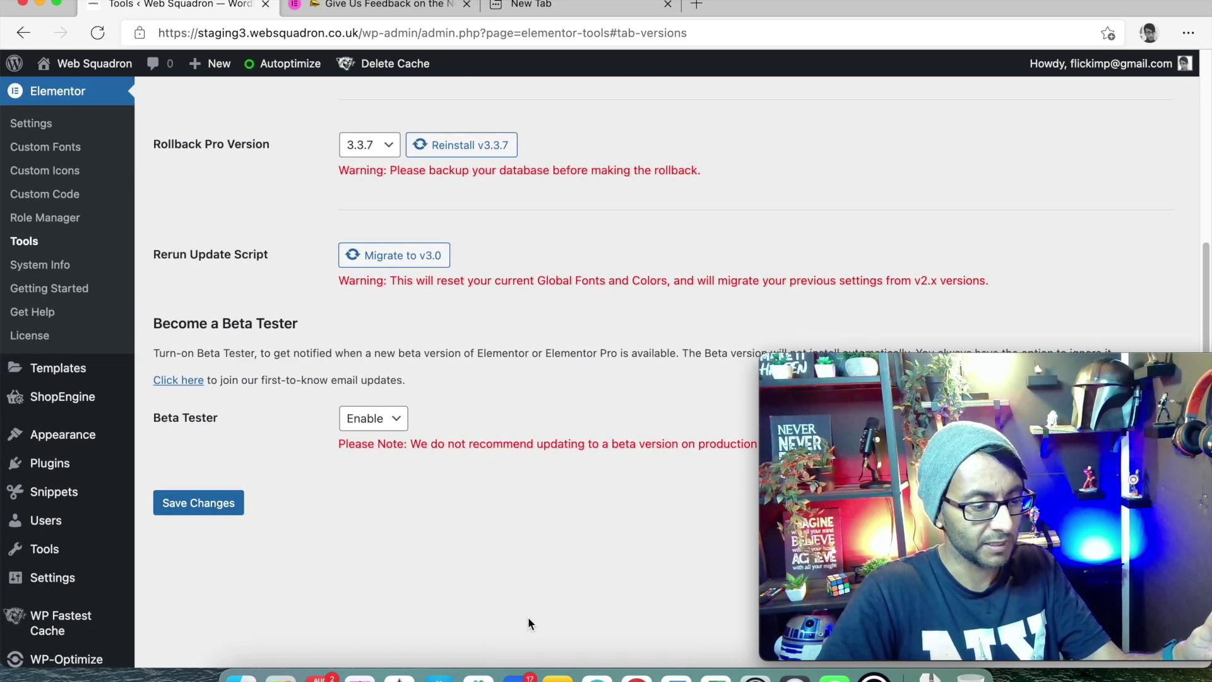
right_click(478, 676)
left_click(505, 638)
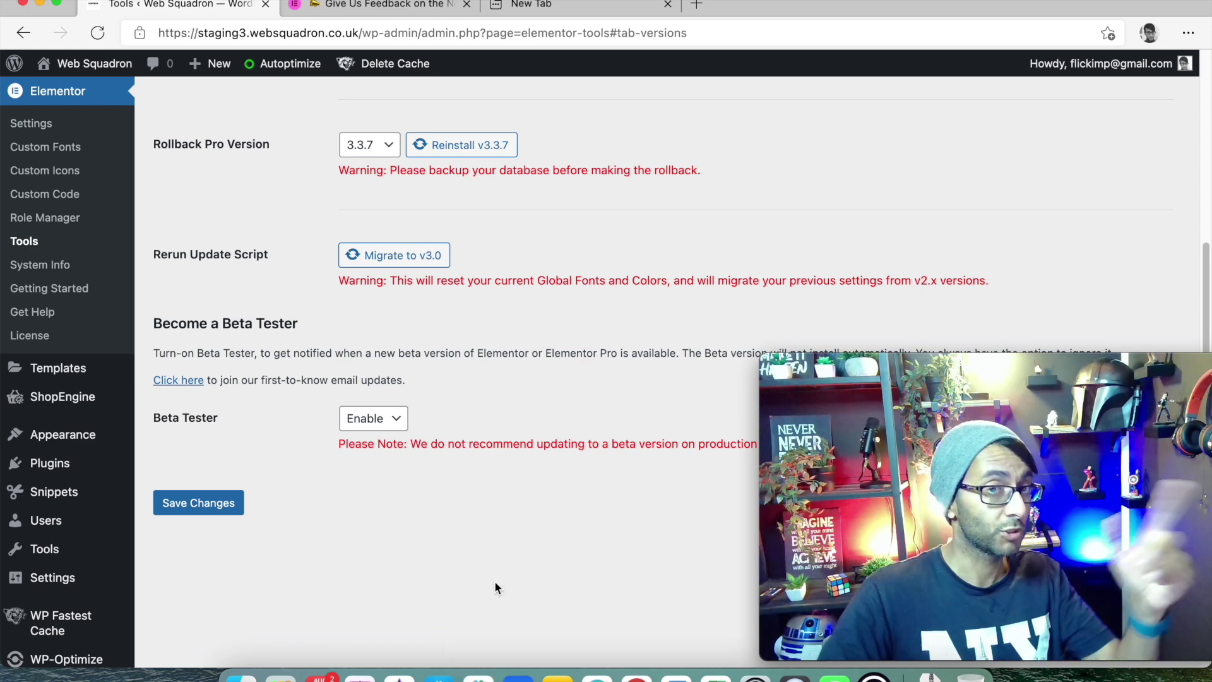
scroll(456, 390, "up", 2)
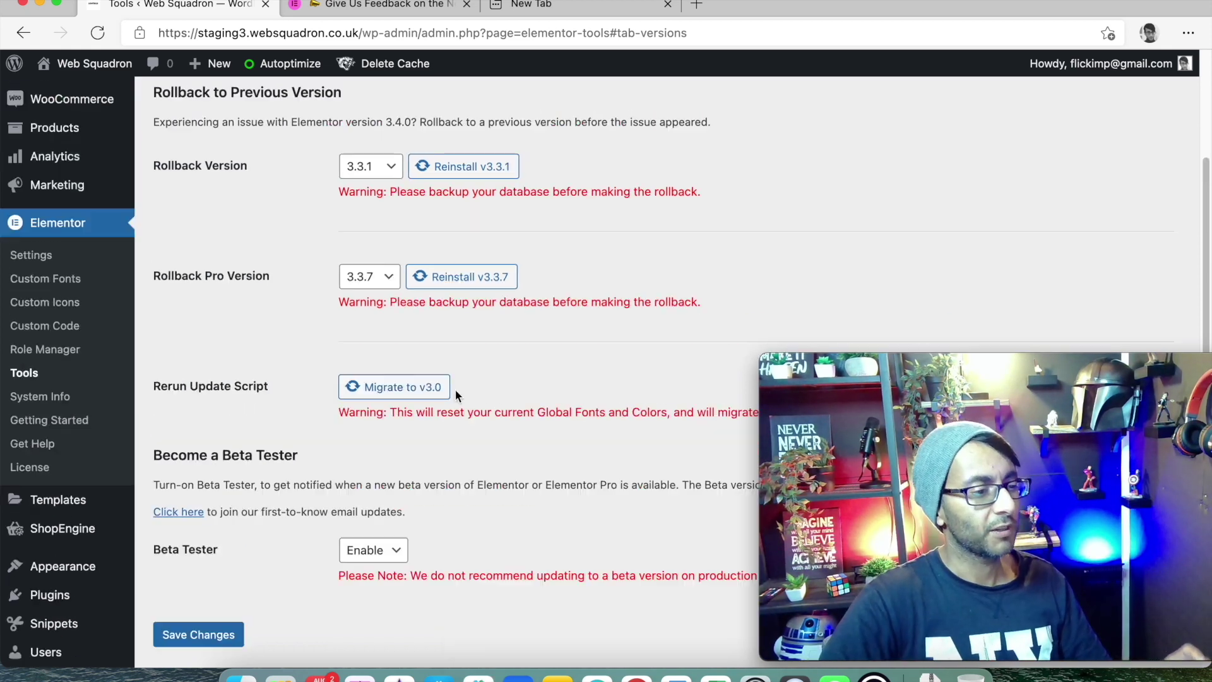
scroll(455, 389, "up", 3)
mouse_move(81, 96)
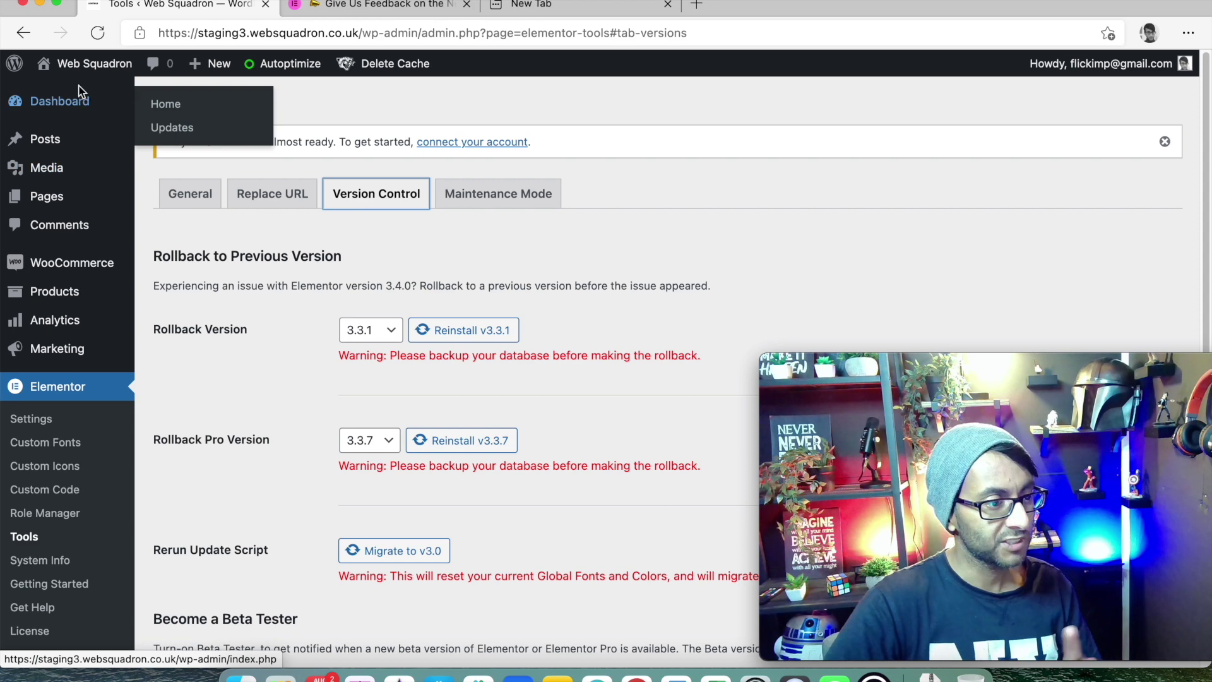
Re-check WordPress updates, confirming version 5.8 with all plugins and themes current.
left_click(171, 129)
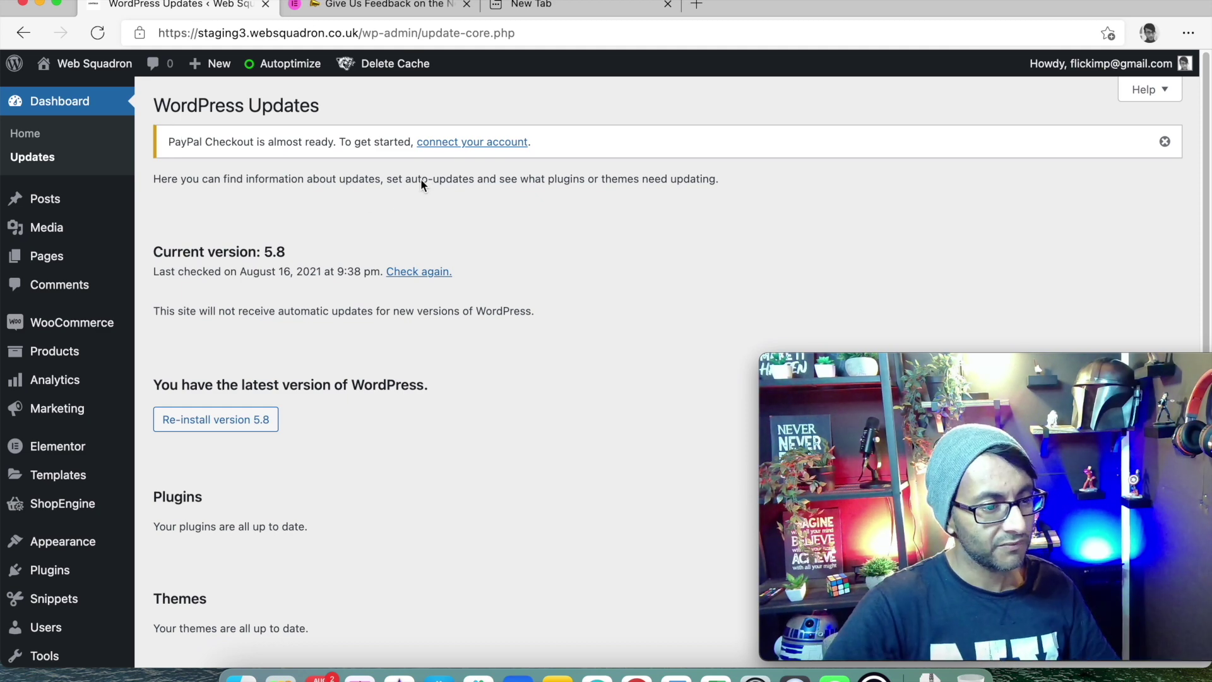
left_click(434, 275)
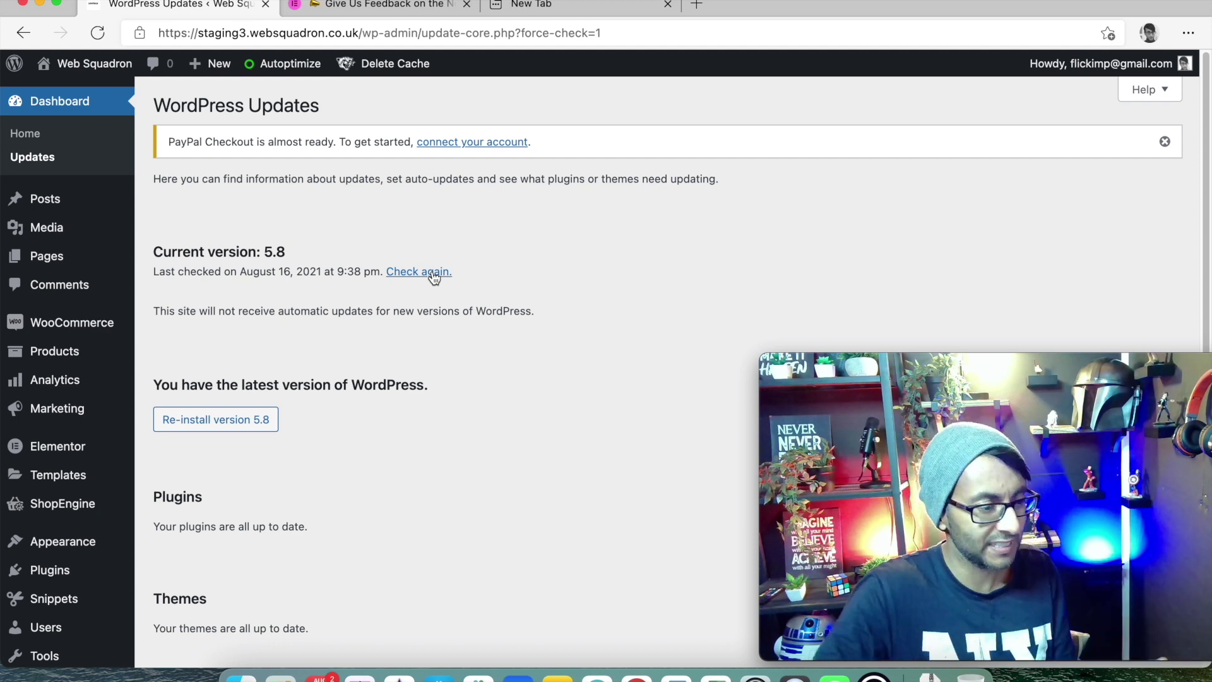
scroll(253, 379, "down", 3)
mouse_move(65, 432)
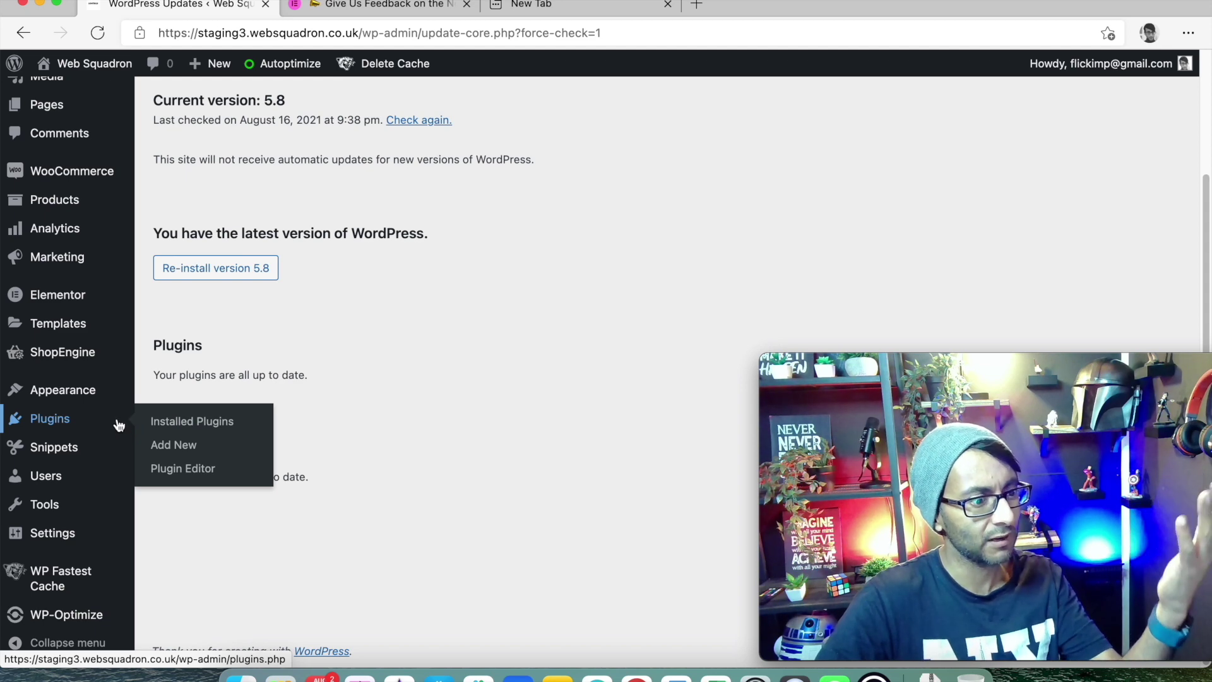
Review the installed plugins list for Elementor 3.4.0 and Elementor Pro 3.4.0-beta2.
left_click(211, 426)
scroll(499, 417, "down", 5)
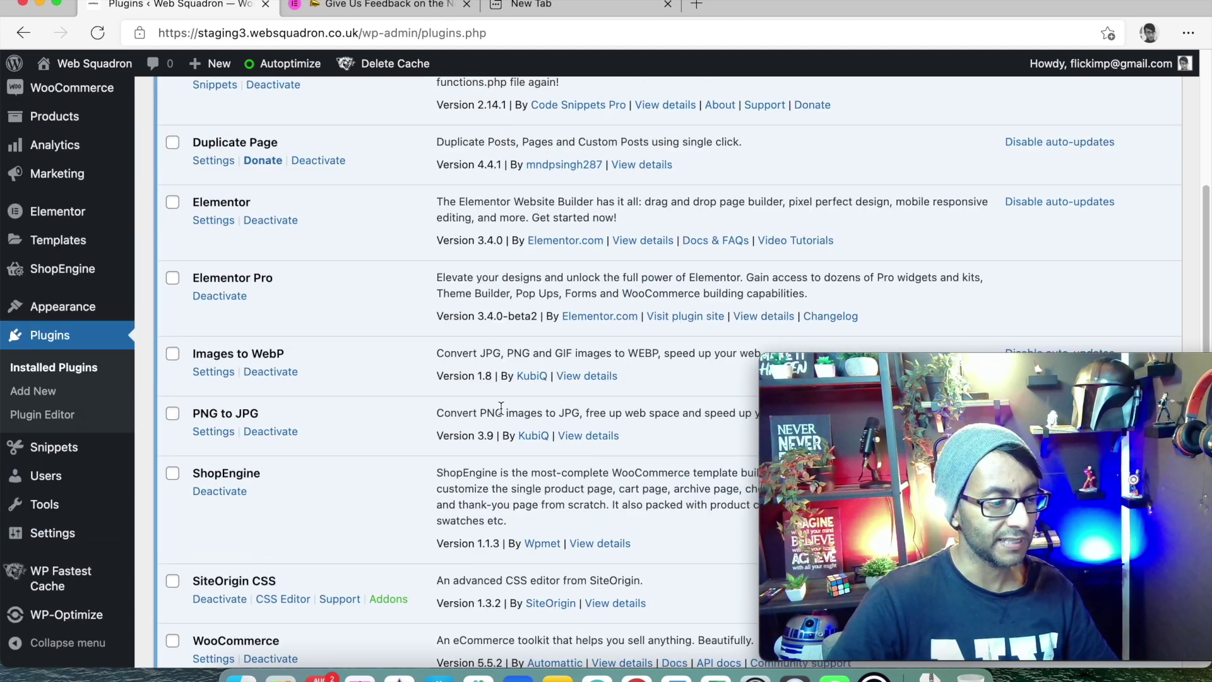
scroll(501, 409, "down", 1)
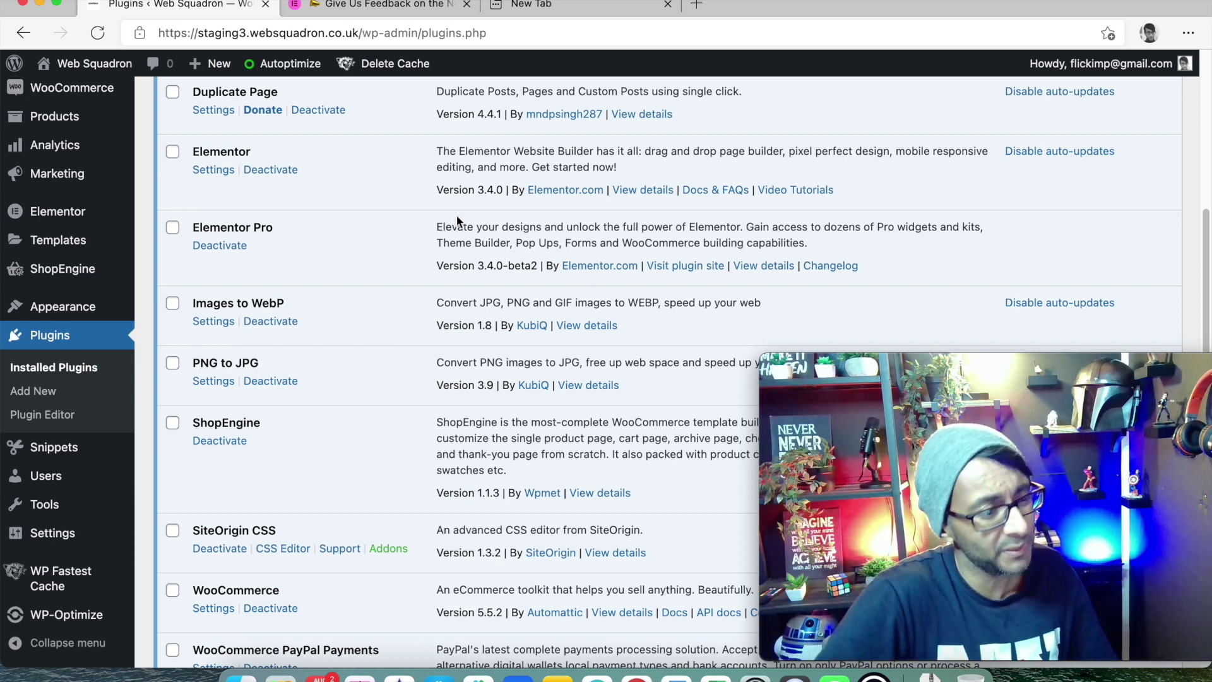
scroll(278, 353, "up", 5)
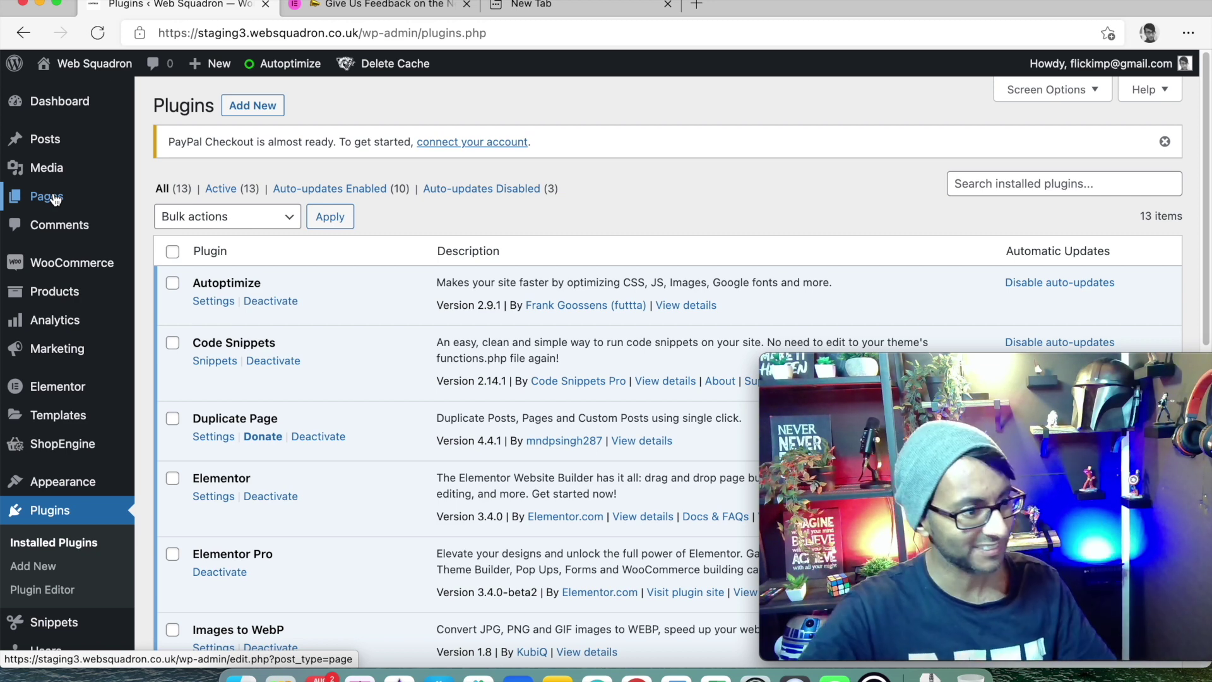
Create a page titled 'Cartstststststststst', open it in Elementor, and add a Menu Cart widget.
left_click(36, 201)
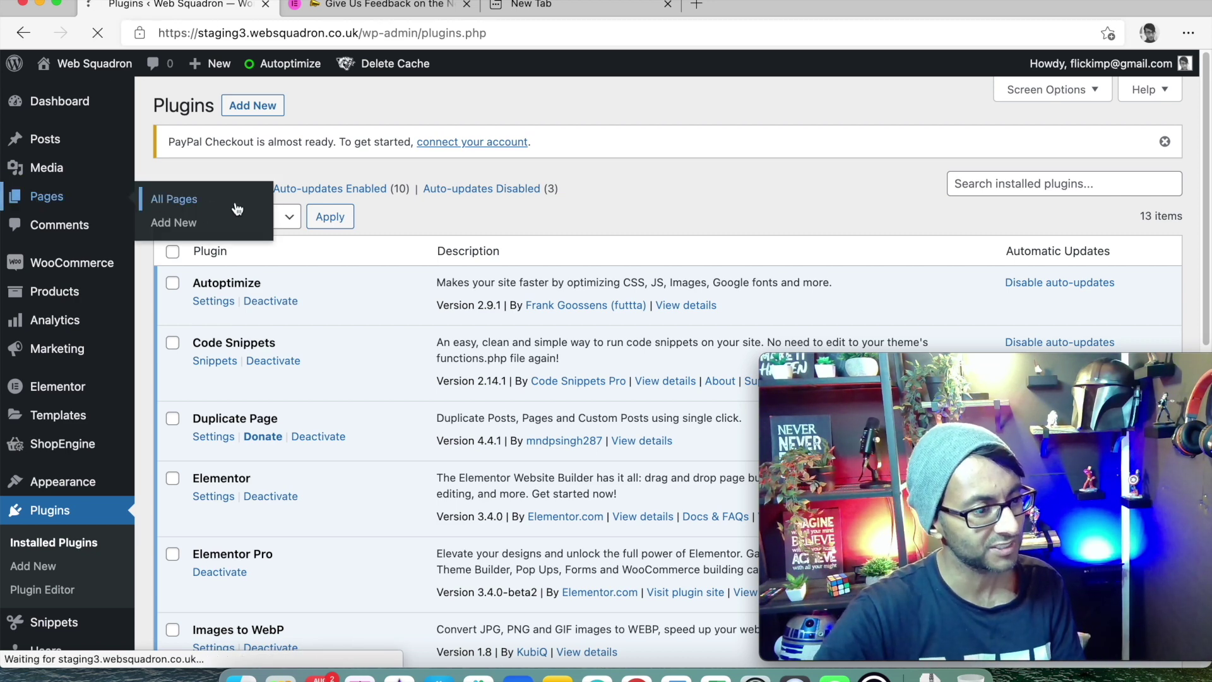
left_click(255, 108)
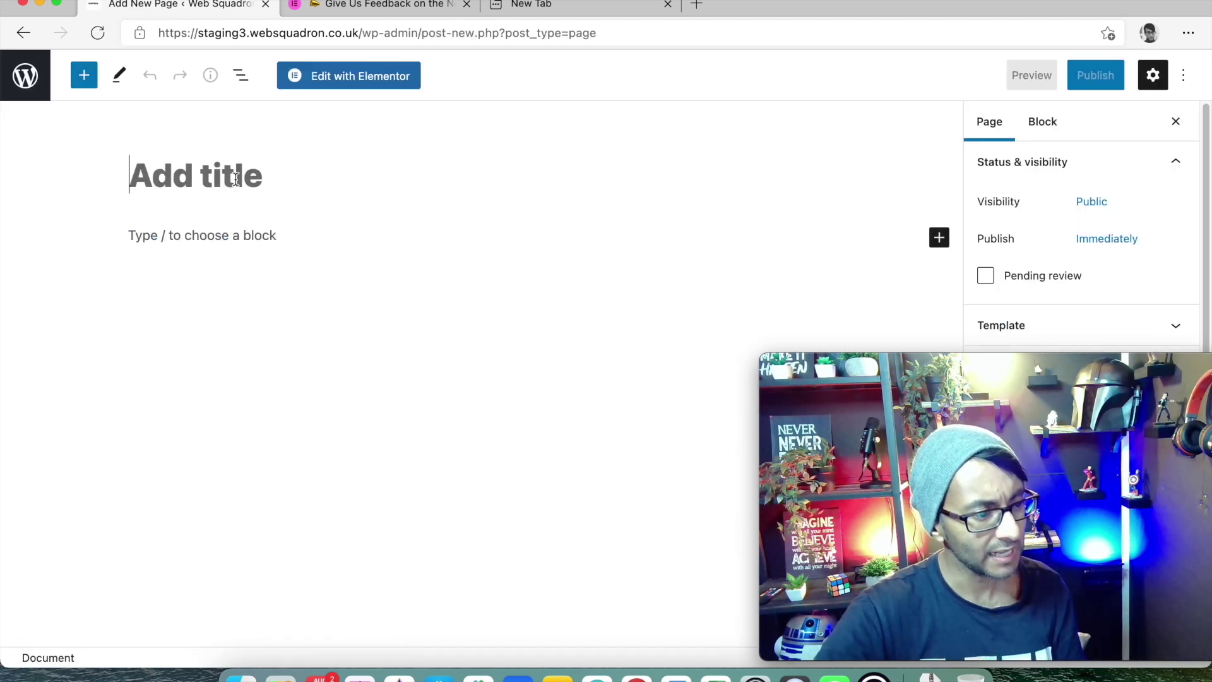
type("Cartststst")
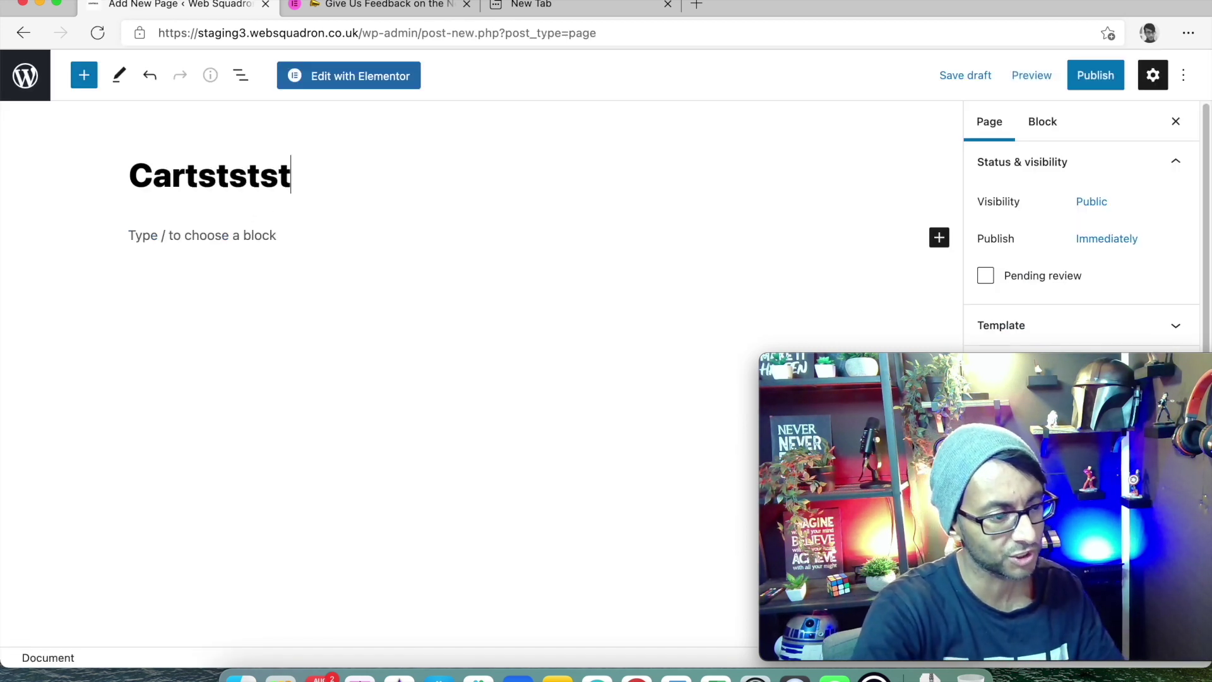
type("ststststst")
left_click(290, 77)
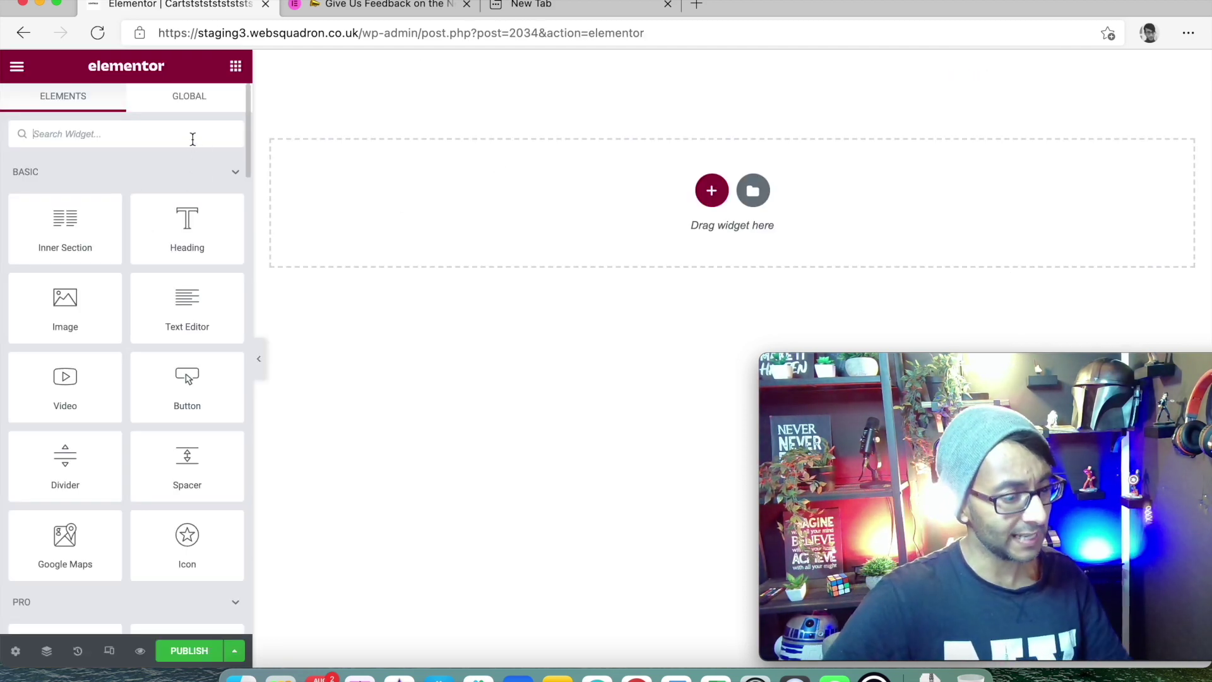
type("cart")
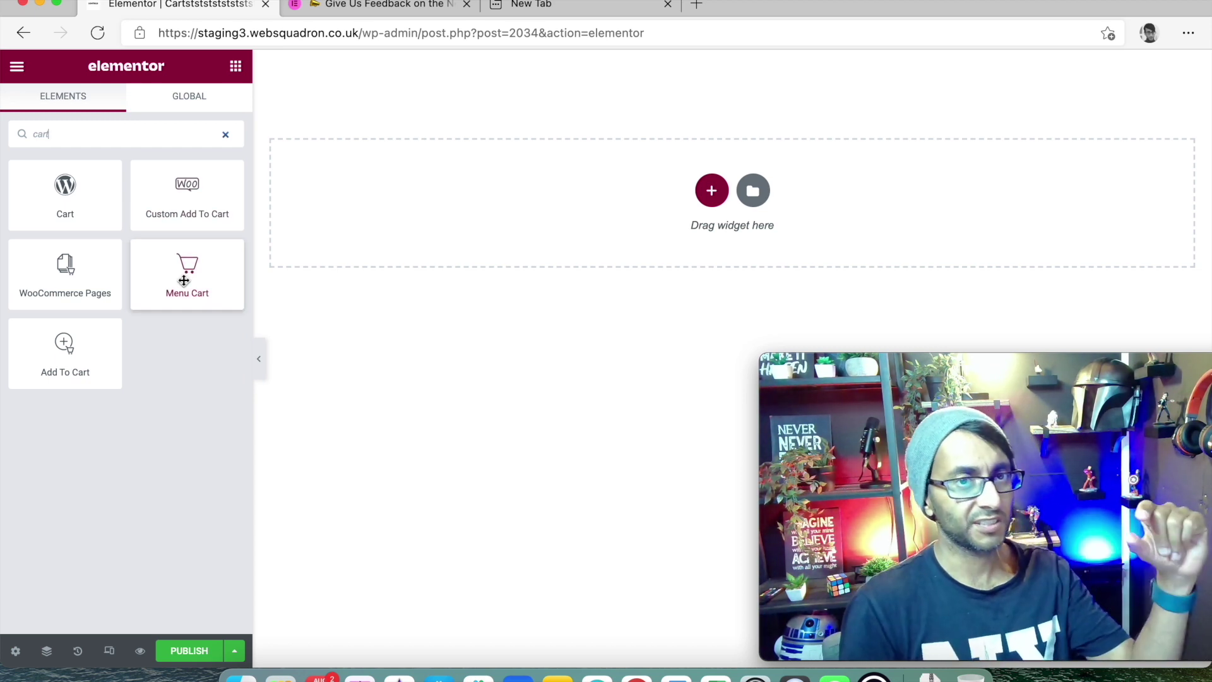
left_click_drag(184, 281, 514, 306)
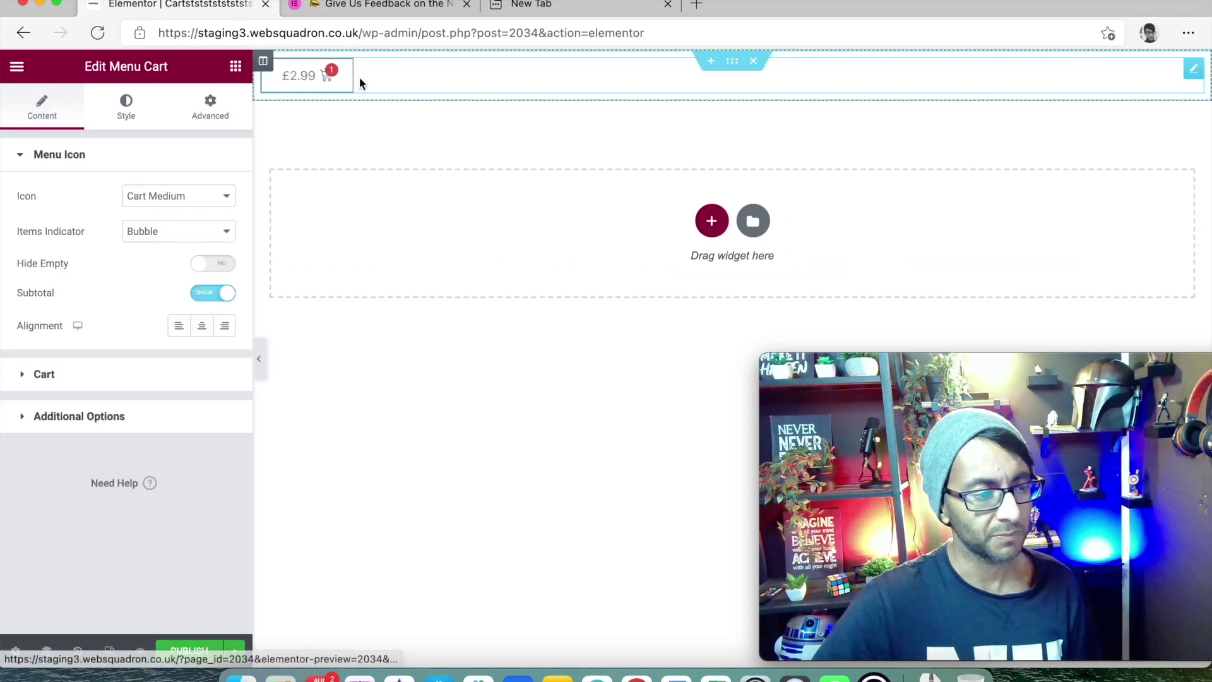
Try other icon, subtotal and count options, keeping Cart Medium, subtotal shown and Bubble indicator.
left_click(192, 197)
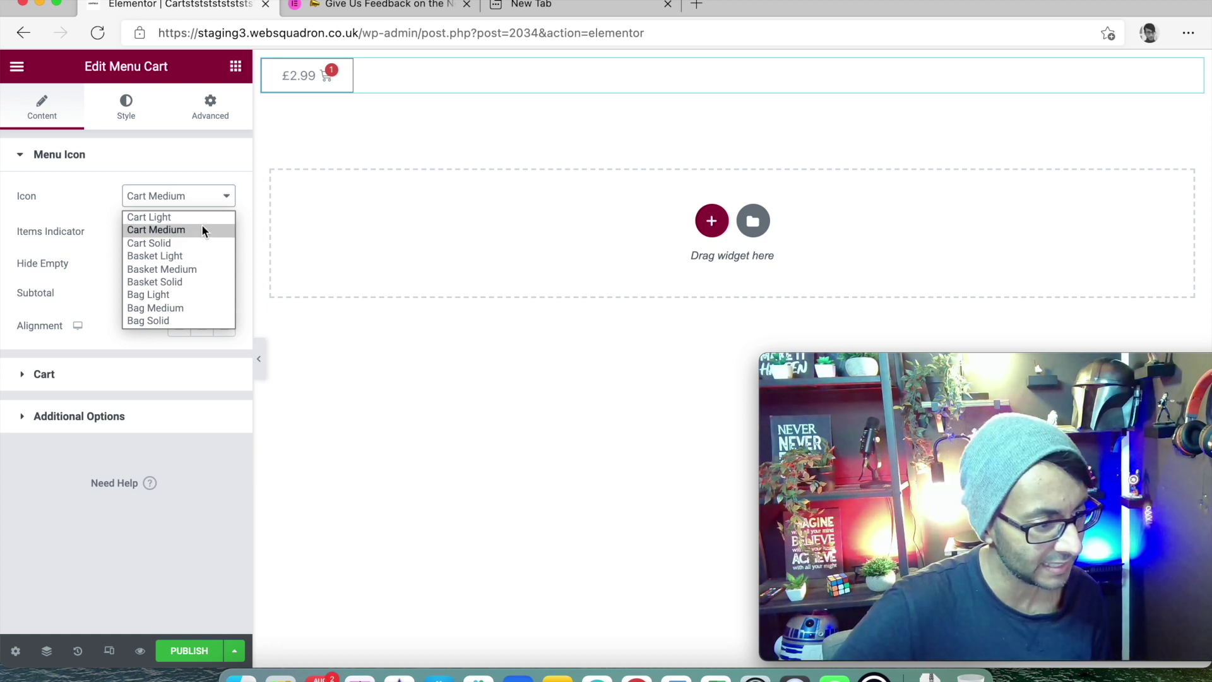
left_click(200, 244)
left_click(197, 202)
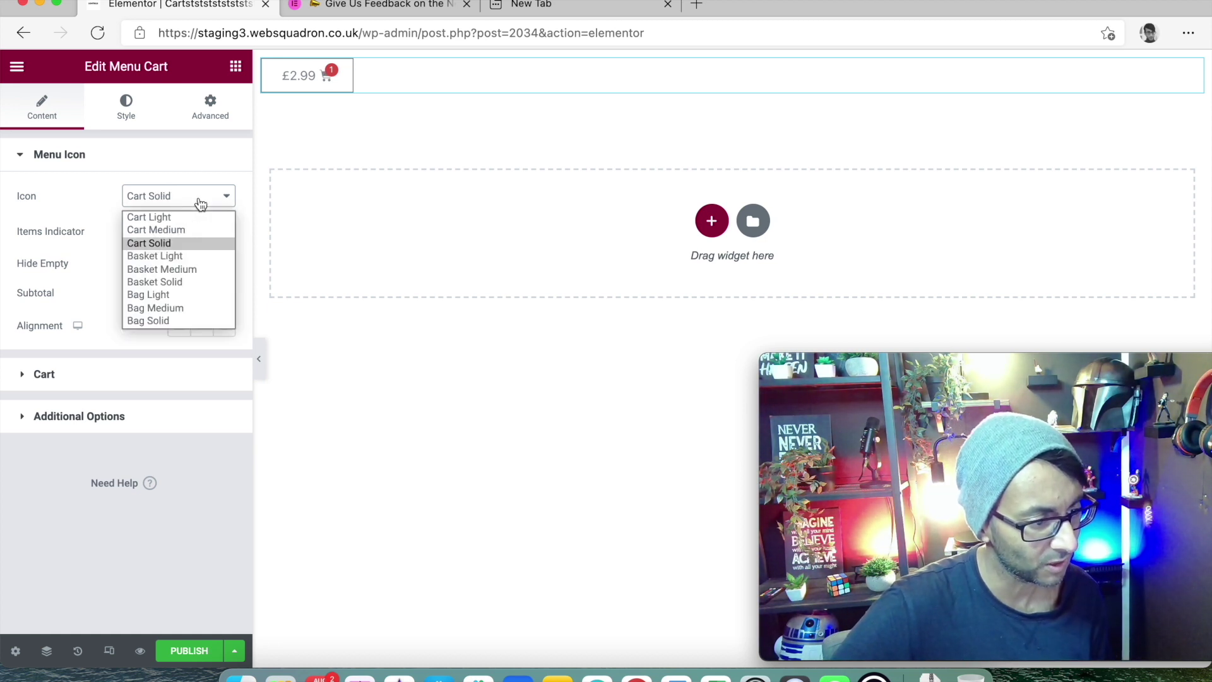
left_click(189, 230)
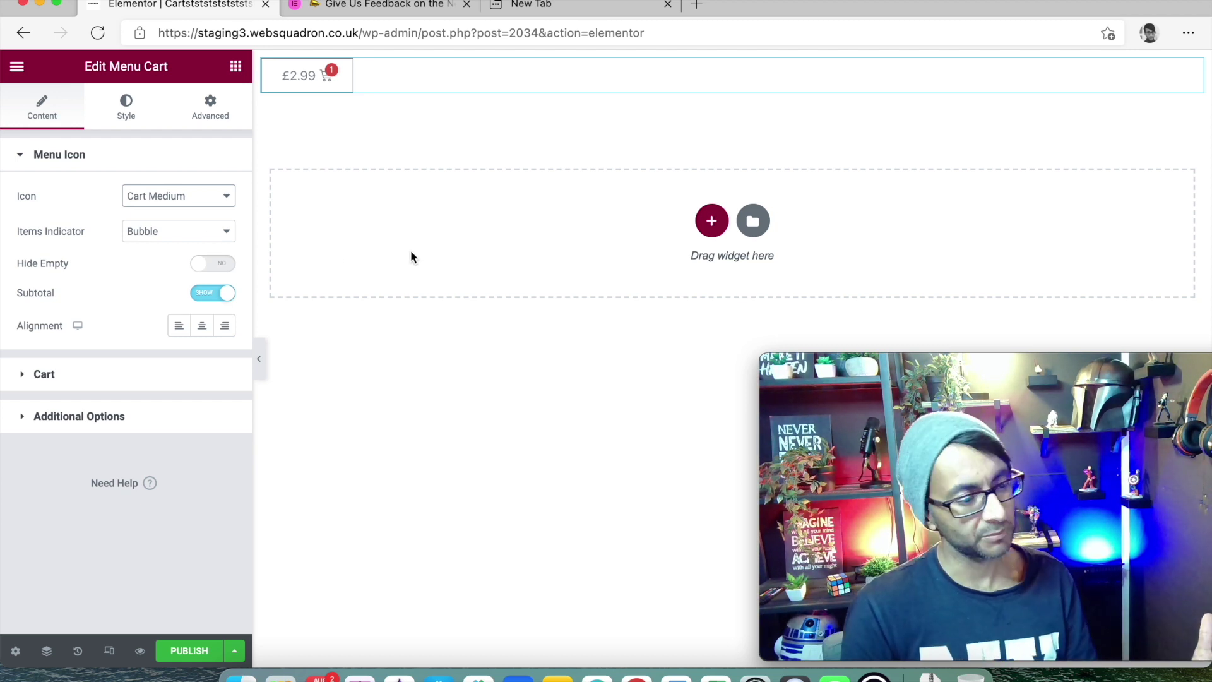
left_click(208, 293)
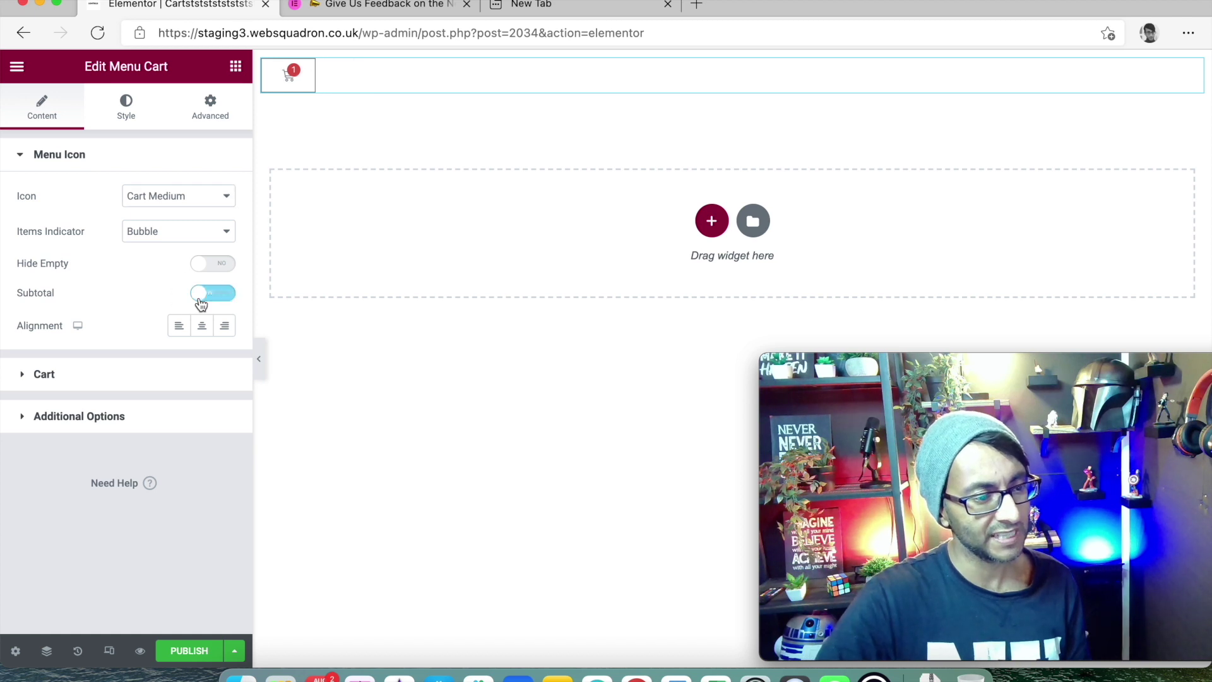
left_click(225, 292)
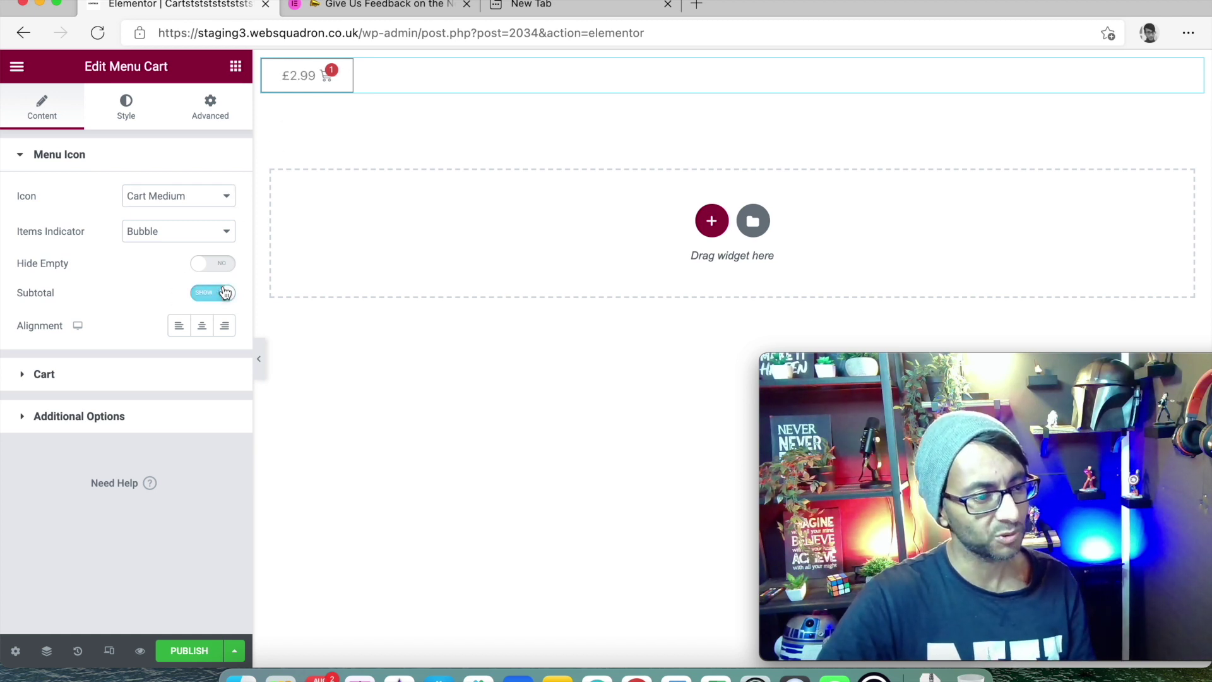
left_click(225, 234)
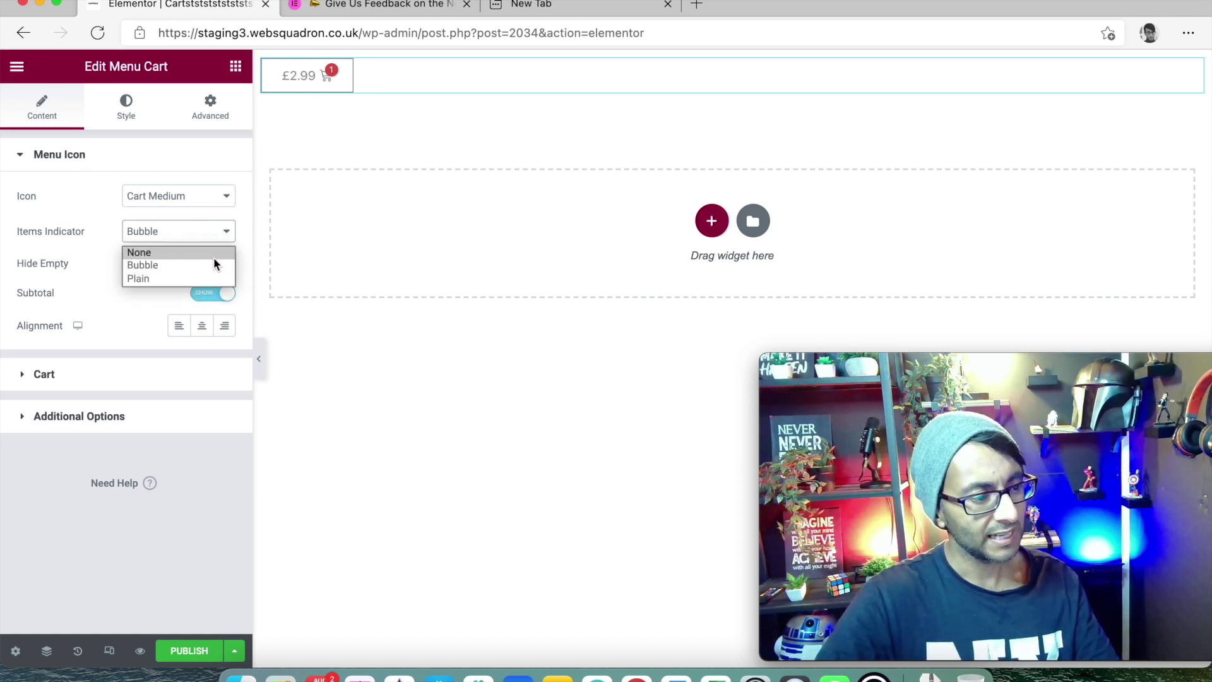
left_click(210, 278)
left_click(214, 233)
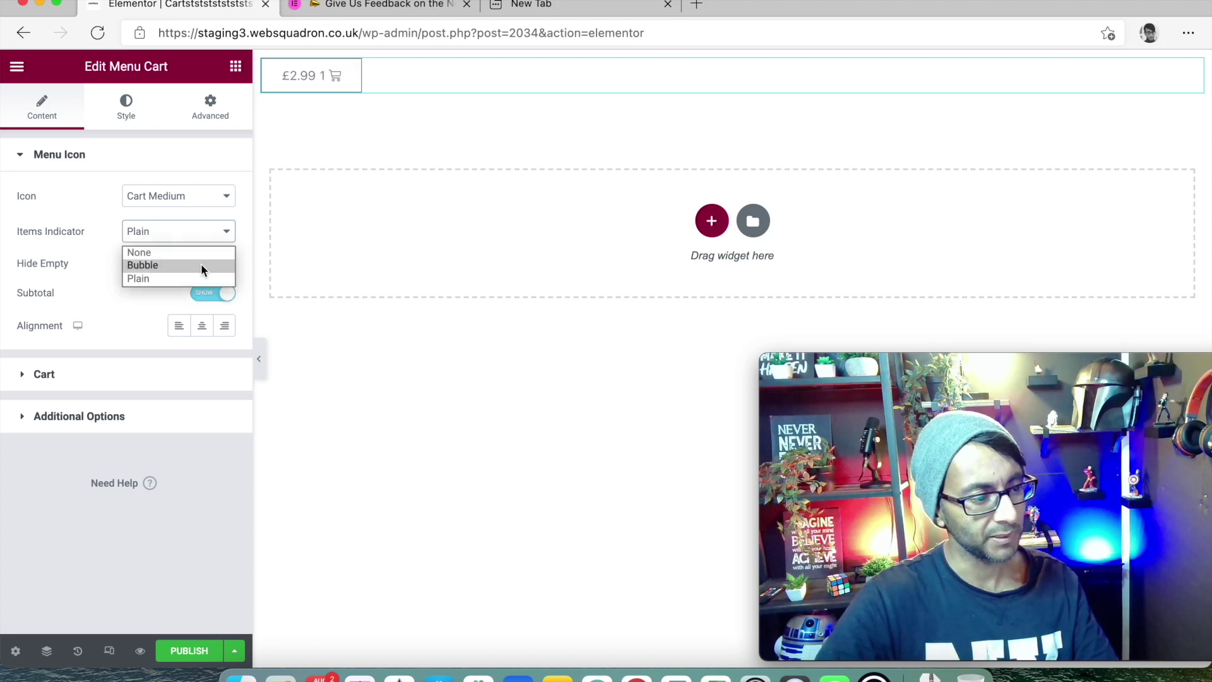
left_click(201, 263)
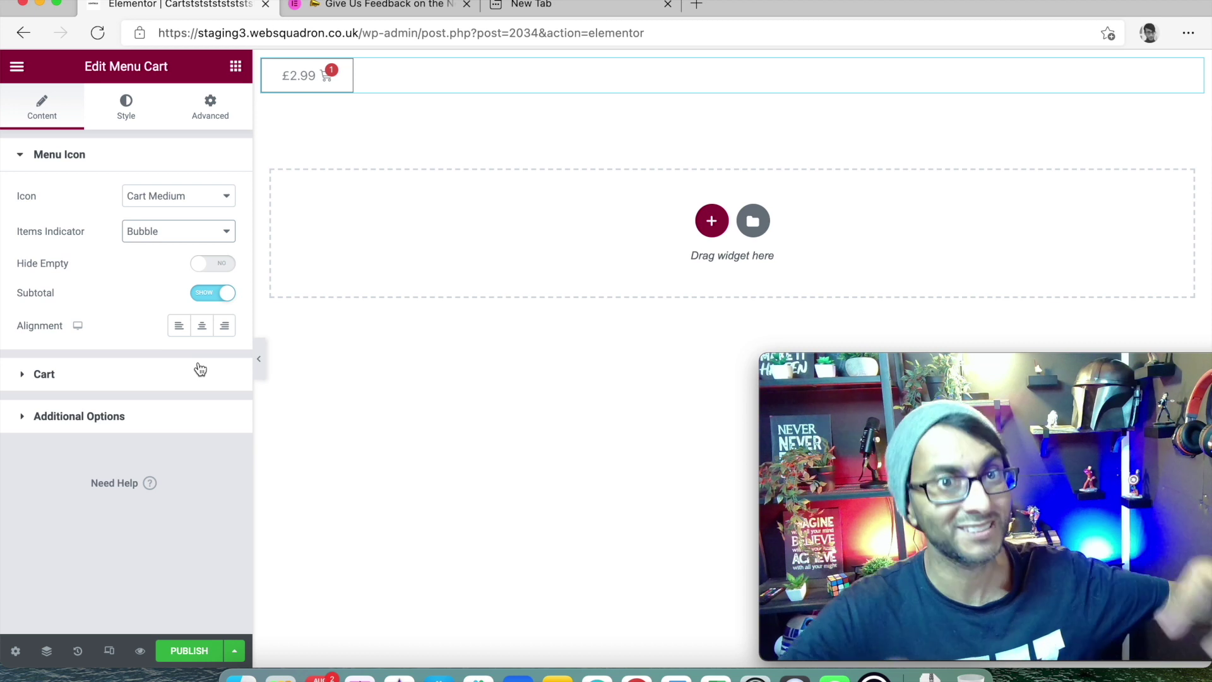
Set the menu cart icon size to 27 and preview the cart panel it opens.
left_click(131, 113)
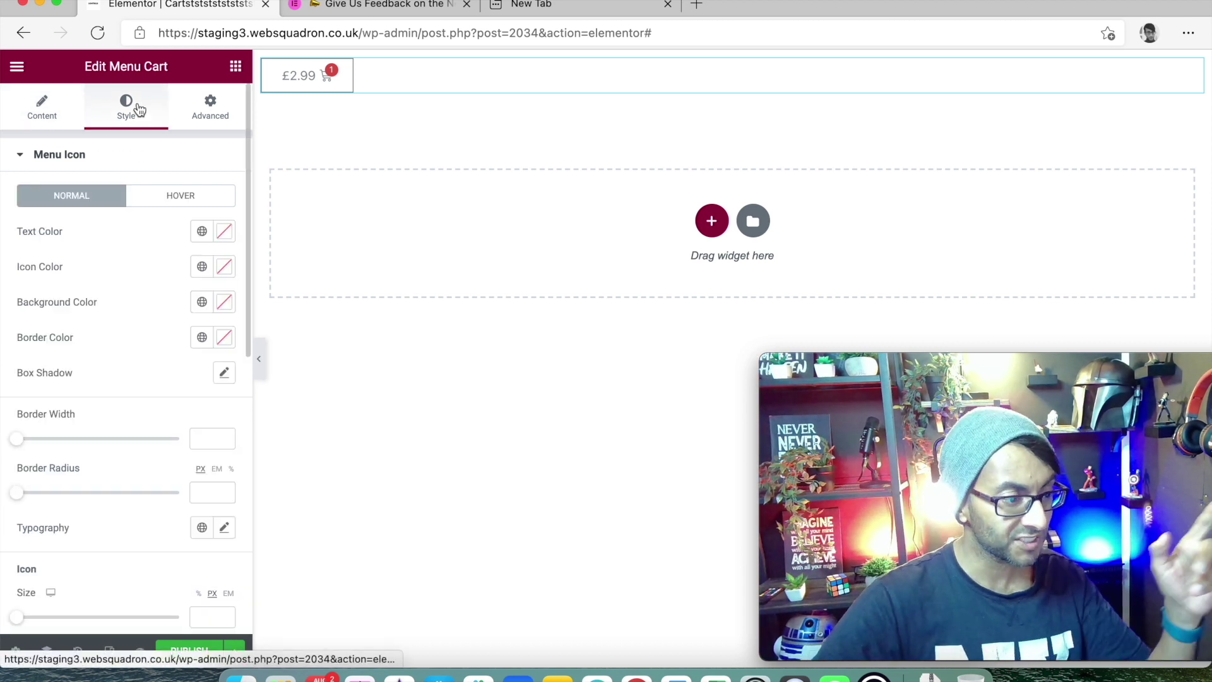
scroll(48, 543, "down", 1)
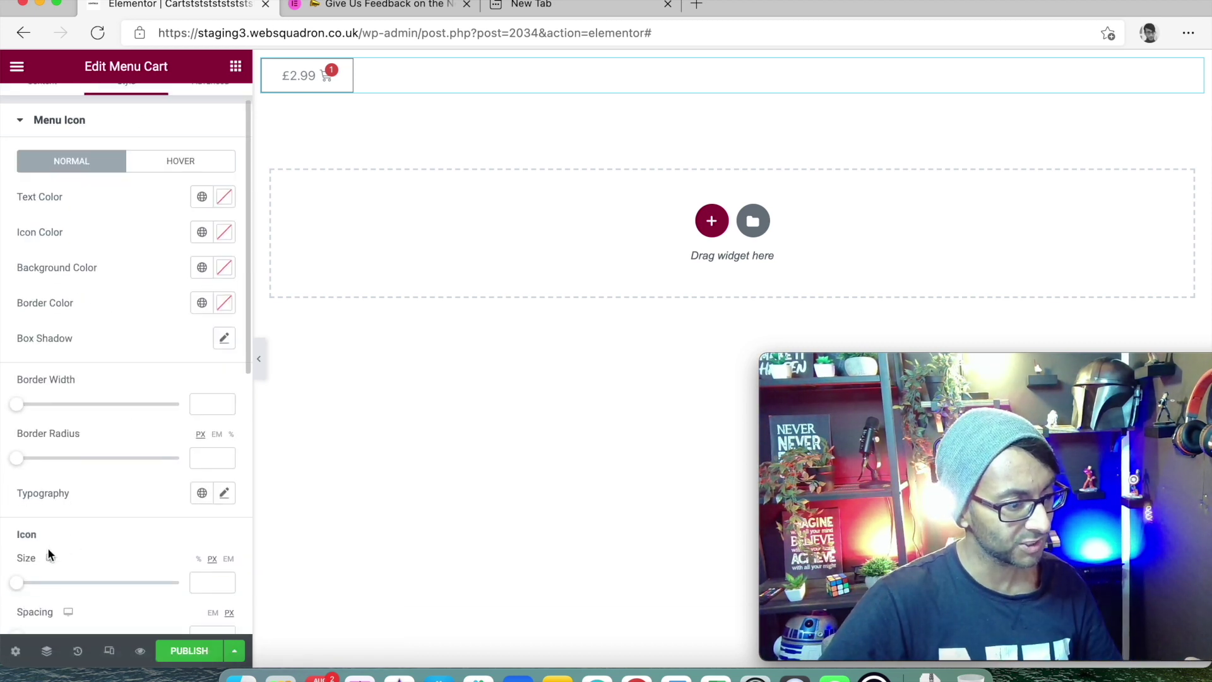
left_click_drag(14, 580, 107, 588)
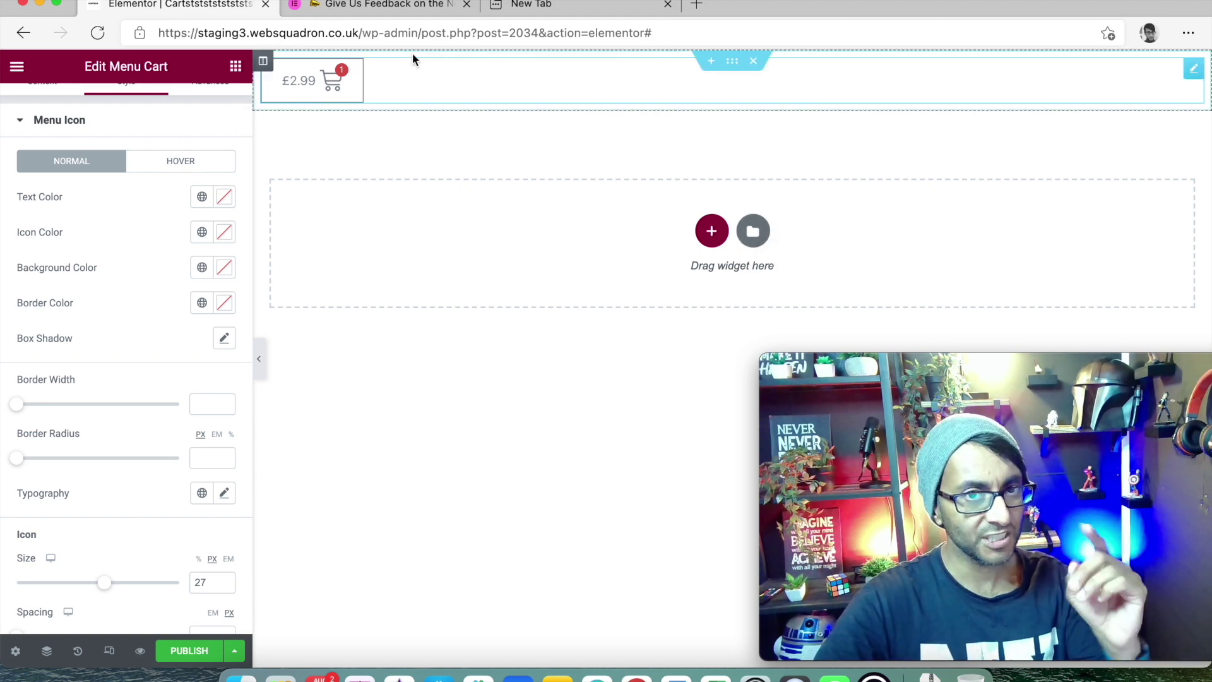
left_click(313, 83)
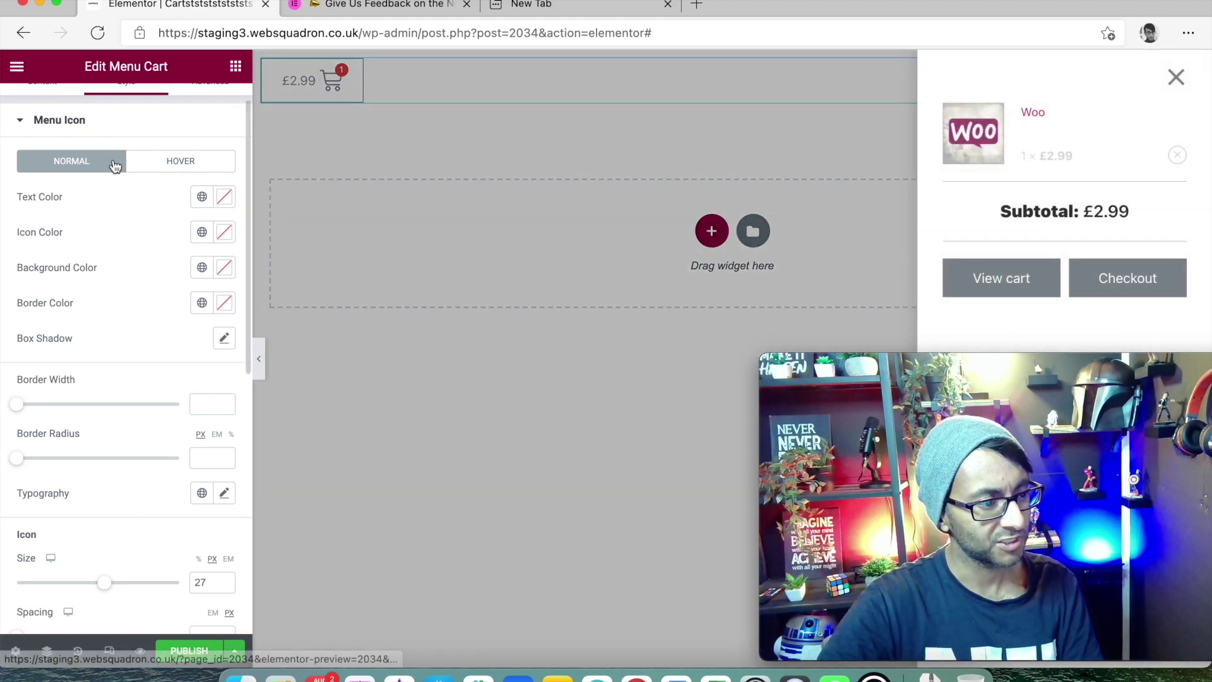
left_click(1182, 81)
scroll(119, 207, "up", 1)
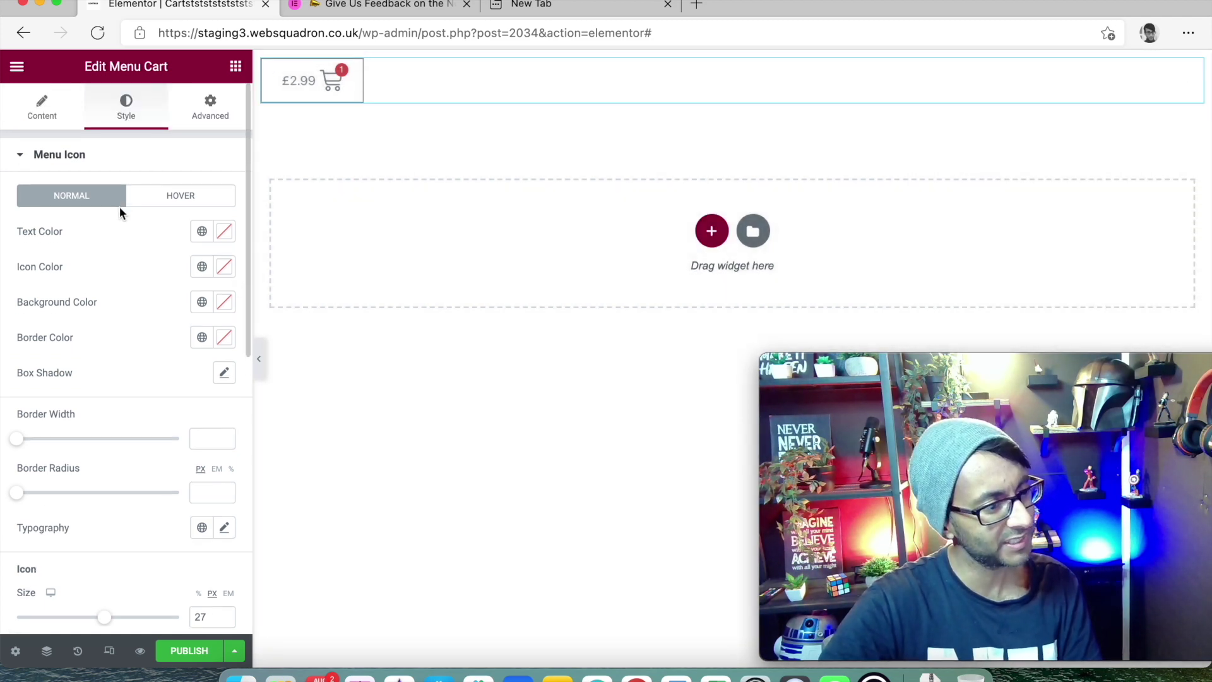
left_click(39, 102)
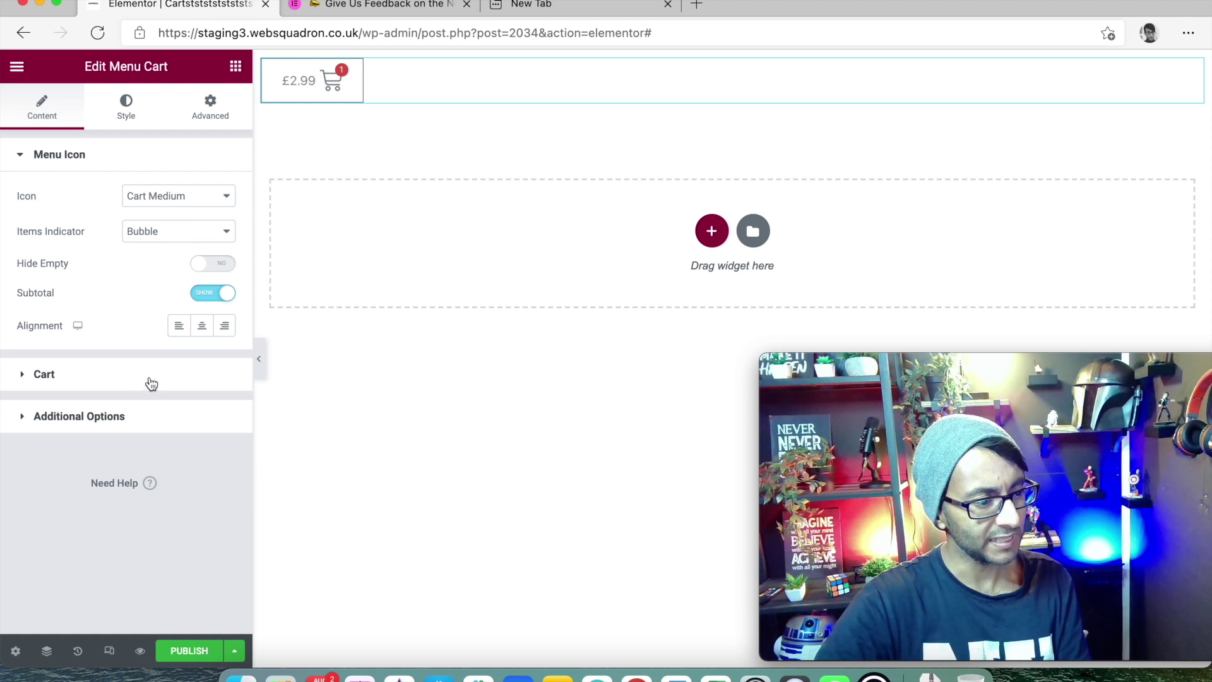
Keep Cart Type as Side Cart and set its Cart Position to left, previewing the panel.
left_click(153, 431)
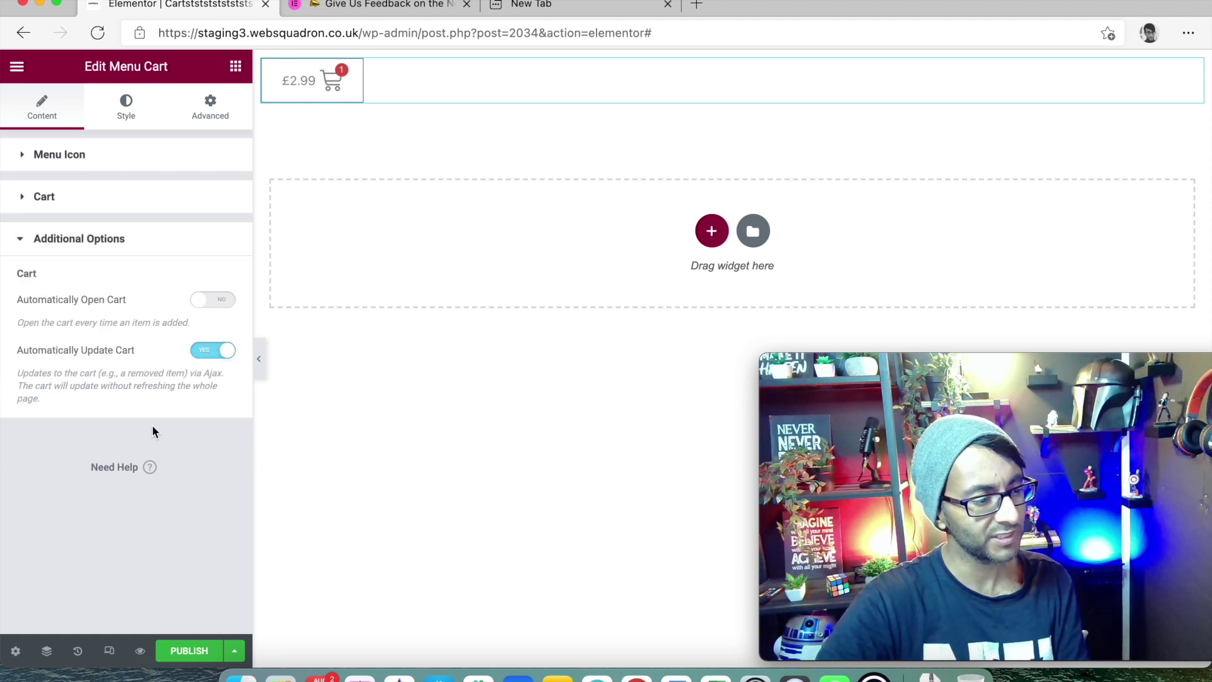
left_click(132, 205)
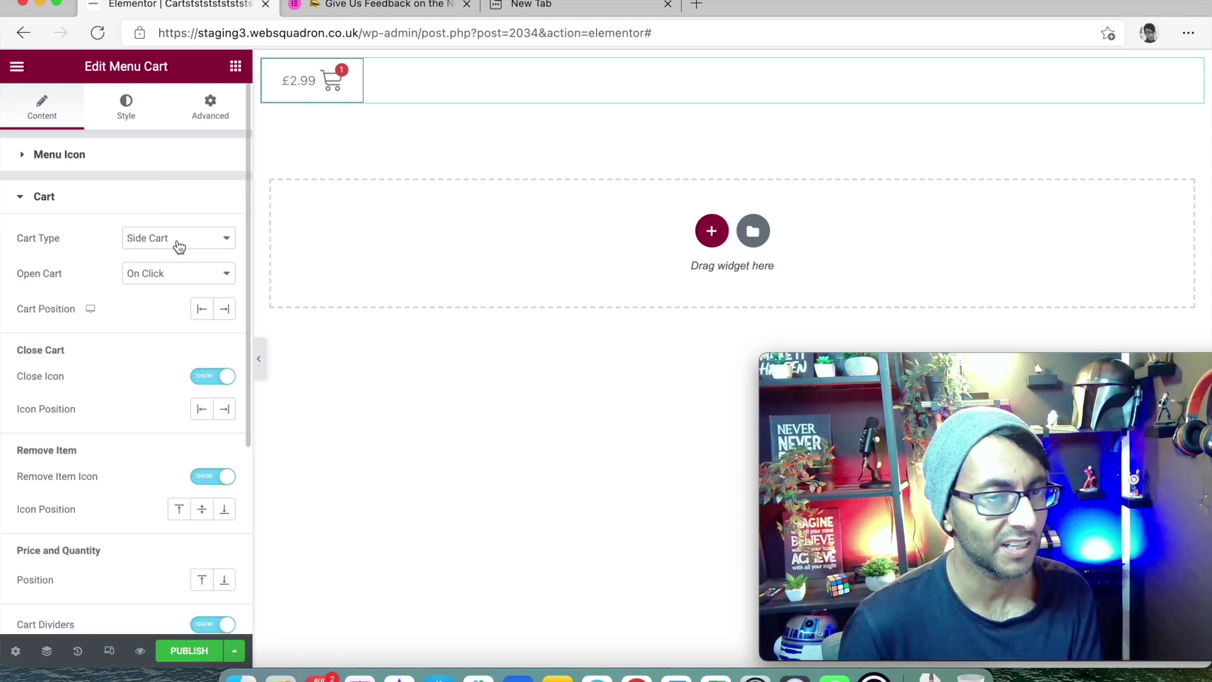
left_click(309, 82)
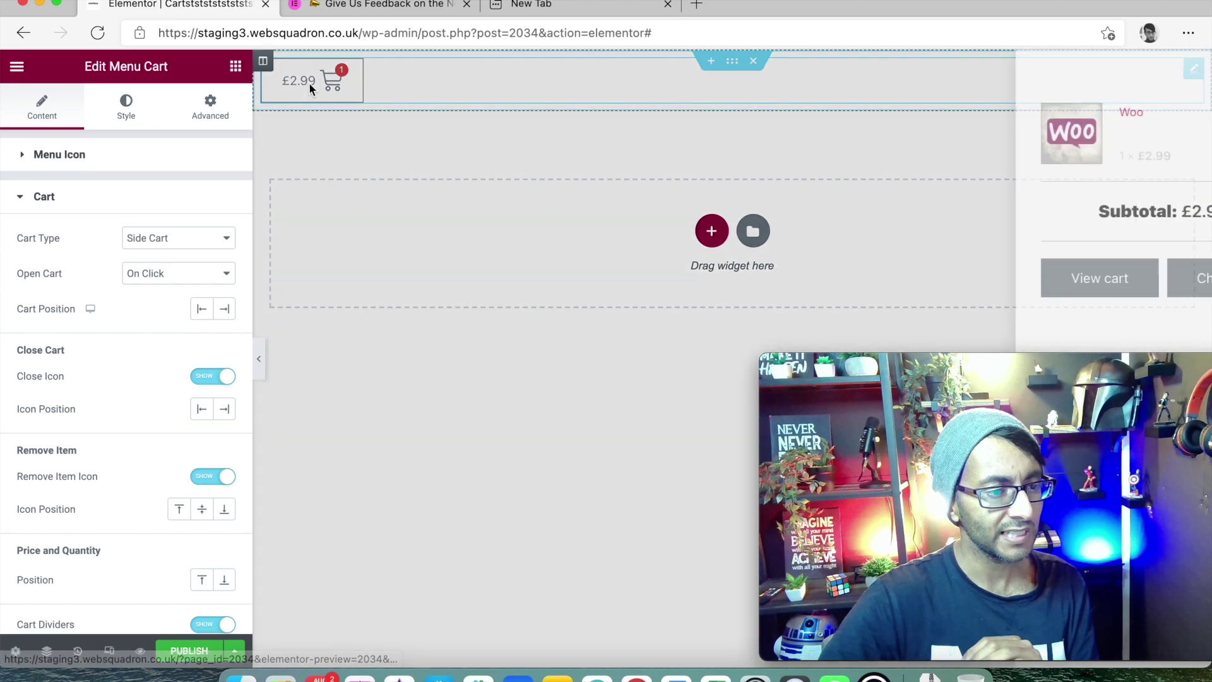
mouse_move(1093, 355)
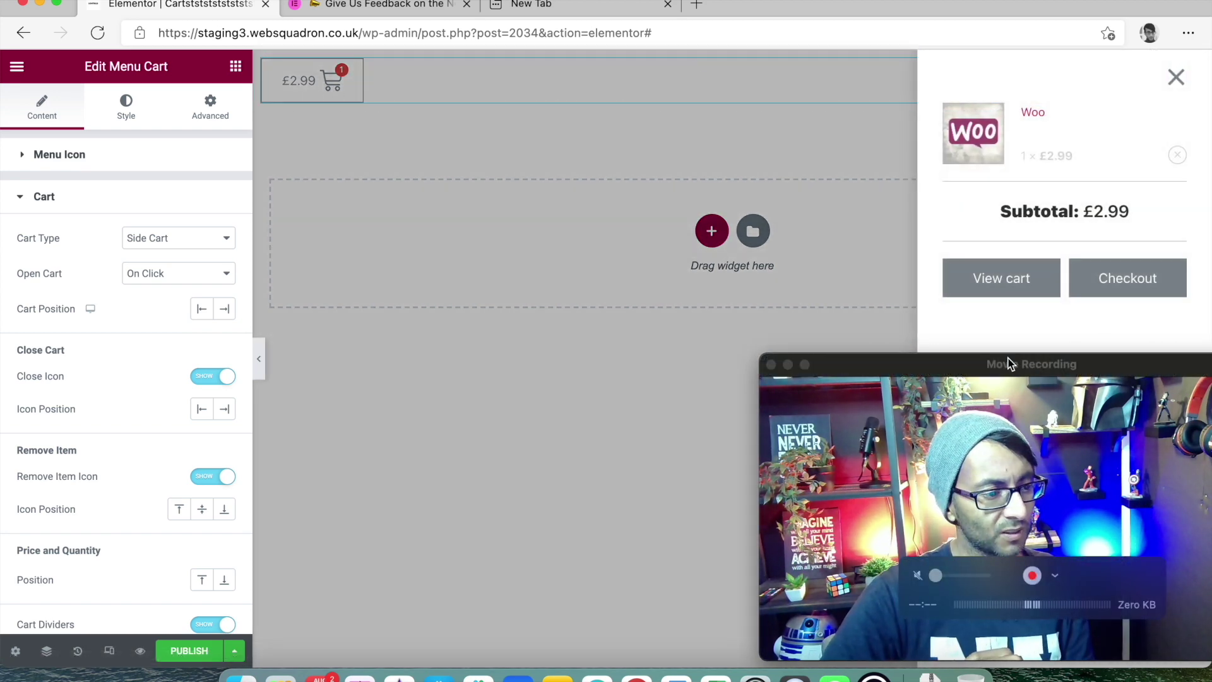
left_click(201, 309)
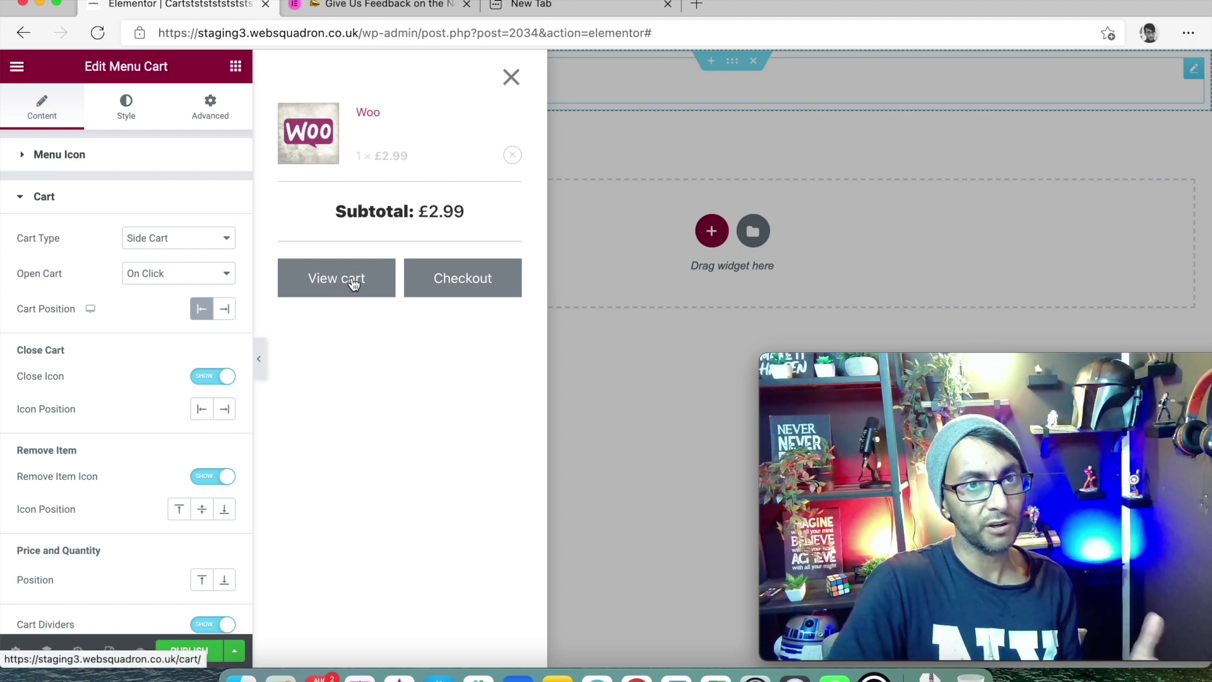
Set the cart's Open Cart option to On Hover, previewing the side cart around the change.
left_click(511, 76)
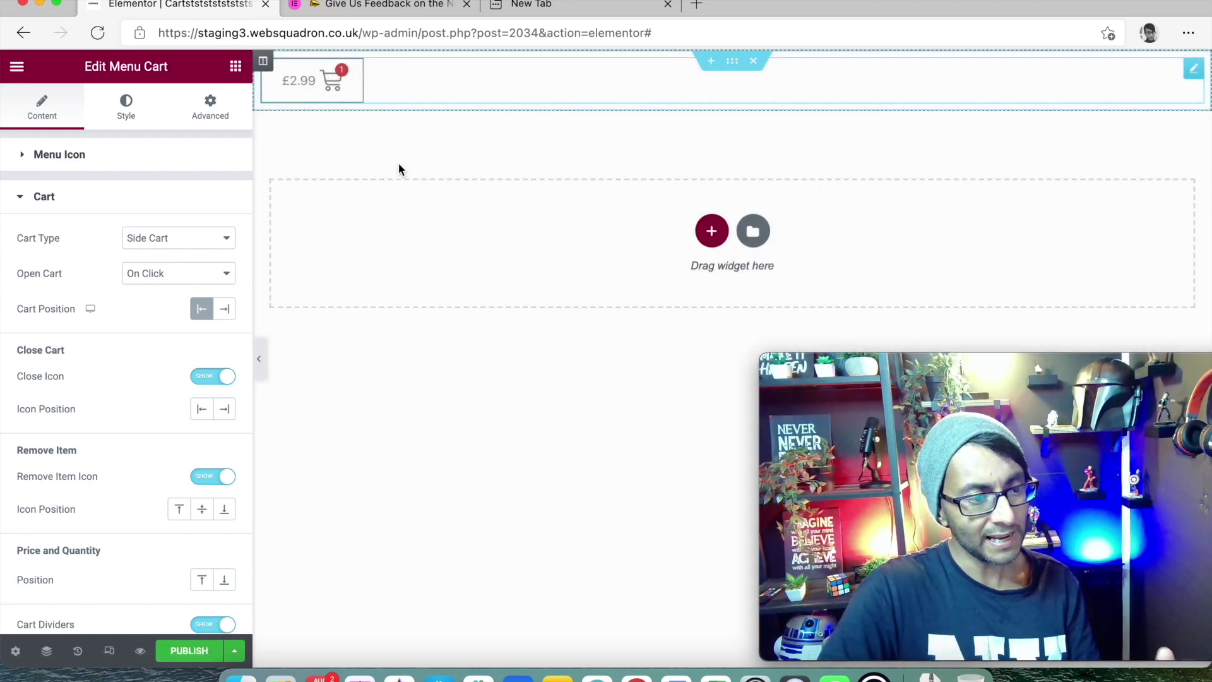
left_click(331, 96)
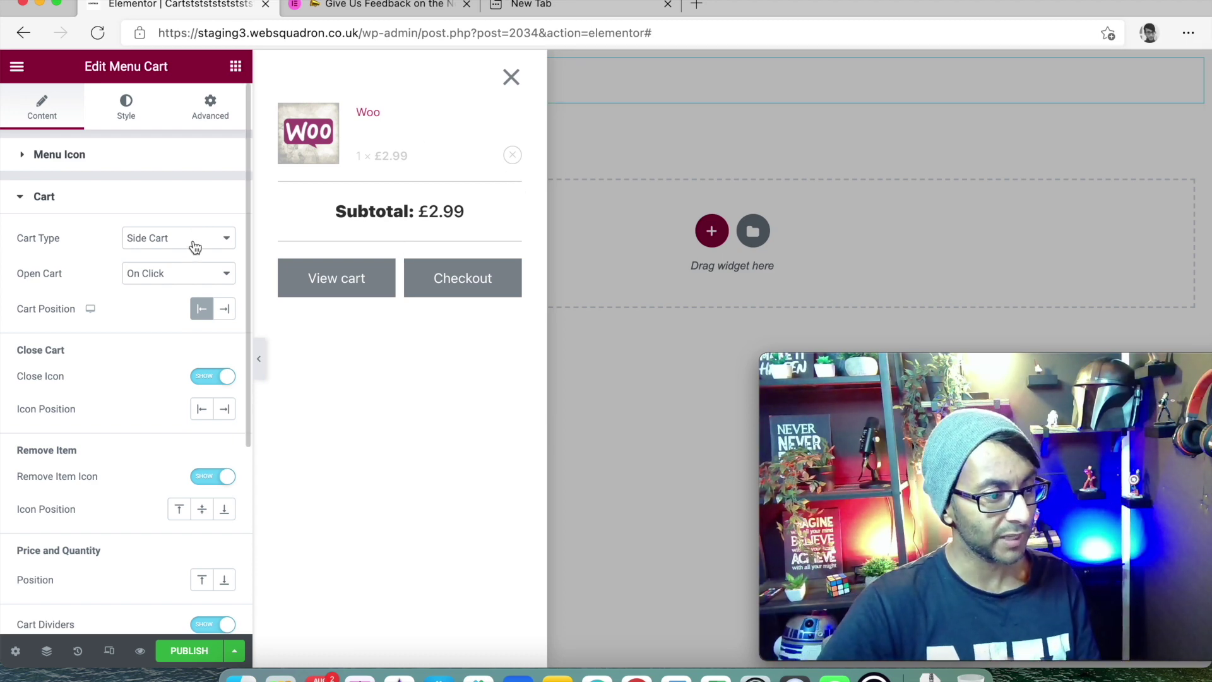
left_click(185, 276)
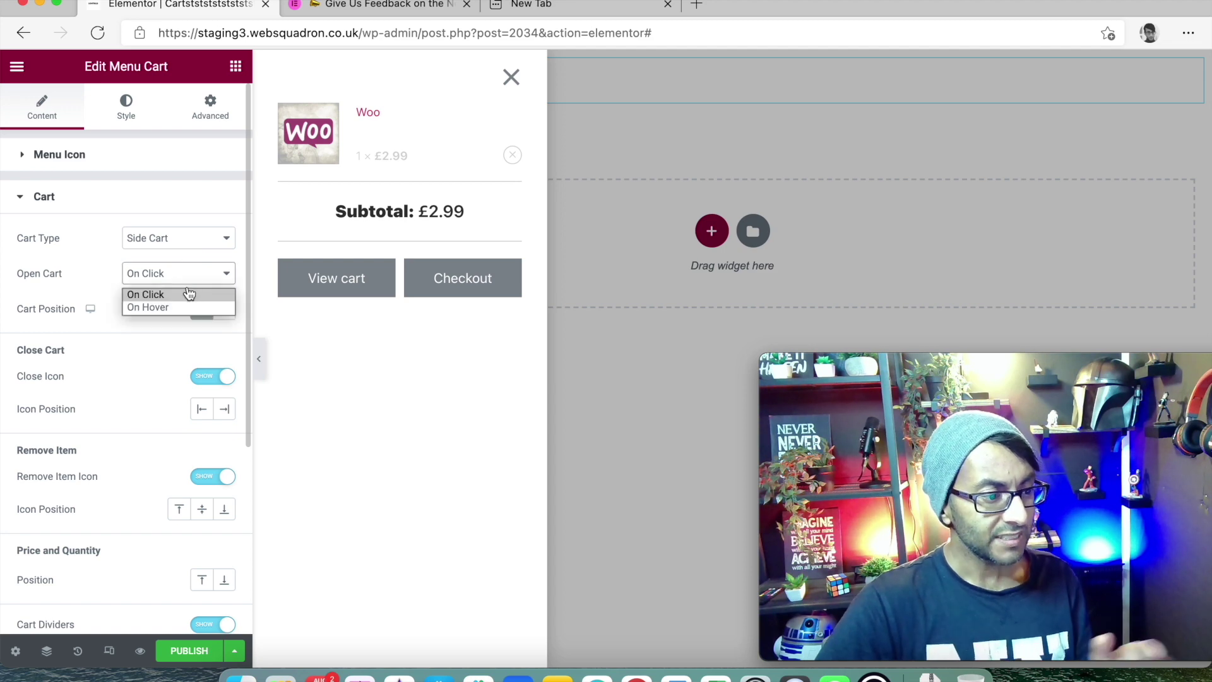
left_click(187, 306)
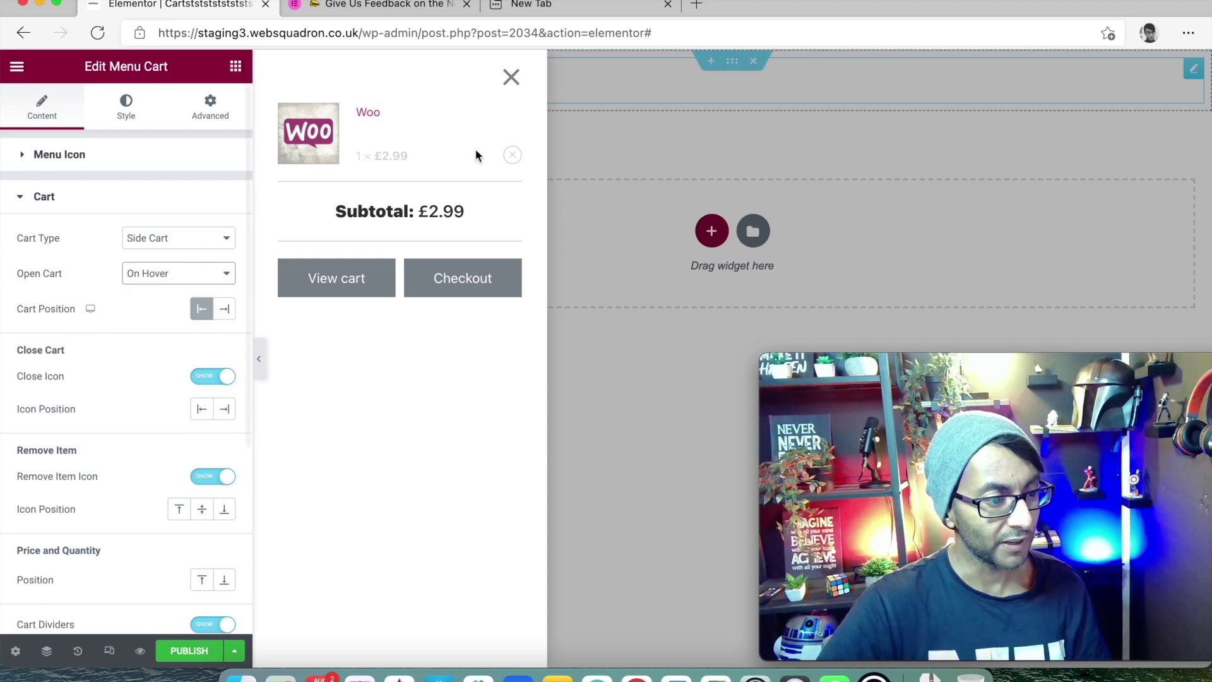
left_click(507, 94)
mouse_move(331, 93)
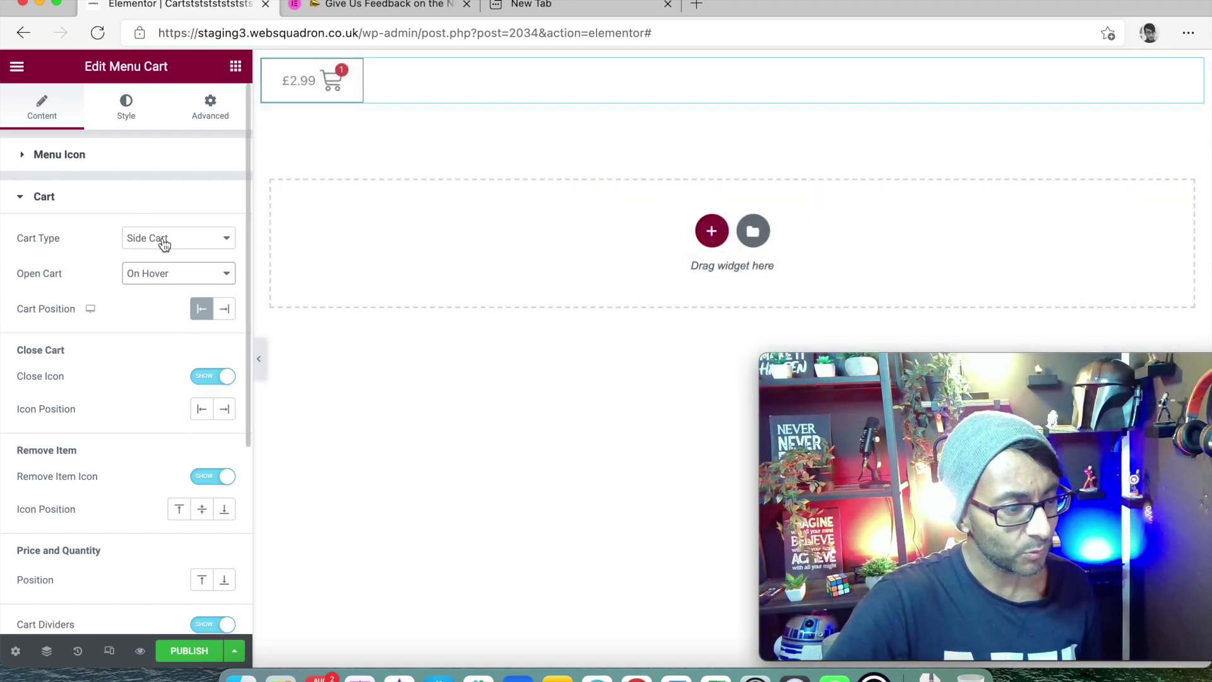
left_click(164, 242)
left_click(183, 271)
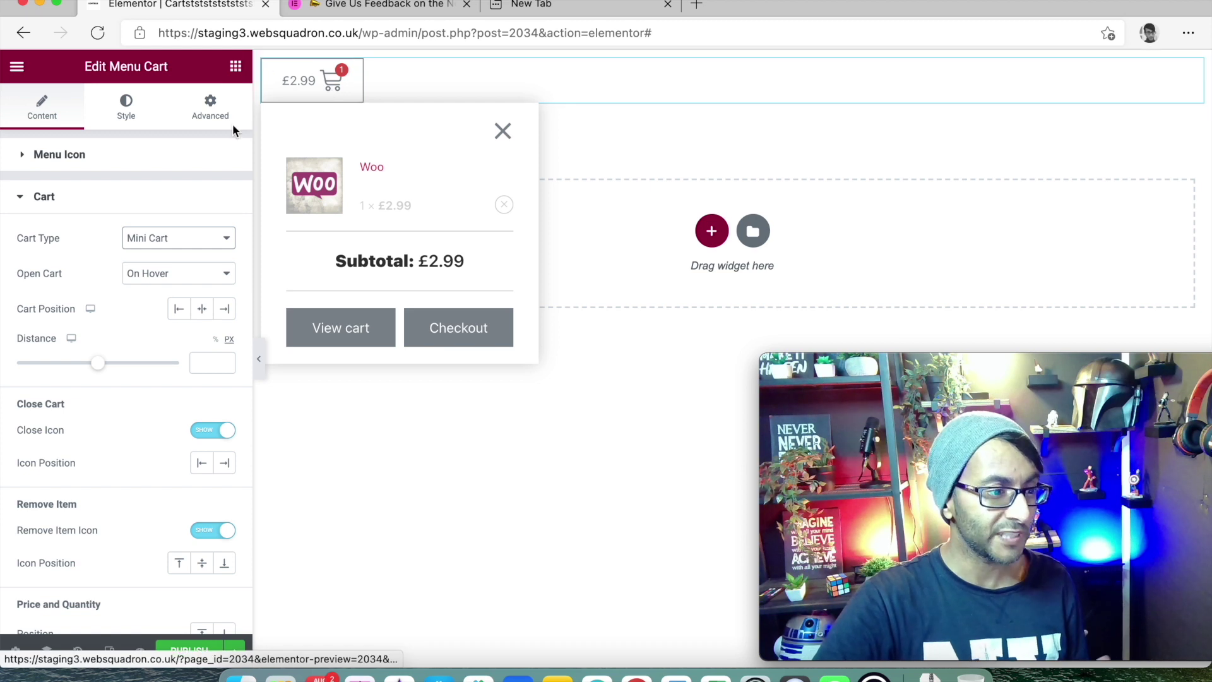
left_click(180, 238)
left_click(184, 258)
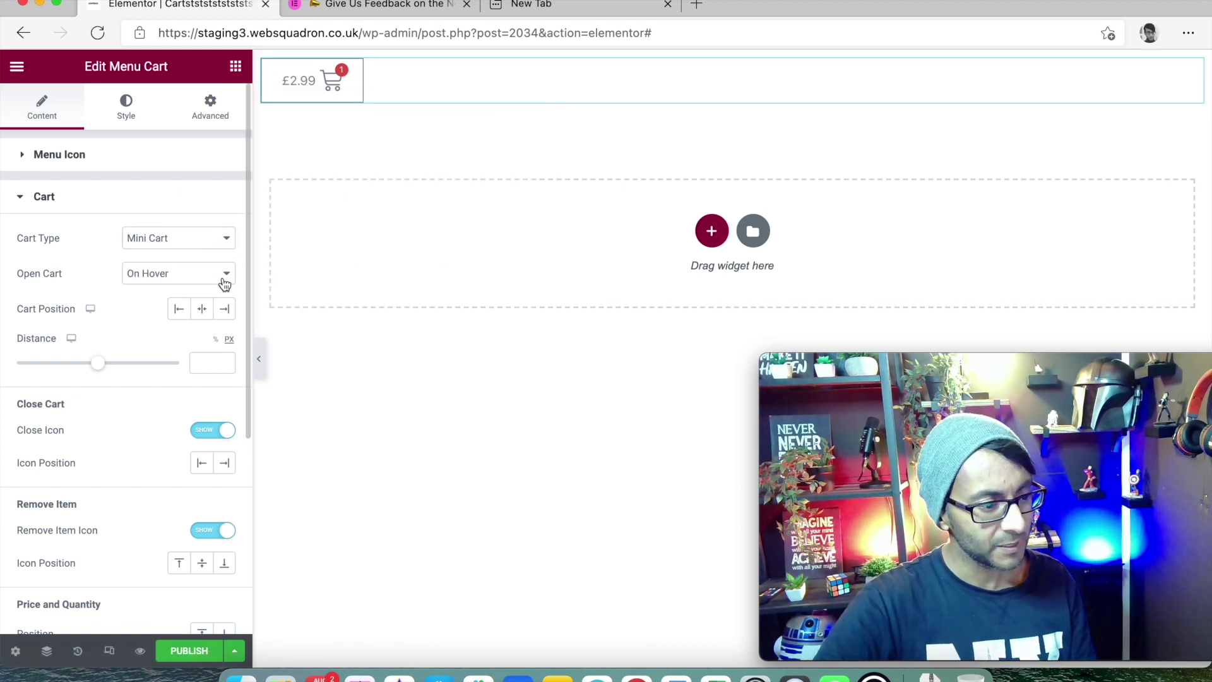
left_click(195, 308)
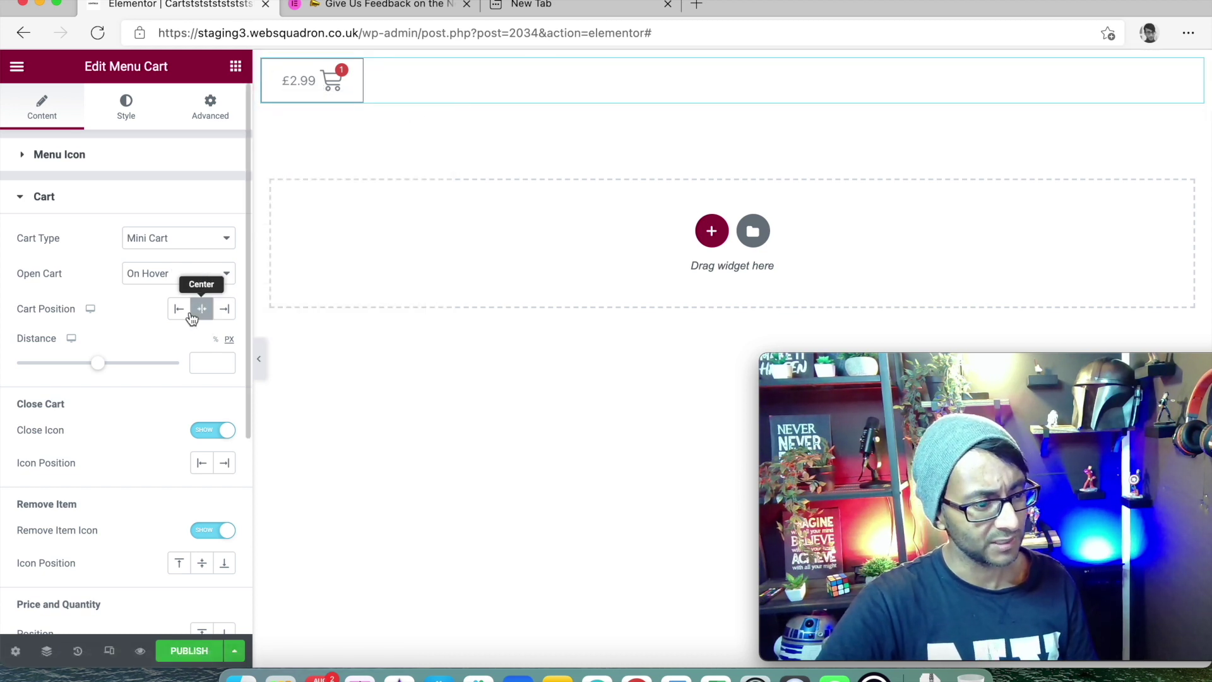
left_click(179, 308)
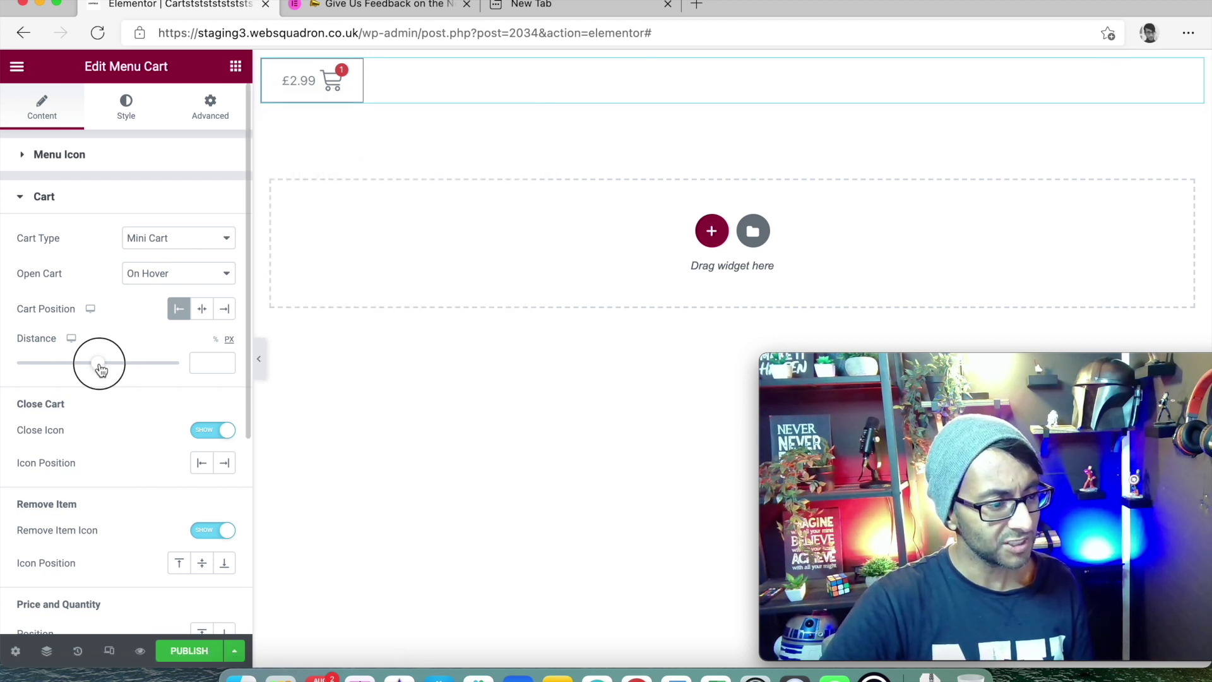
left_click_drag(101, 370, 182, 364)
mouse_move(326, 85)
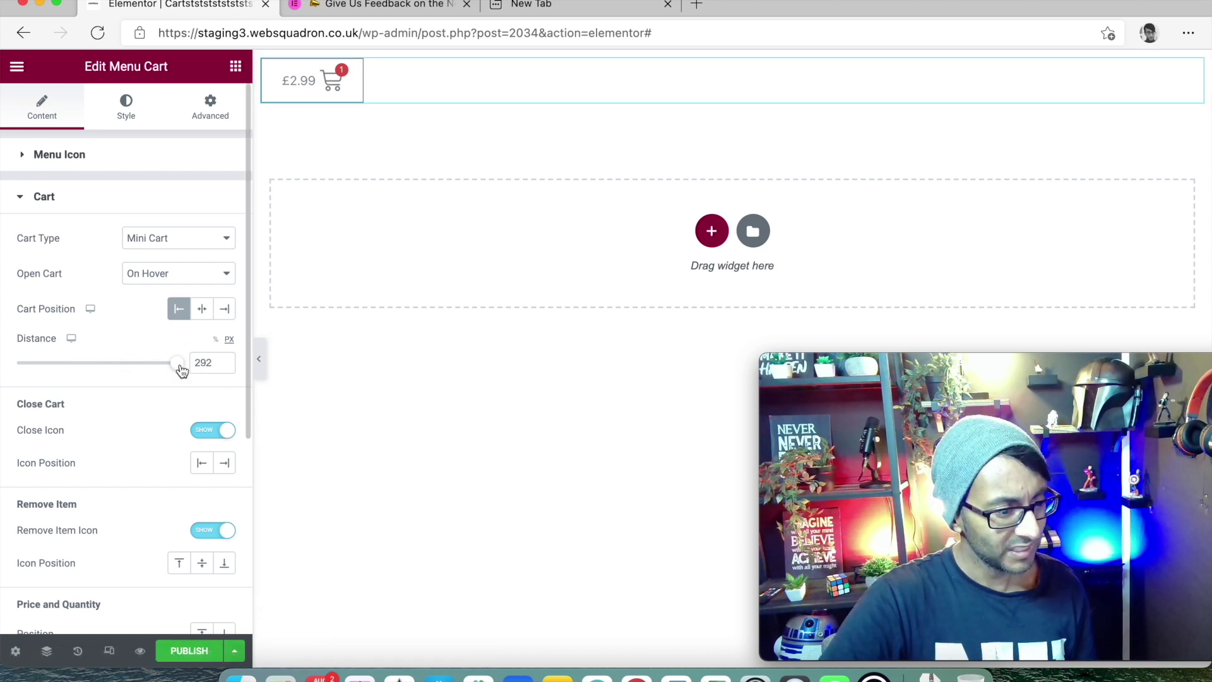
left_click_drag(182, 371, 14, 363)
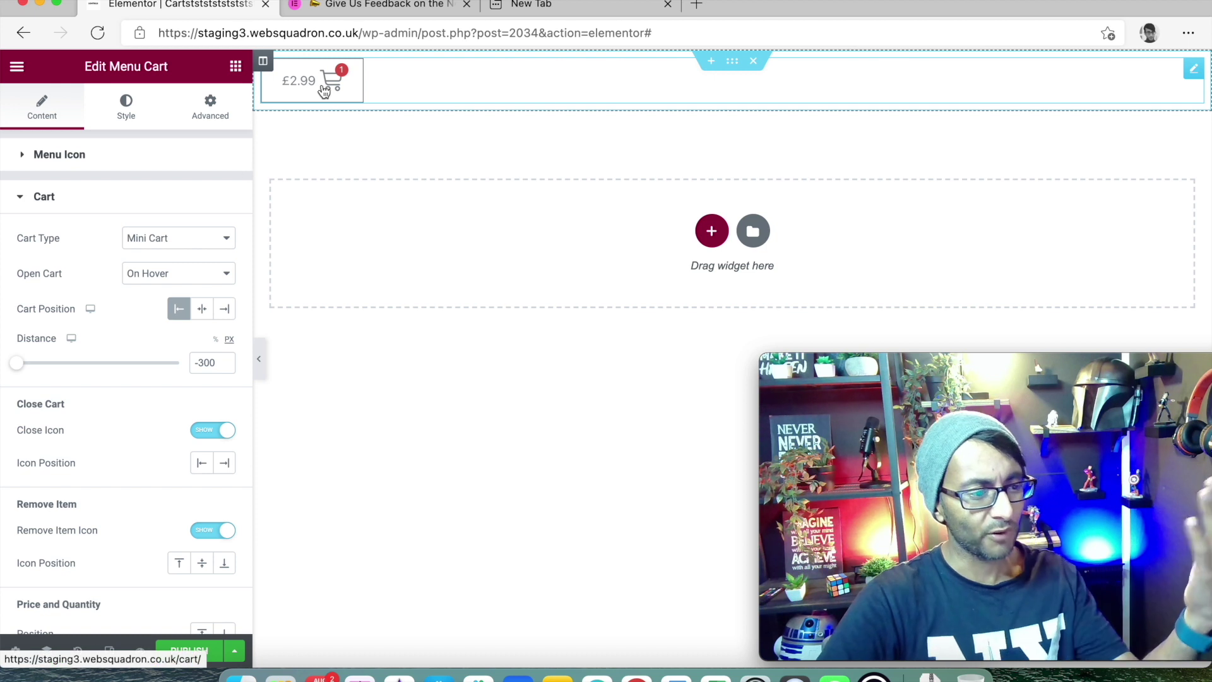
left_click_drag(222, 370, 175, 371)
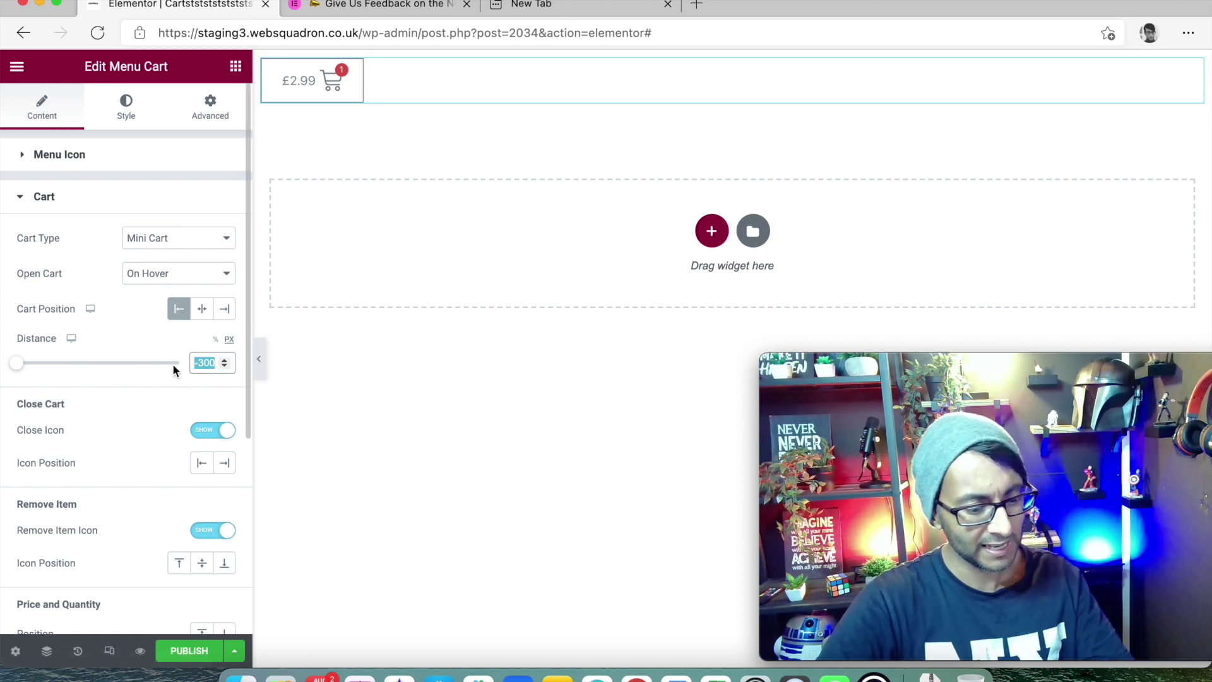
type("0")
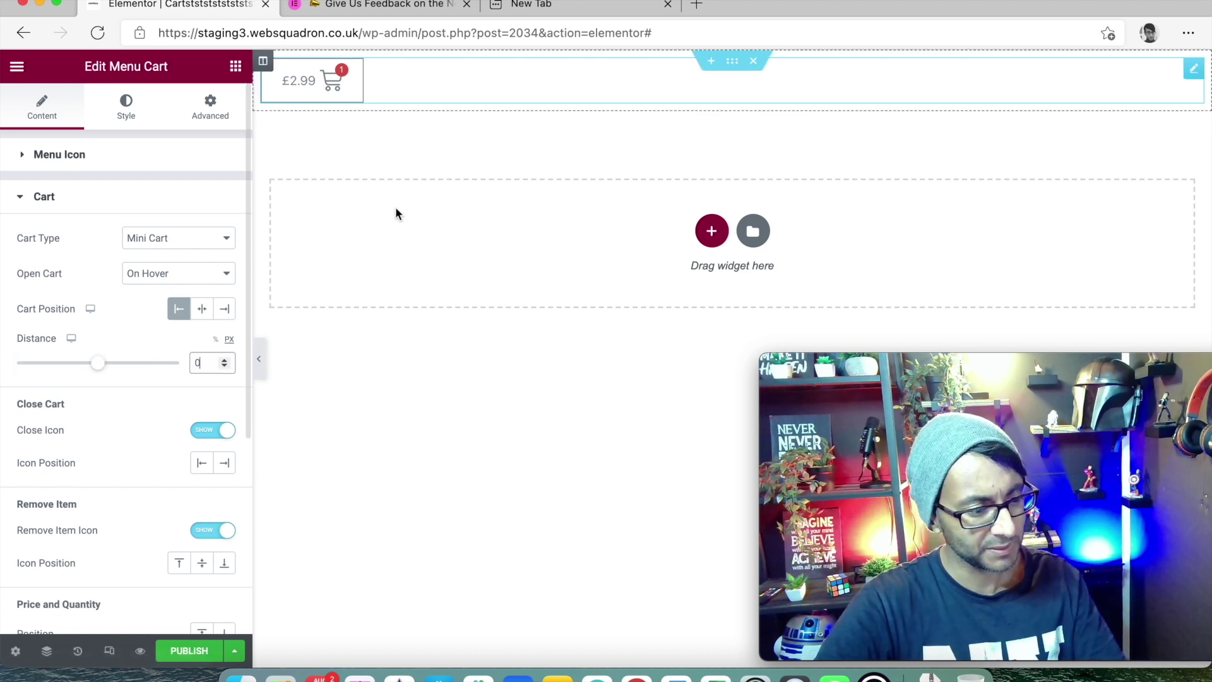
left_click(187, 241)
left_click(181, 259)
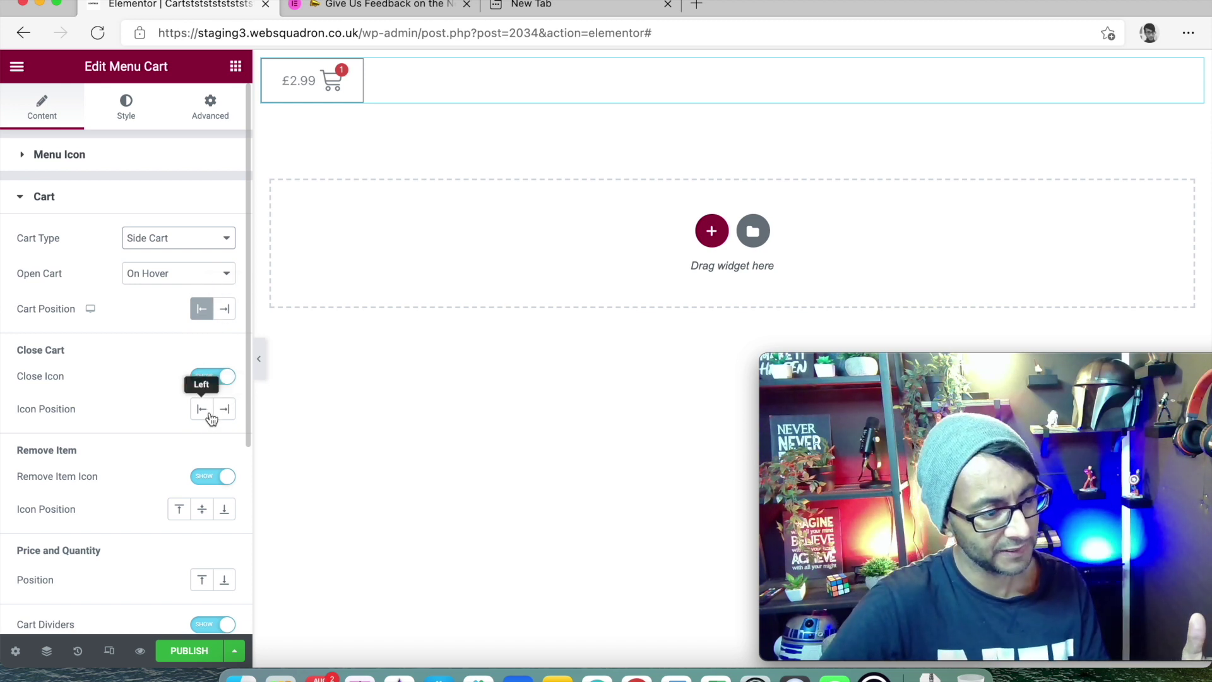
Toggle the close and remove-item icons, leaving both shown in the side cart.
left_click(210, 377)
mouse_move(329, 82)
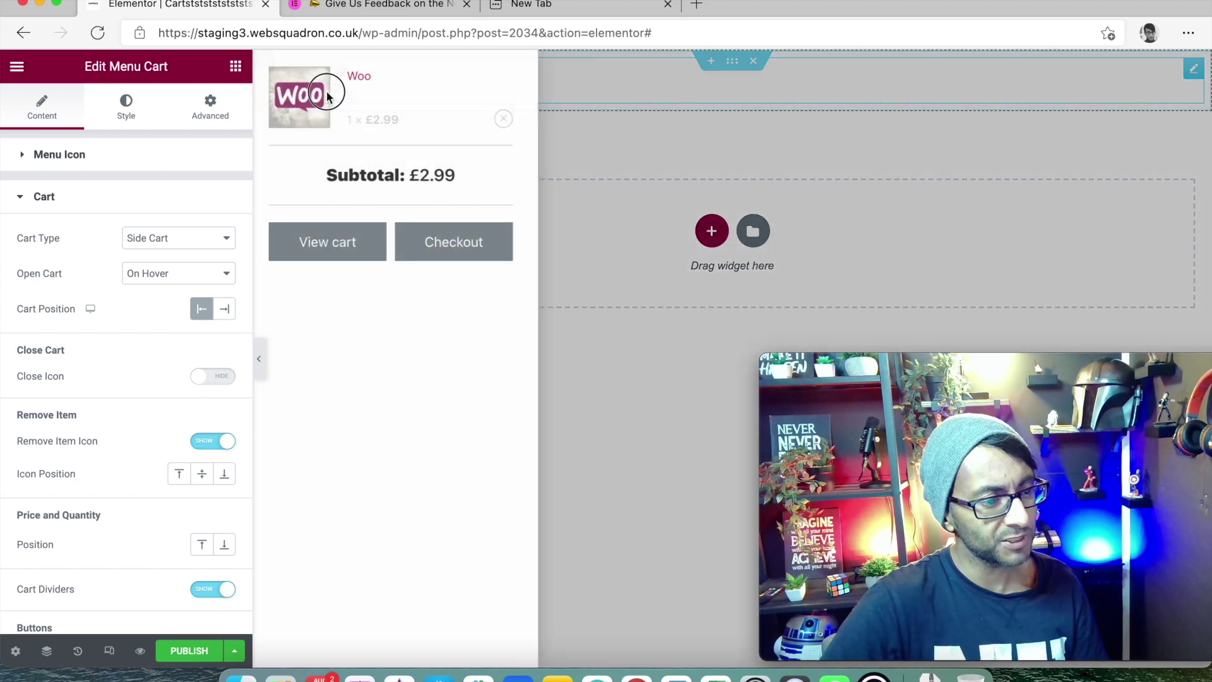
left_click(600, 127)
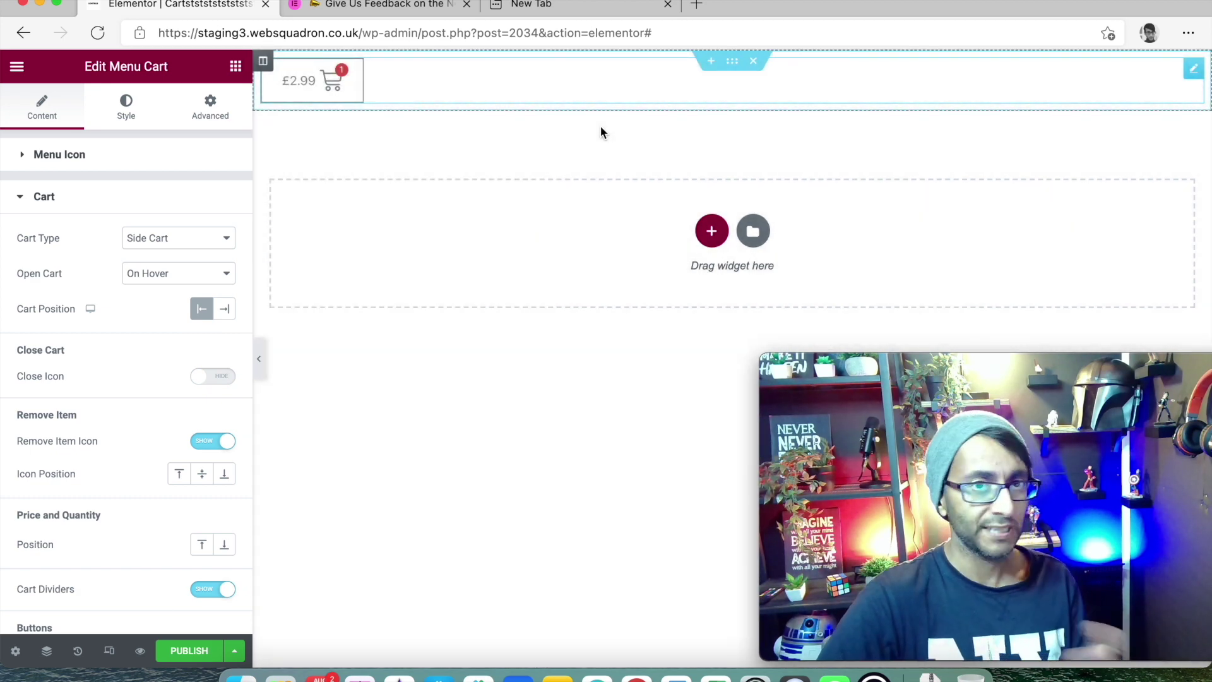
left_click(222, 377)
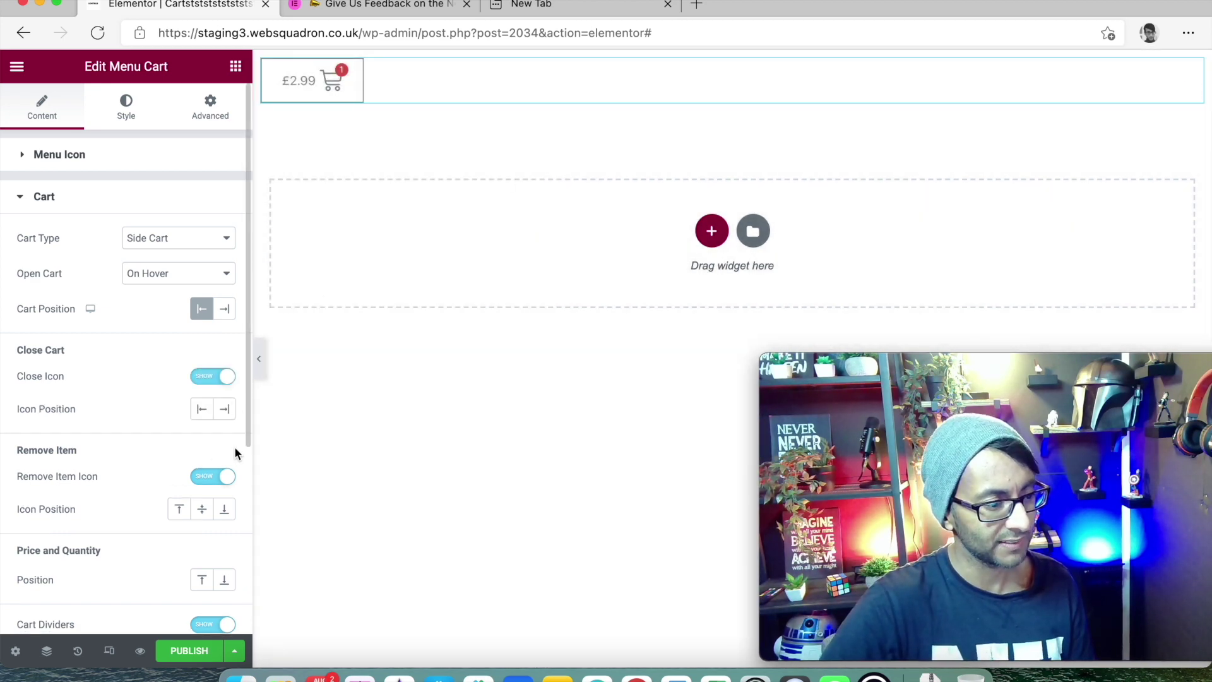
scroll(233, 451, "down", 2)
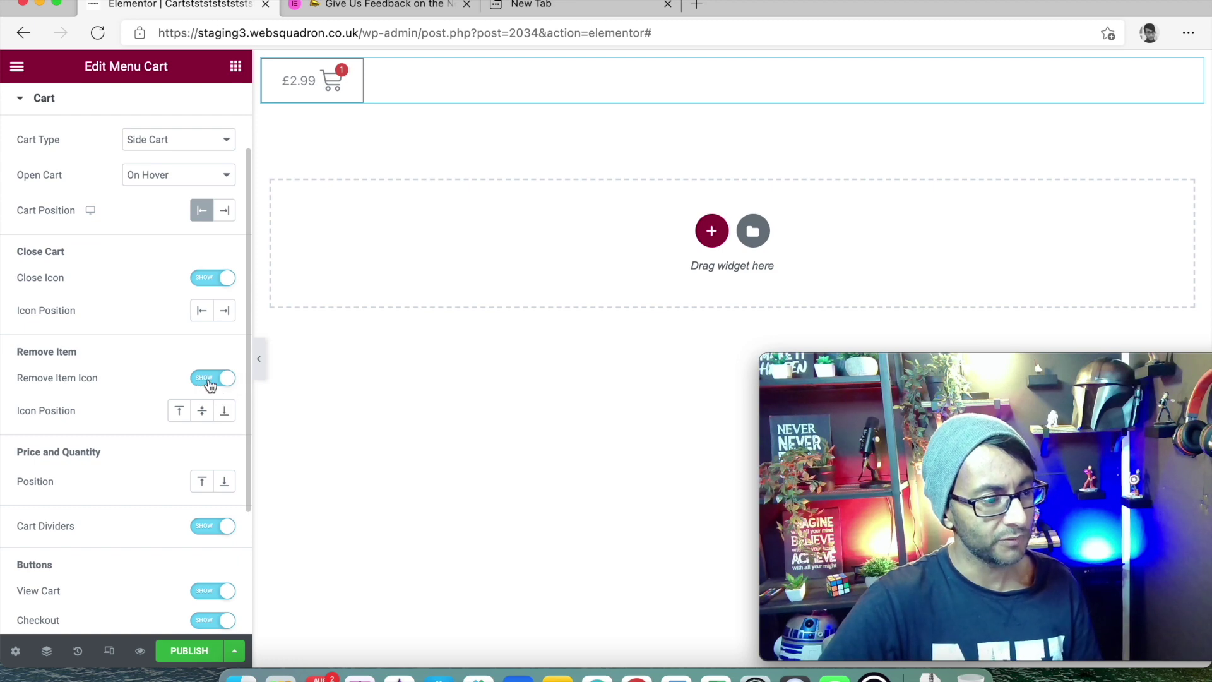
mouse_move(331, 97)
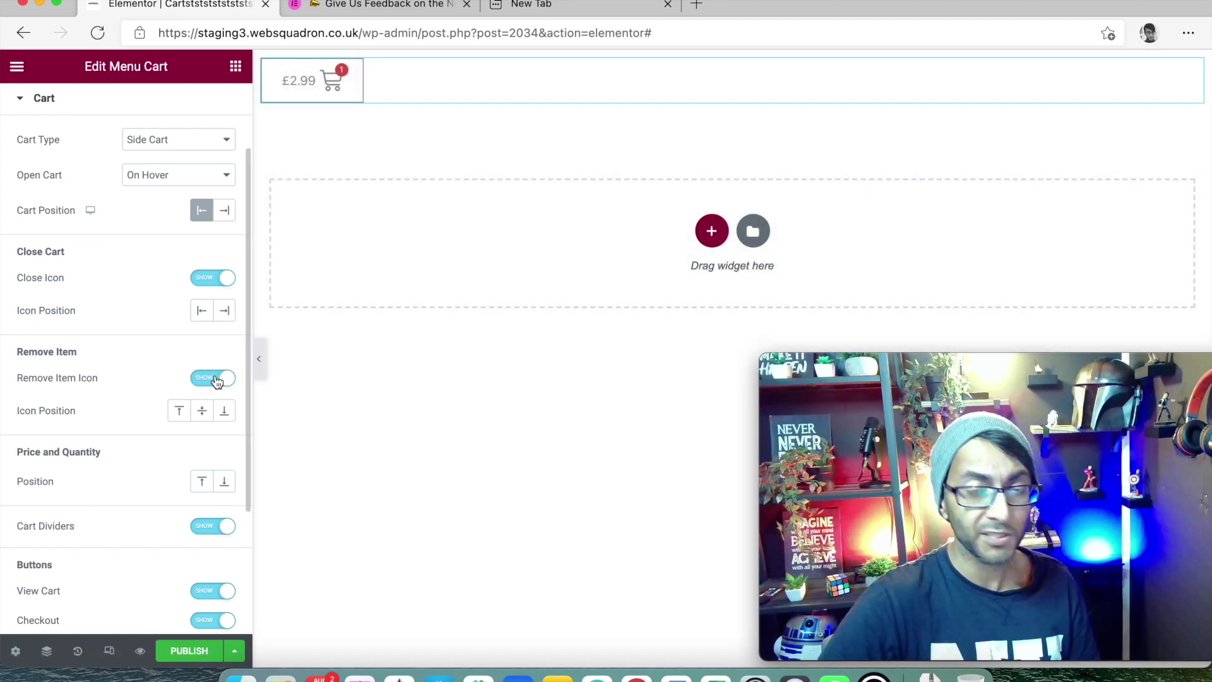
left_click(217, 378)
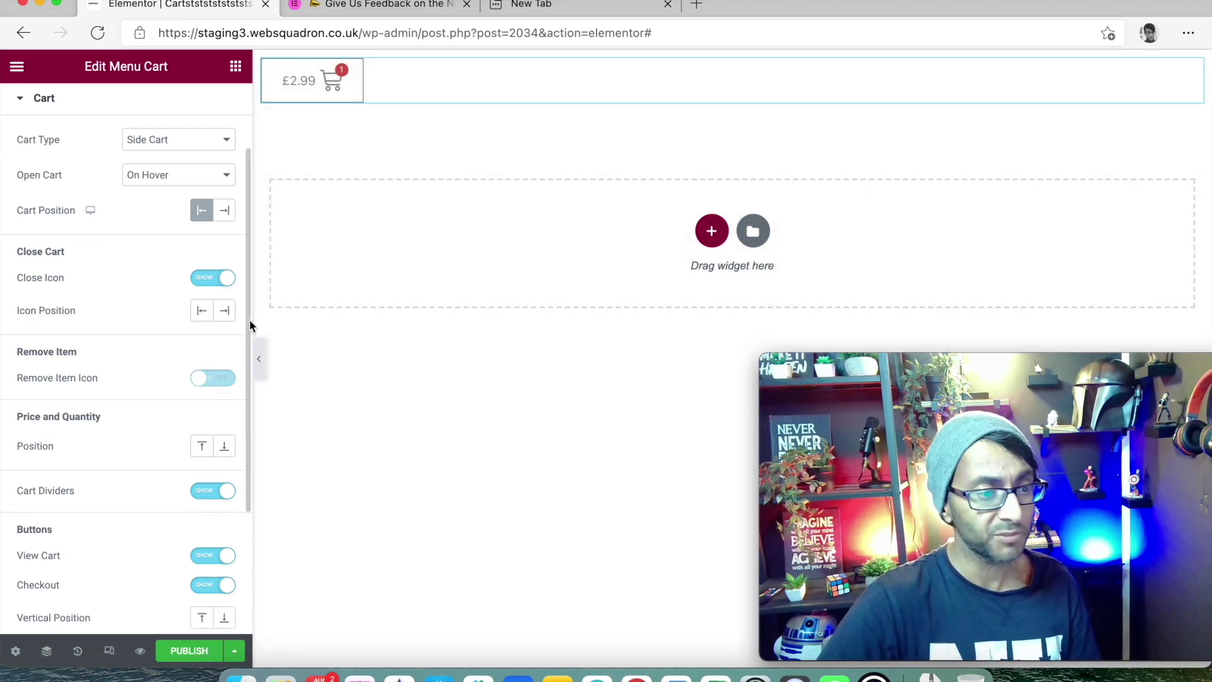
mouse_move(331, 92)
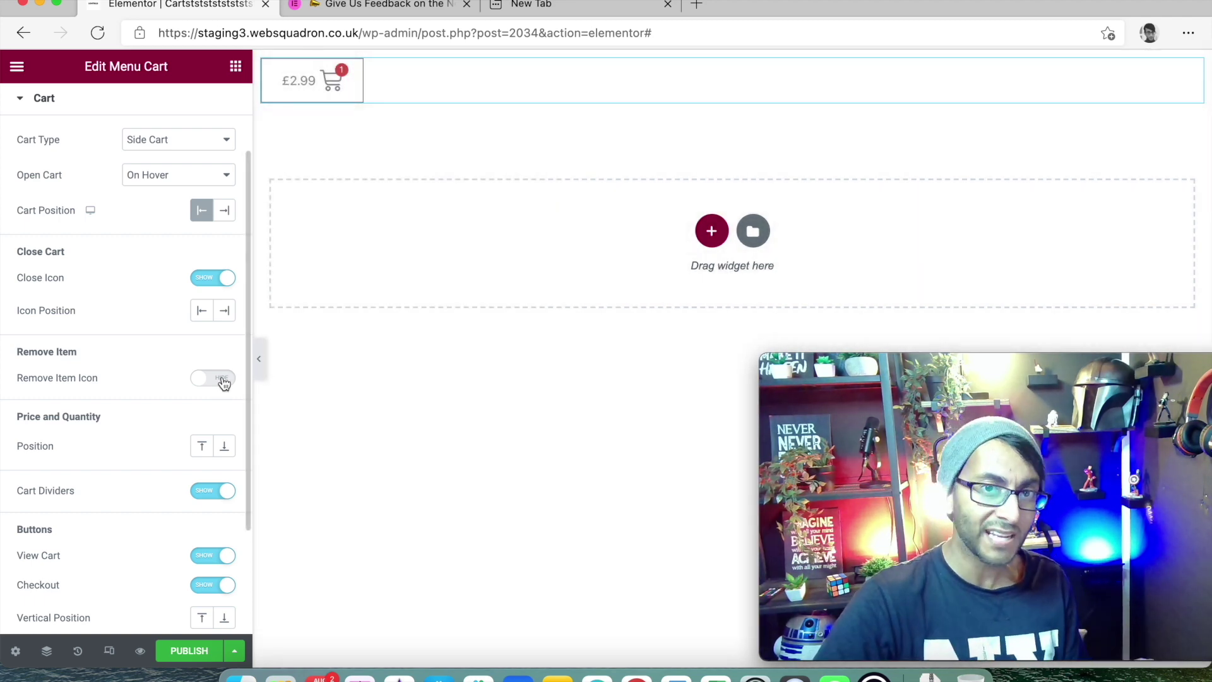
left_click(223, 379)
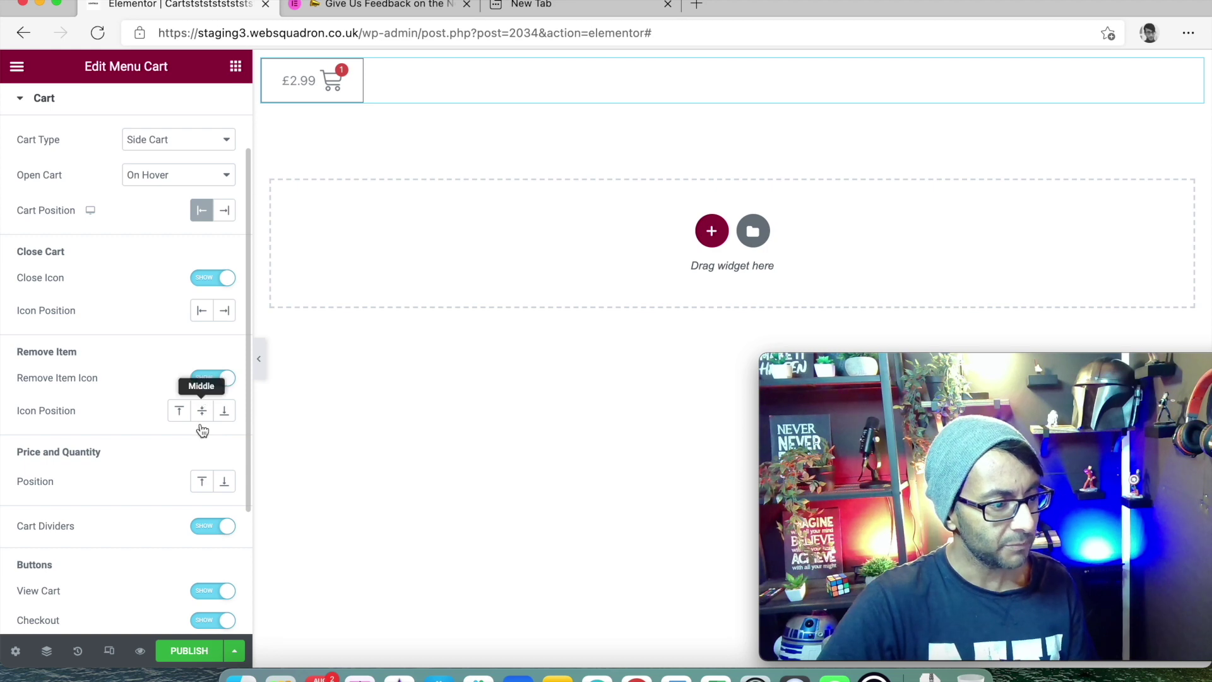
Set Price and Quantity Position to Top after trying Bottom.
scroll(203, 437, "down", 2)
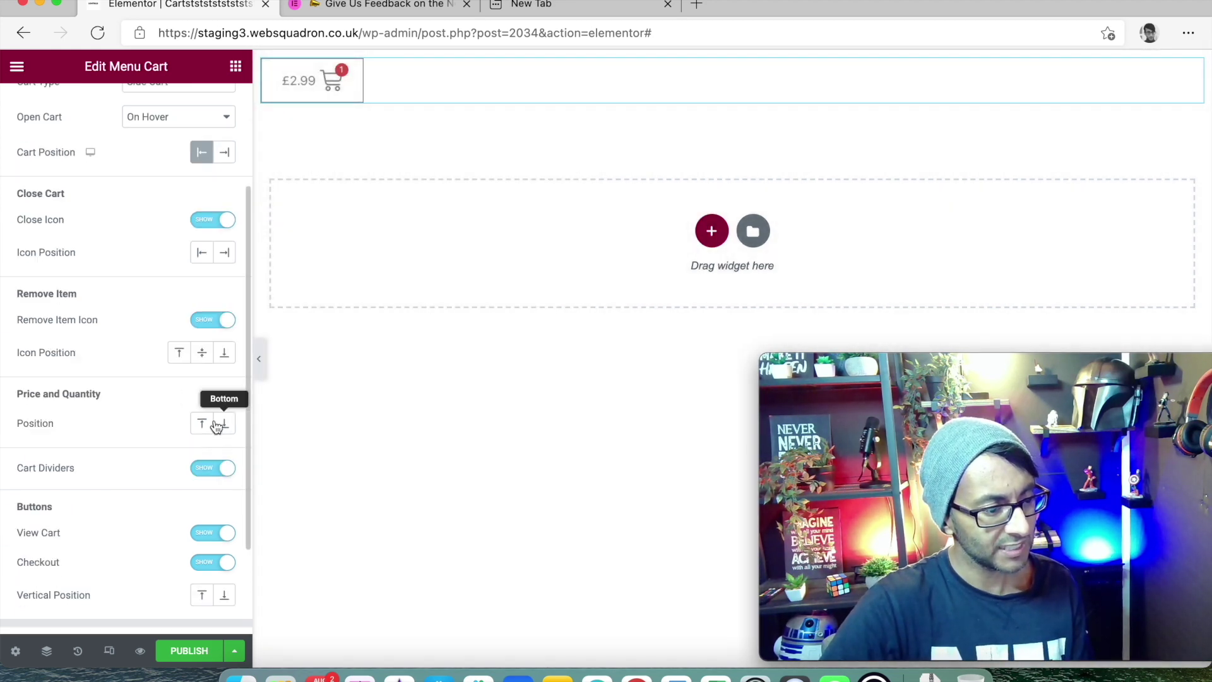
left_click(224, 430)
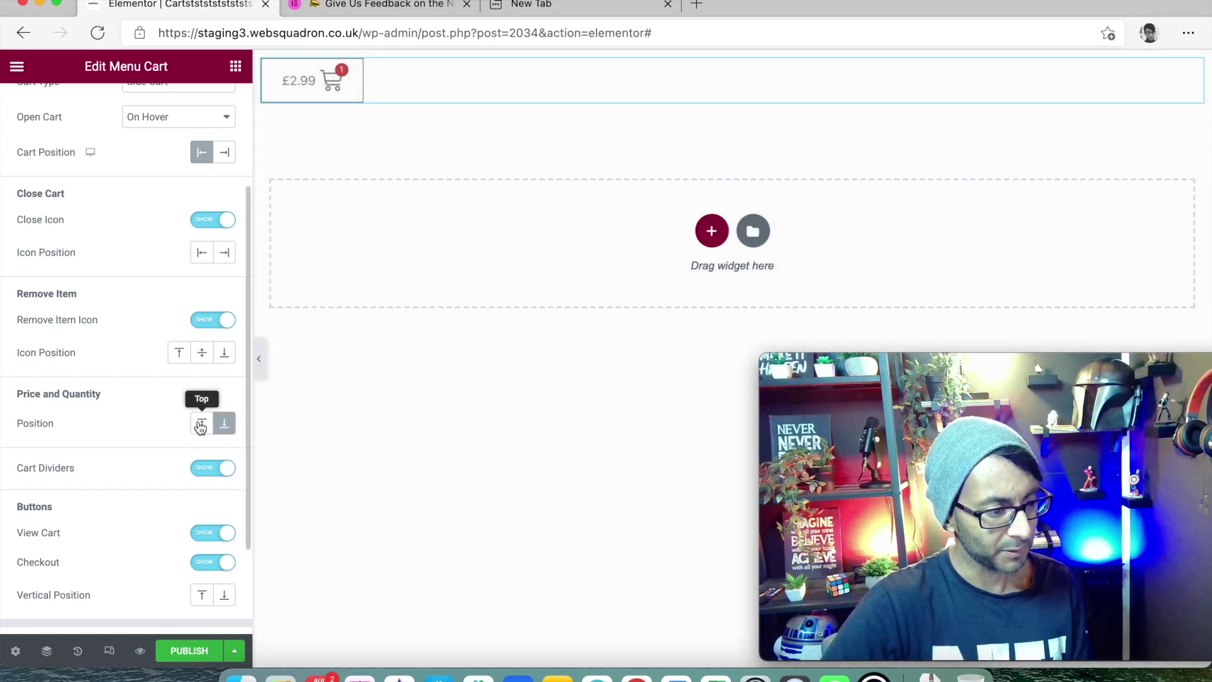
left_click(201, 426)
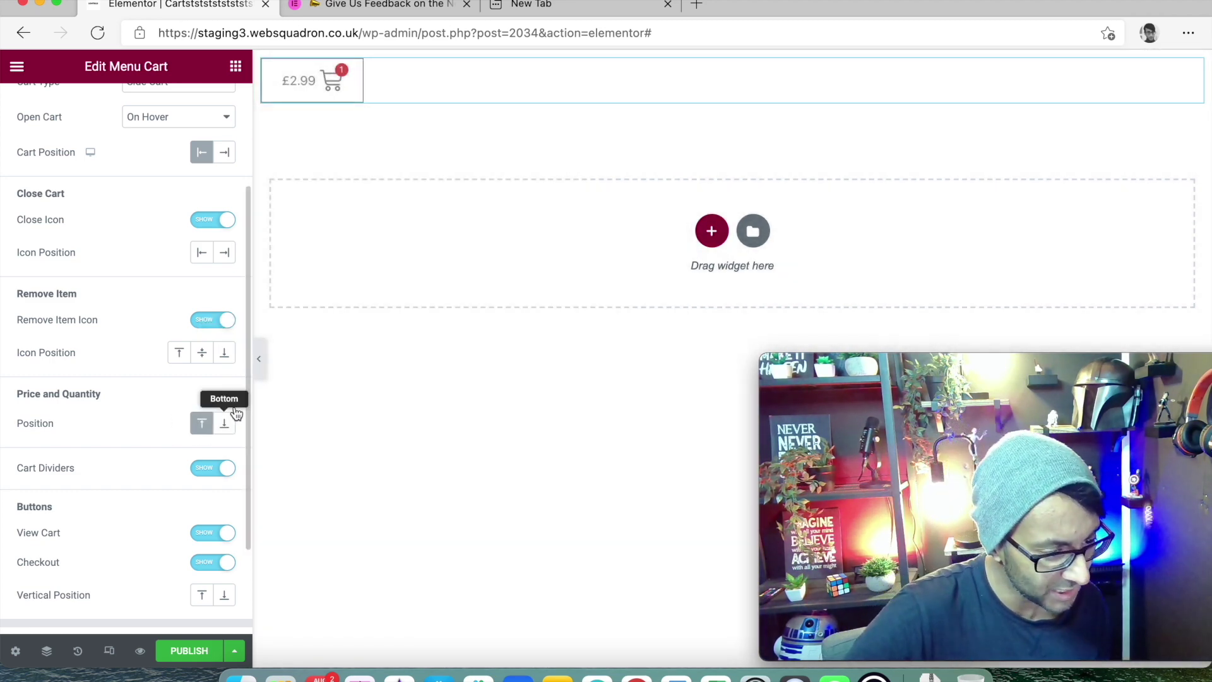
left_click(235, 413)
mouse_move(324, 78)
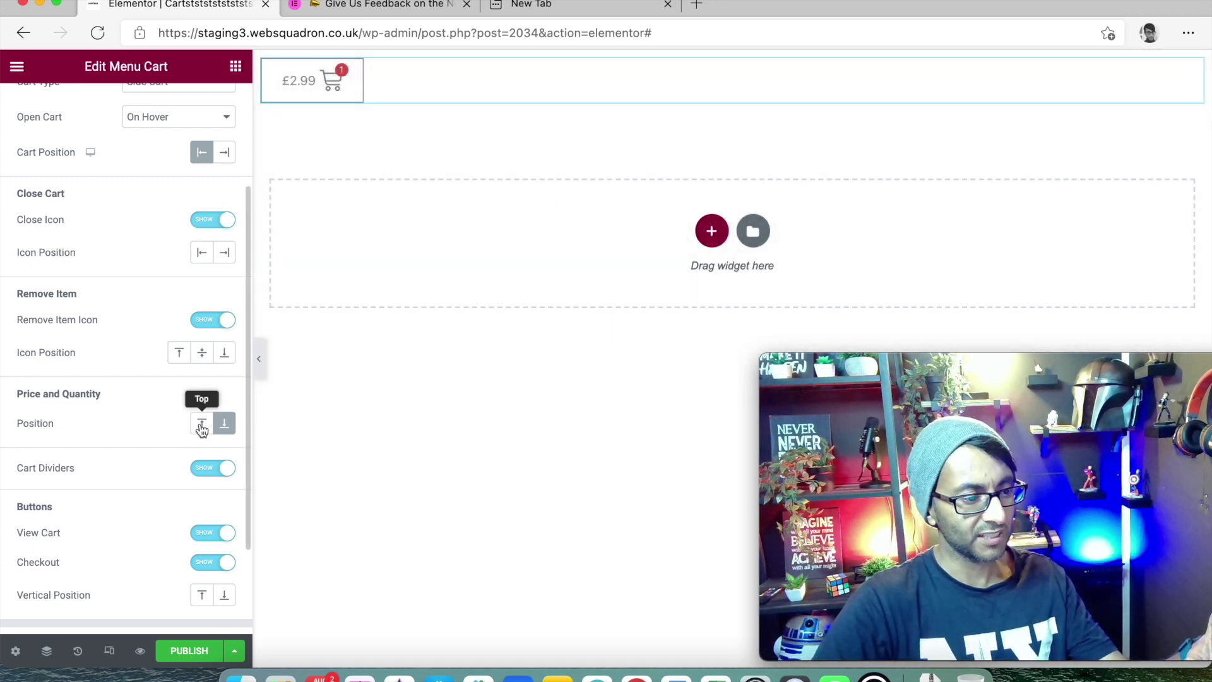
left_click(201, 425)
mouse_move(320, 89)
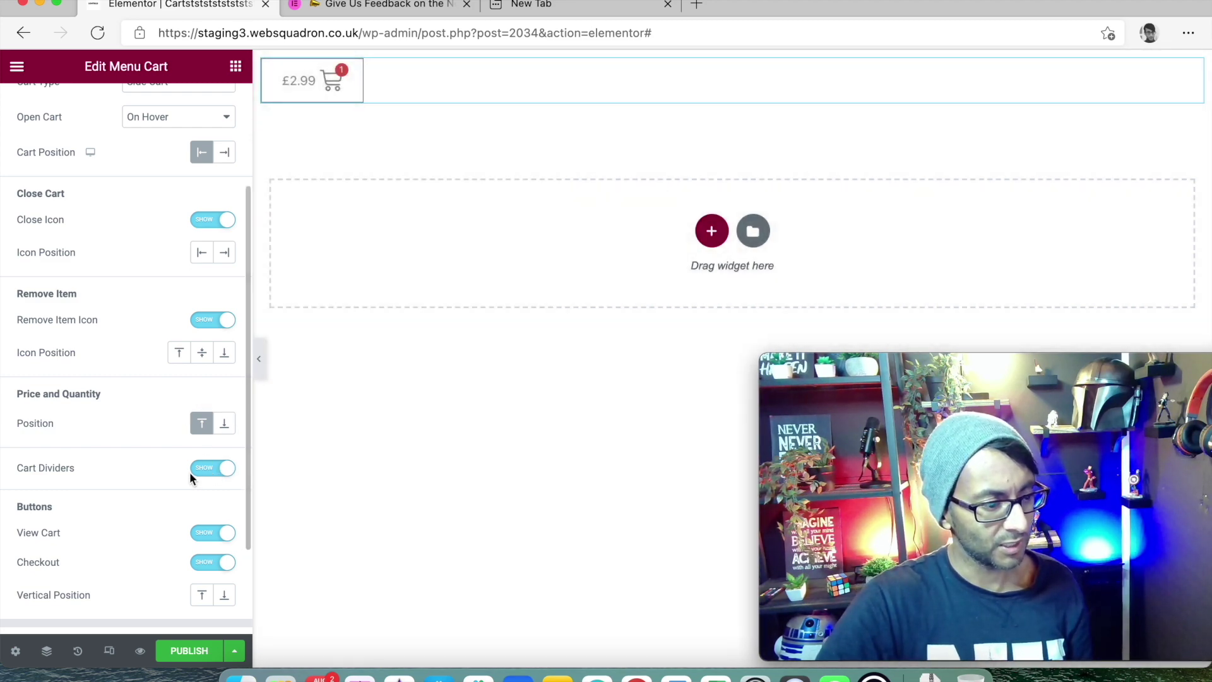
Toggle the dividers between cart items off and back on.
left_click(192, 473)
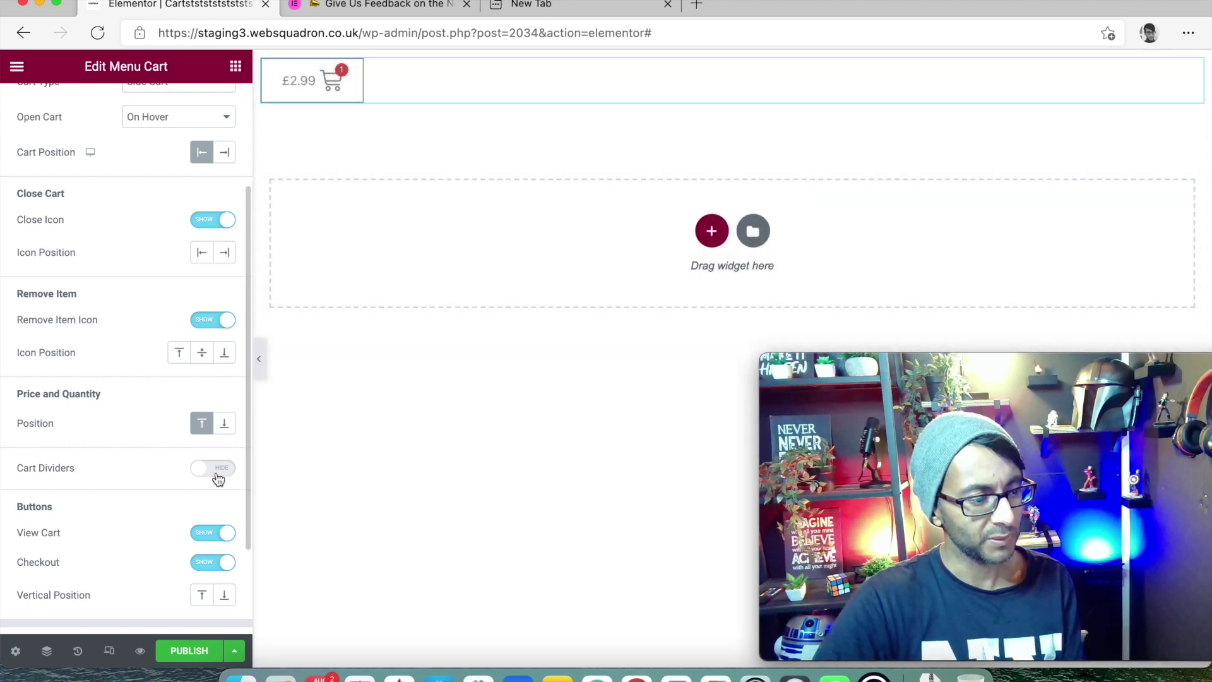
left_click(218, 468)
scroll(218, 467, "down", 2)
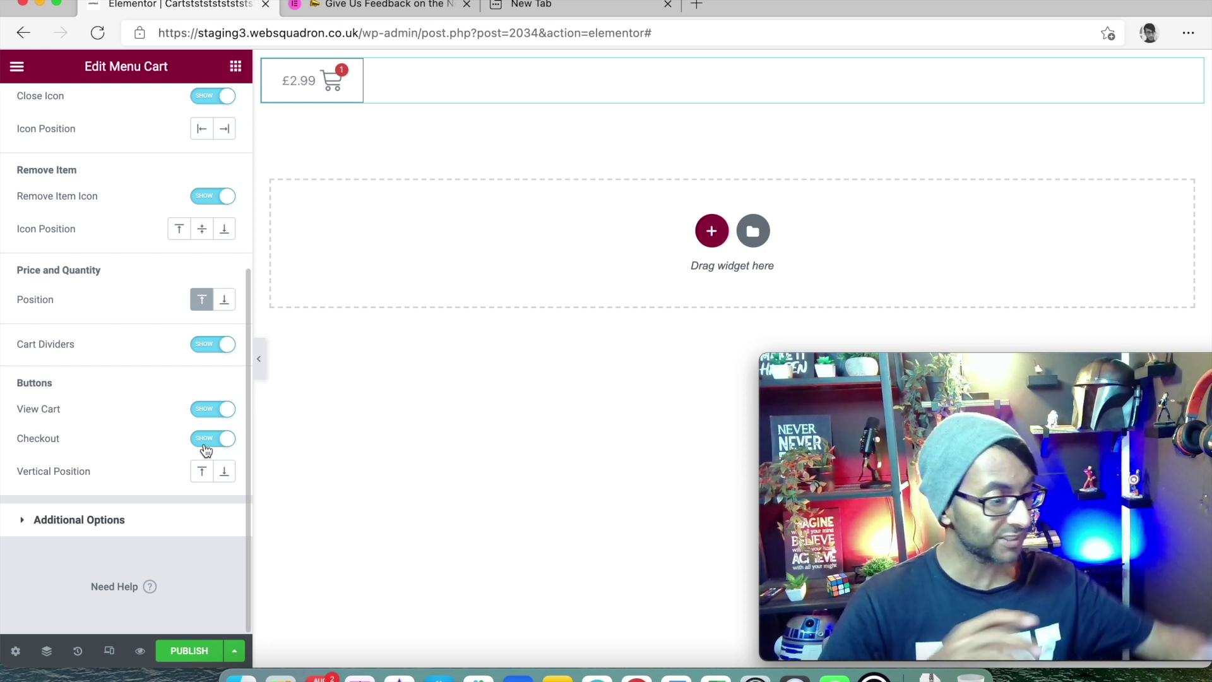
scroll(183, 441, "up", 3)
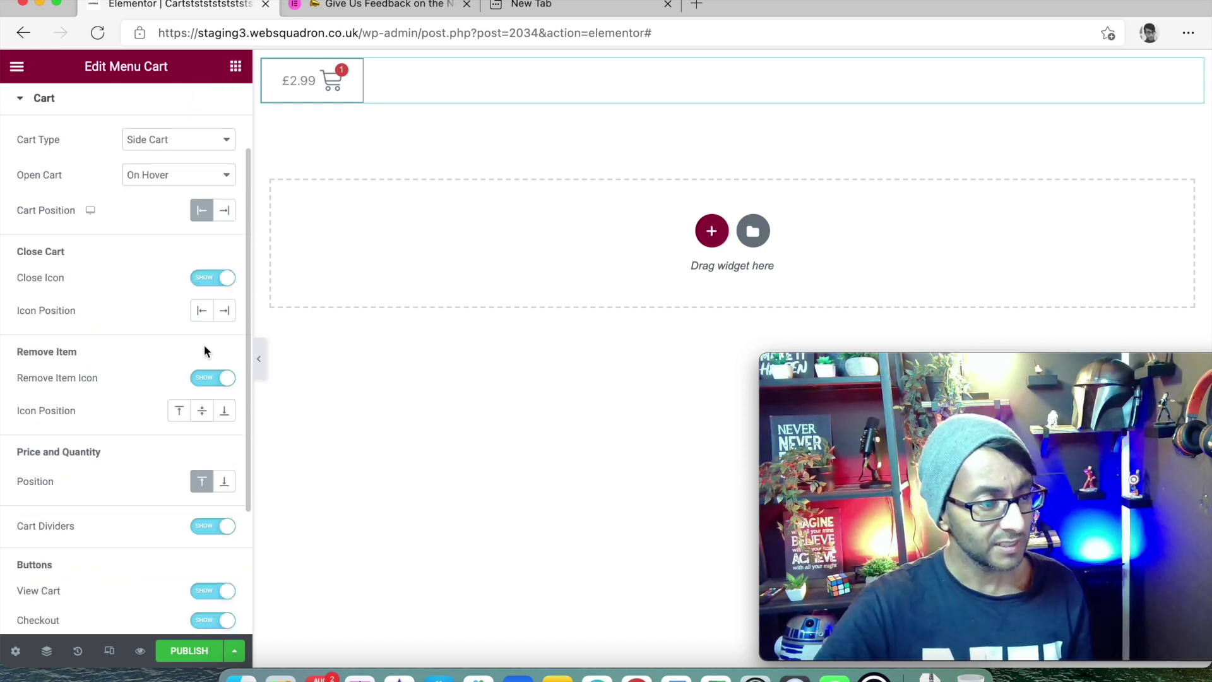
scroll(183, 227, "up", 2)
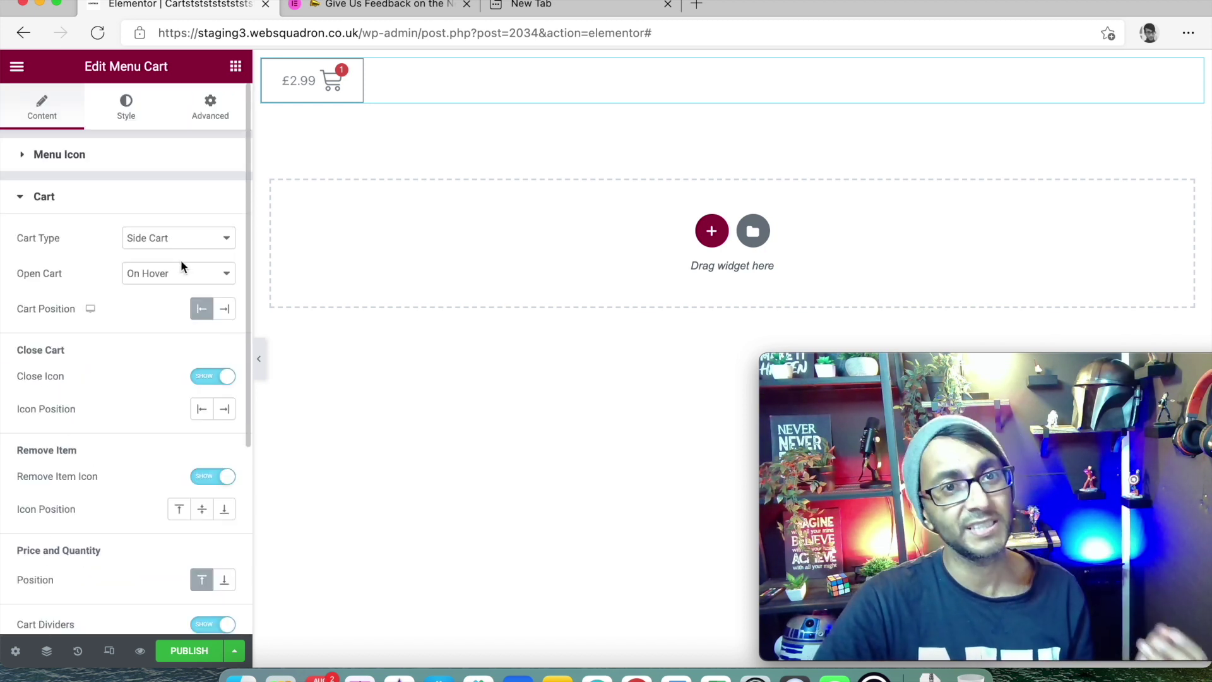
Change the Cart Type from Side Cart to Mini Cart.
left_click(188, 240)
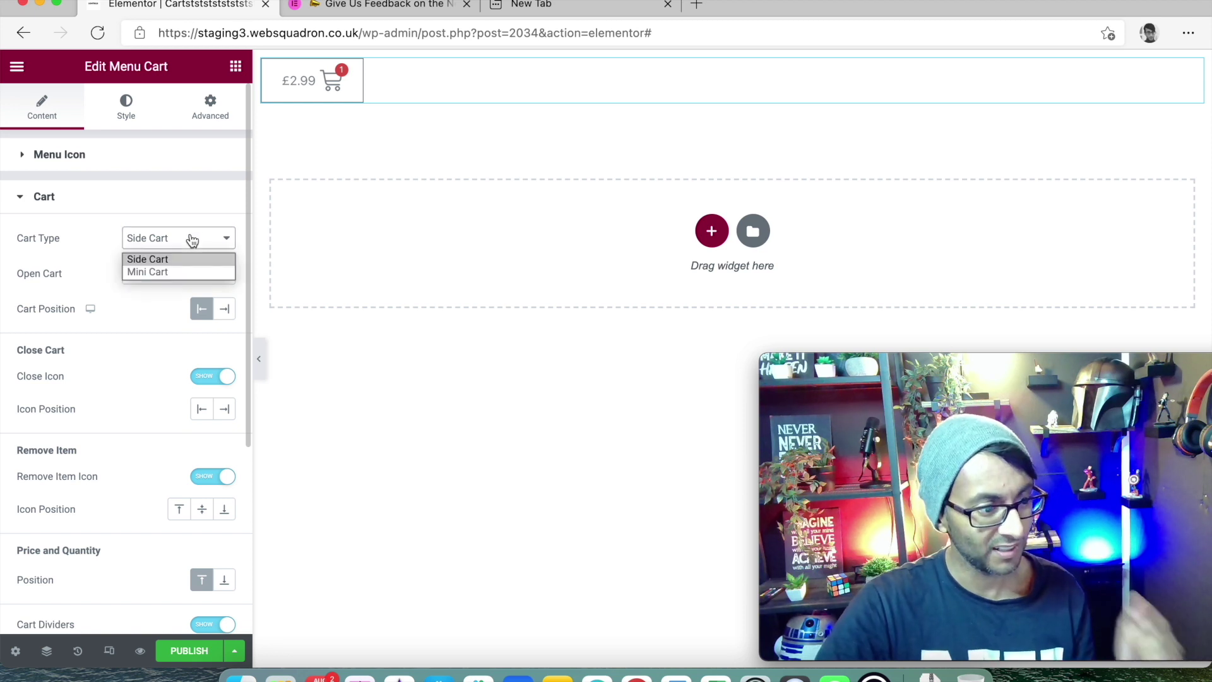
left_click(178, 273)
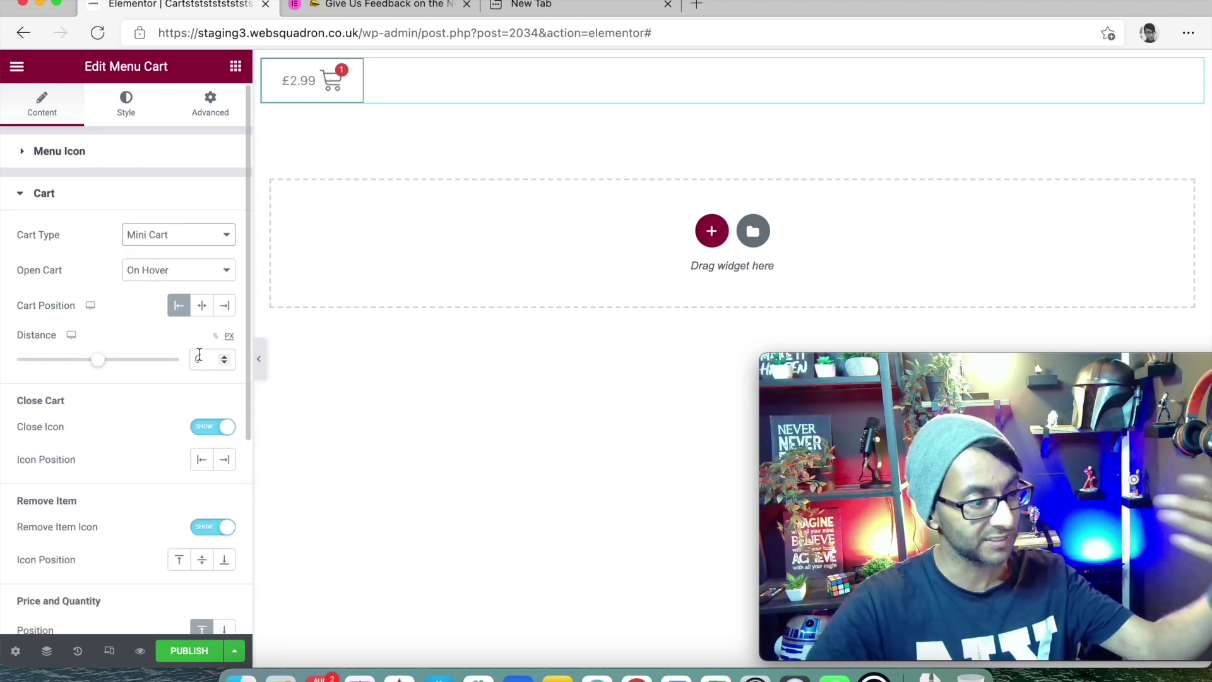
scroll(183, 366, "down", 4)
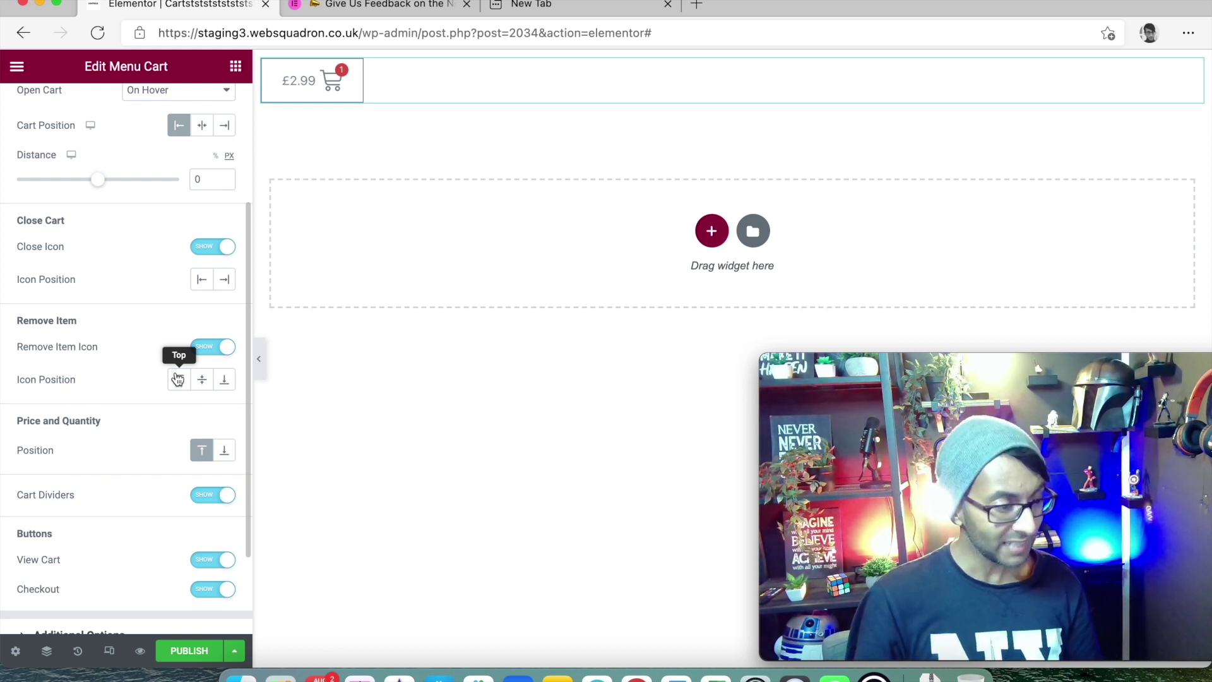
scroll(191, 290, "up", 4)
Style the menu cart button with Accent text, a black background and a white cart icon from Global Colors.
left_click(125, 108)
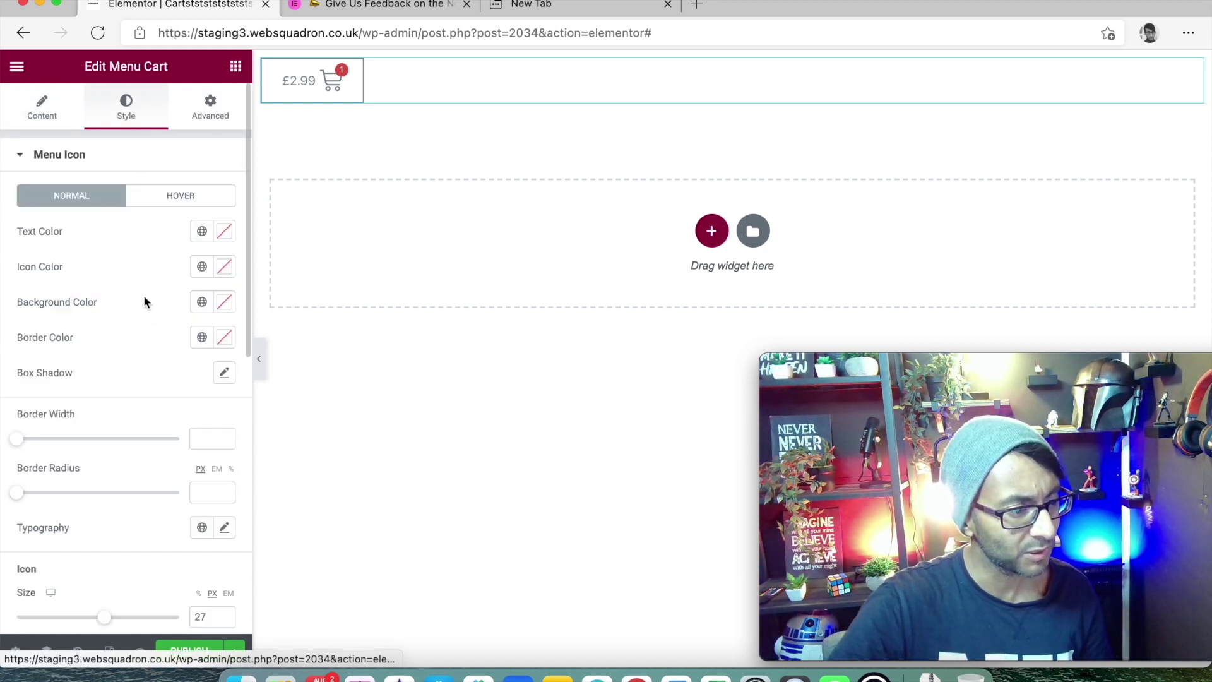
scroll(183, 362, "down", 2)
scroll(184, 361, "up", 2)
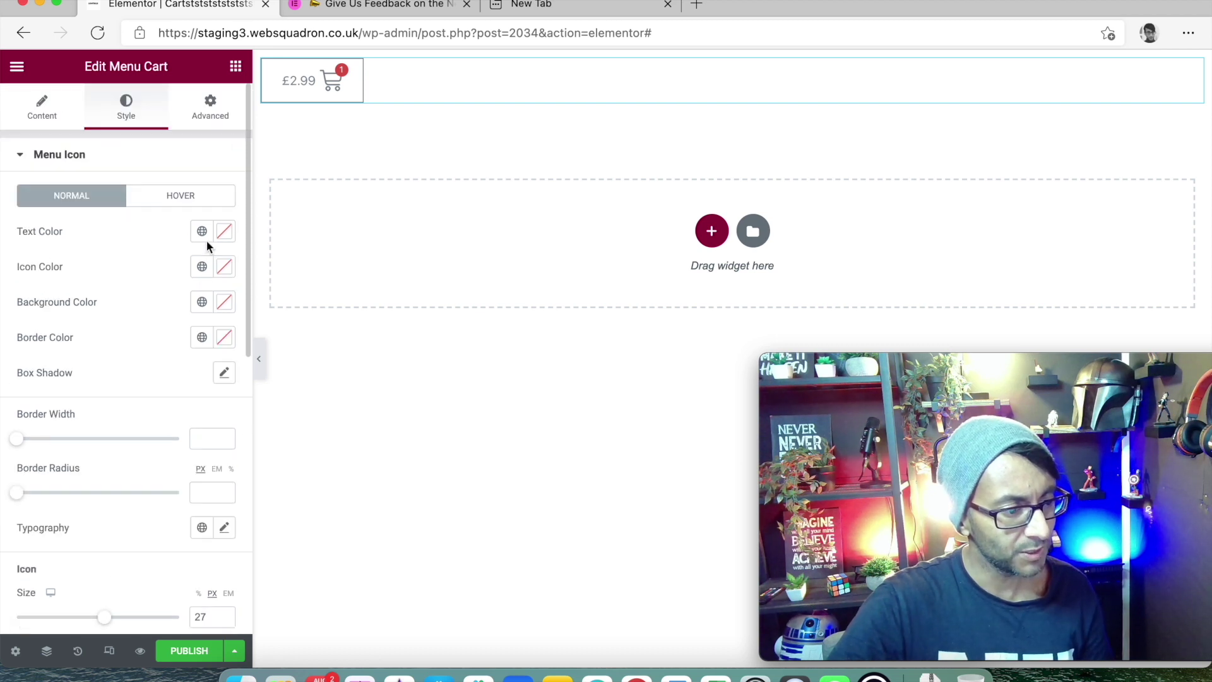
left_click(202, 232)
left_click(110, 399)
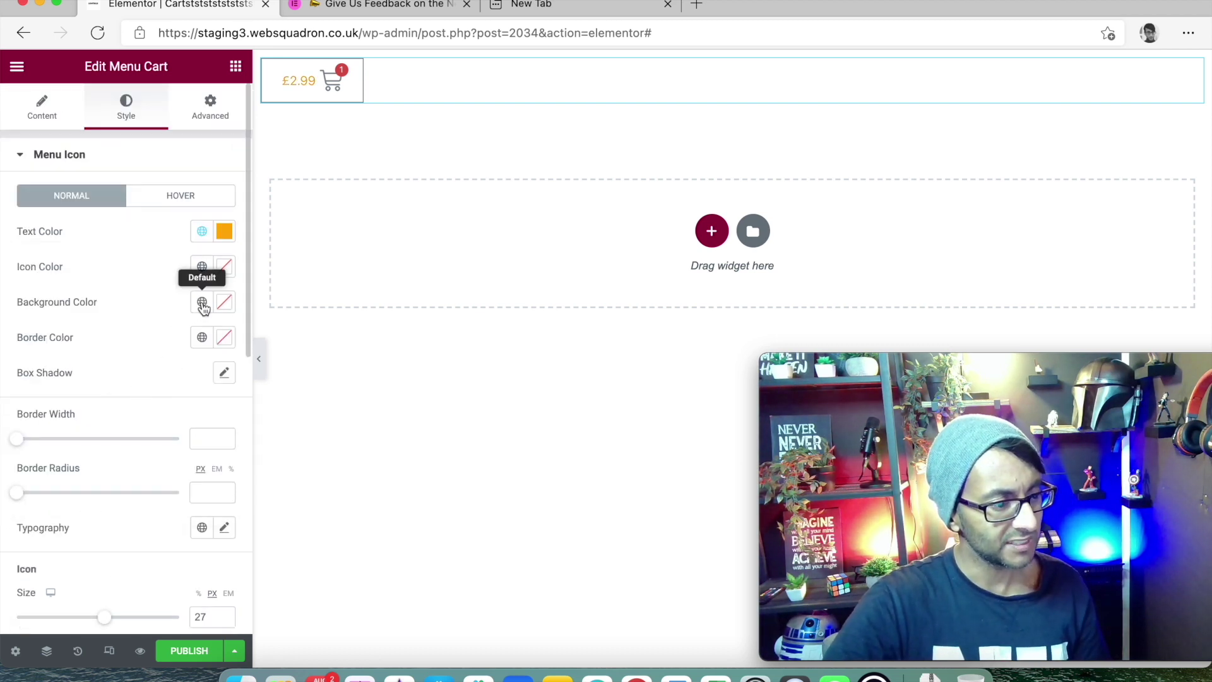
left_click(201, 302)
left_click(109, 526)
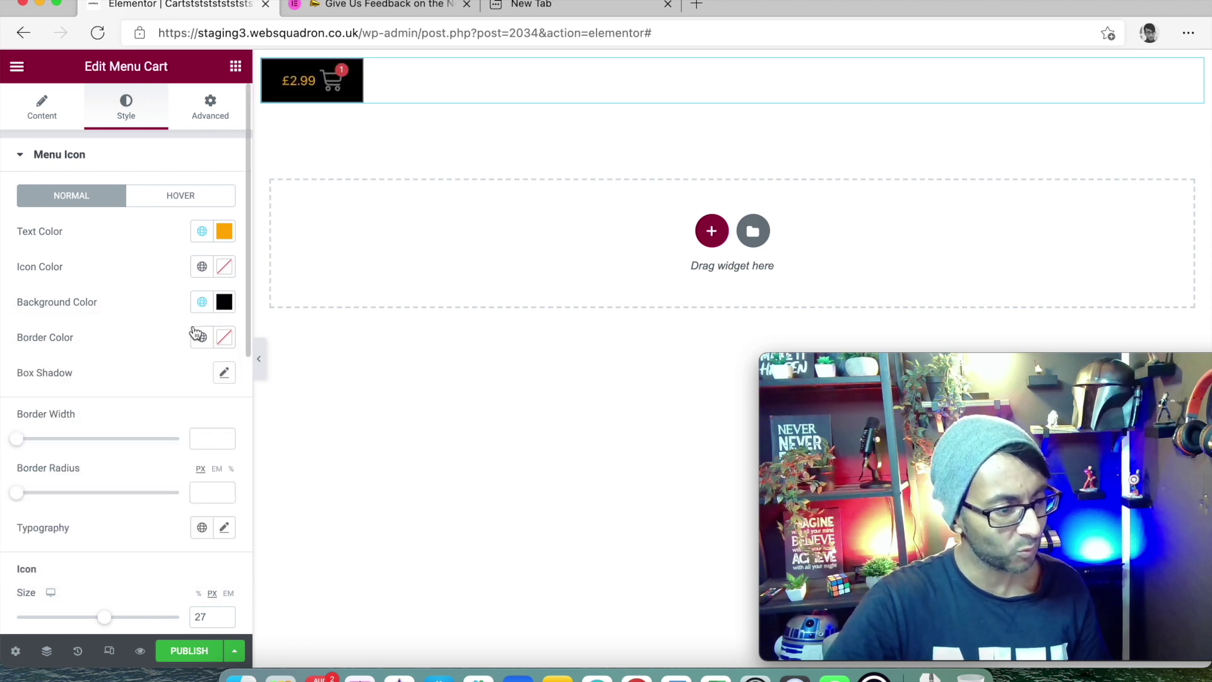
scroll(181, 430, "down", 5)
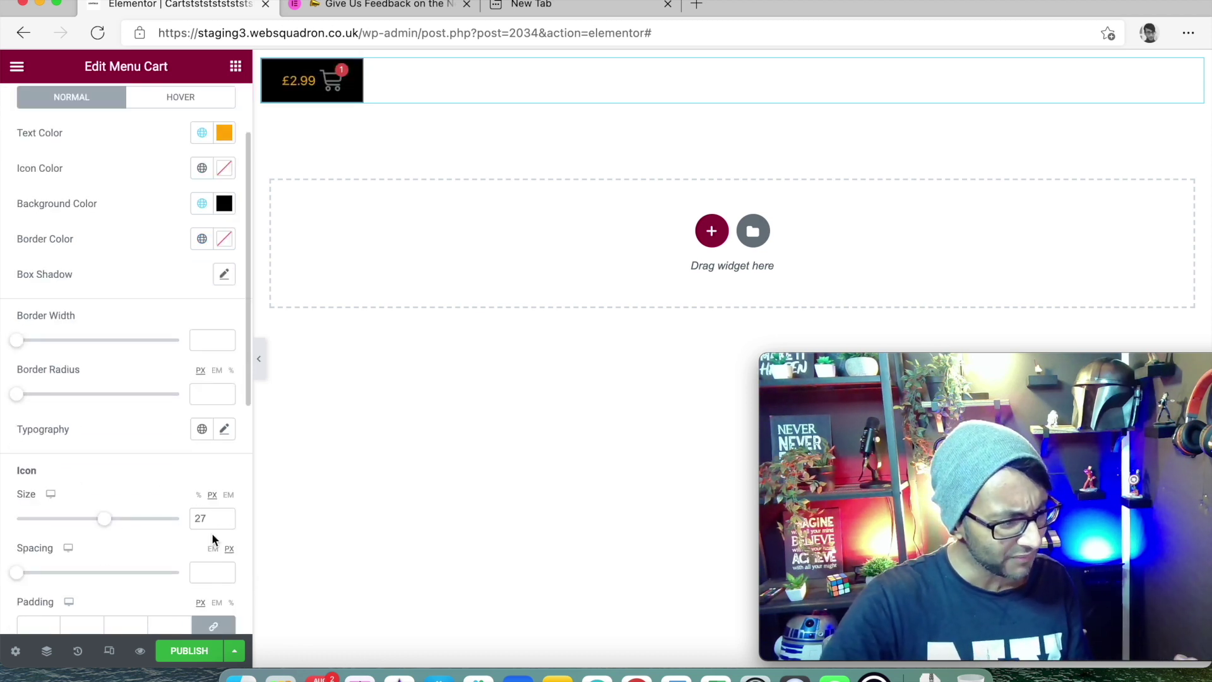
scroll(212, 544, "down", 3)
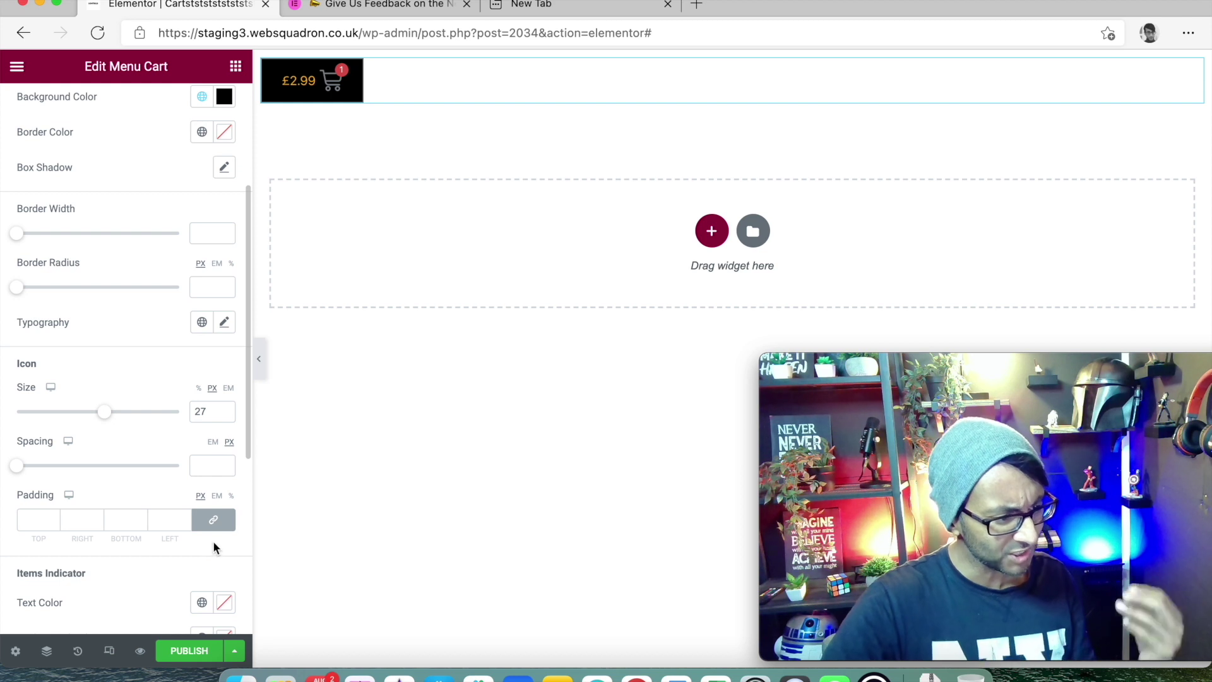
scroll(196, 556, "up", 8)
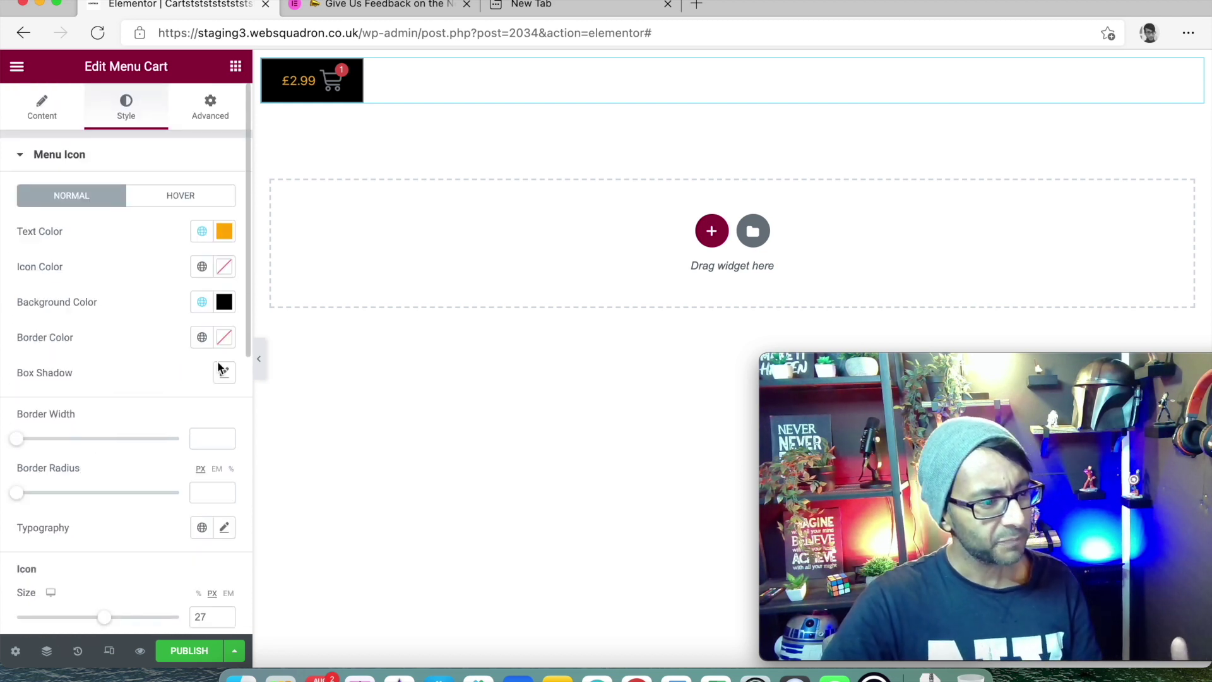
left_click(202, 266)
left_click(101, 473)
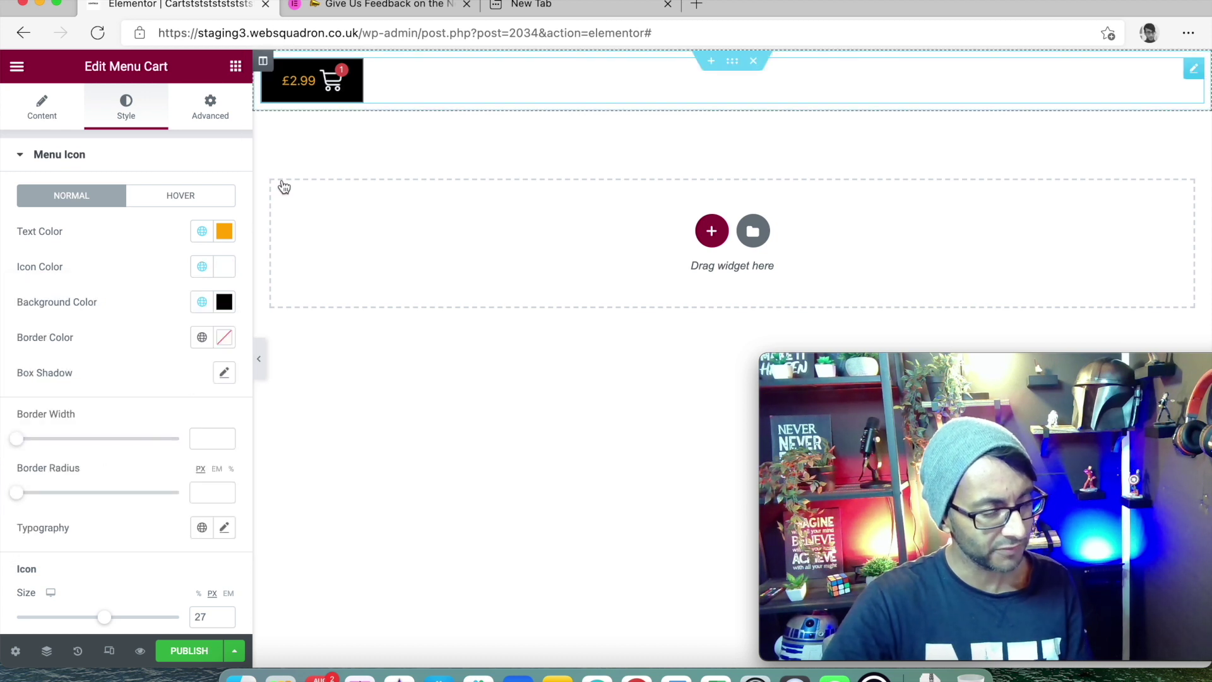
Preview the mini cart dropdown and expand the cart panel styling settings.
left_click(347, 92)
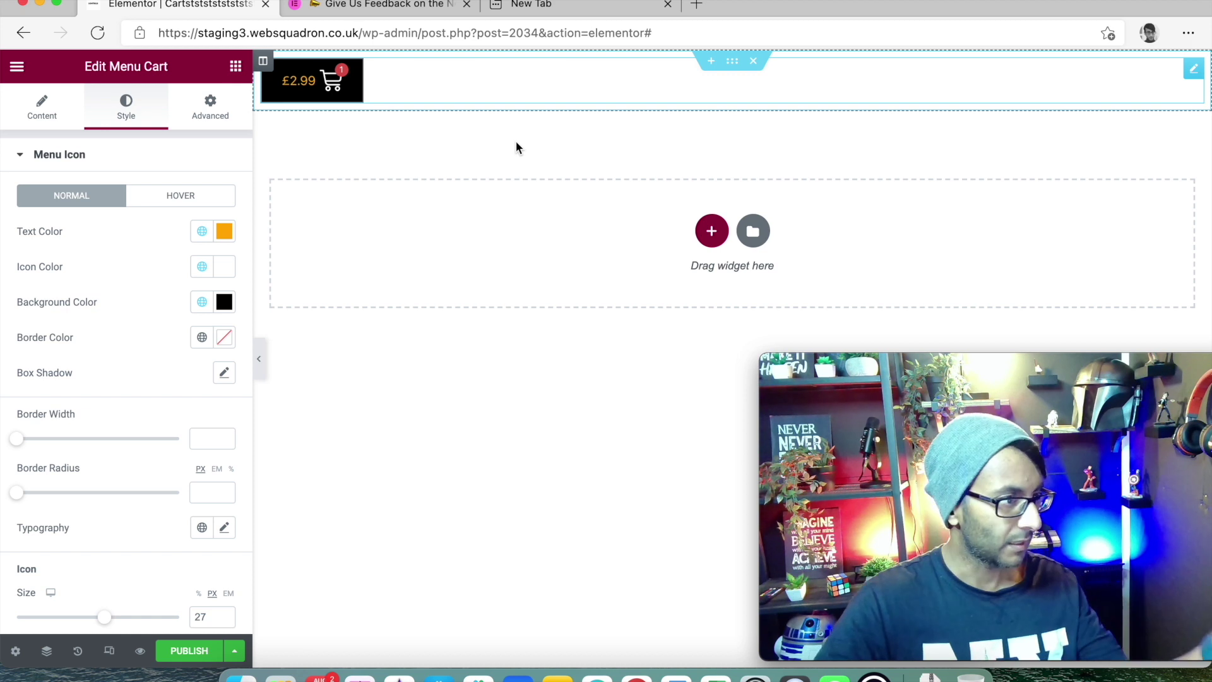
scroll(190, 284, "down", 5)
scroll(196, 429, "down", 4)
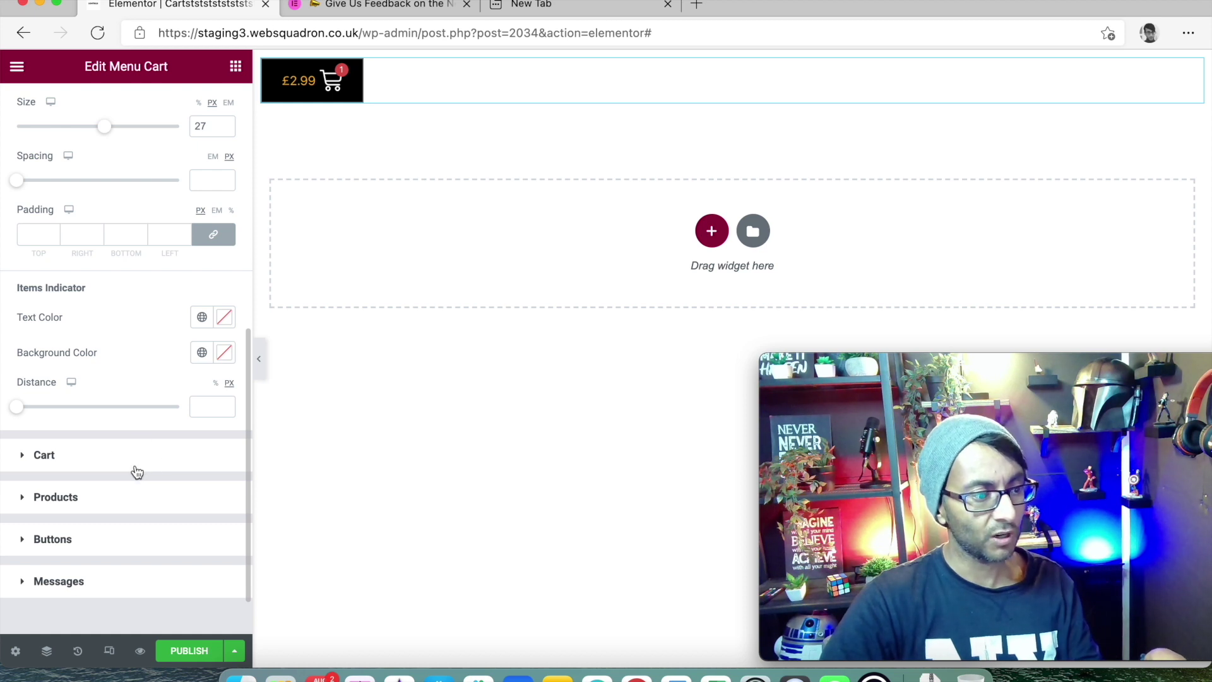
left_click(136, 470)
Make the cart panel background black and the close cart icon white.
left_click(202, 240)
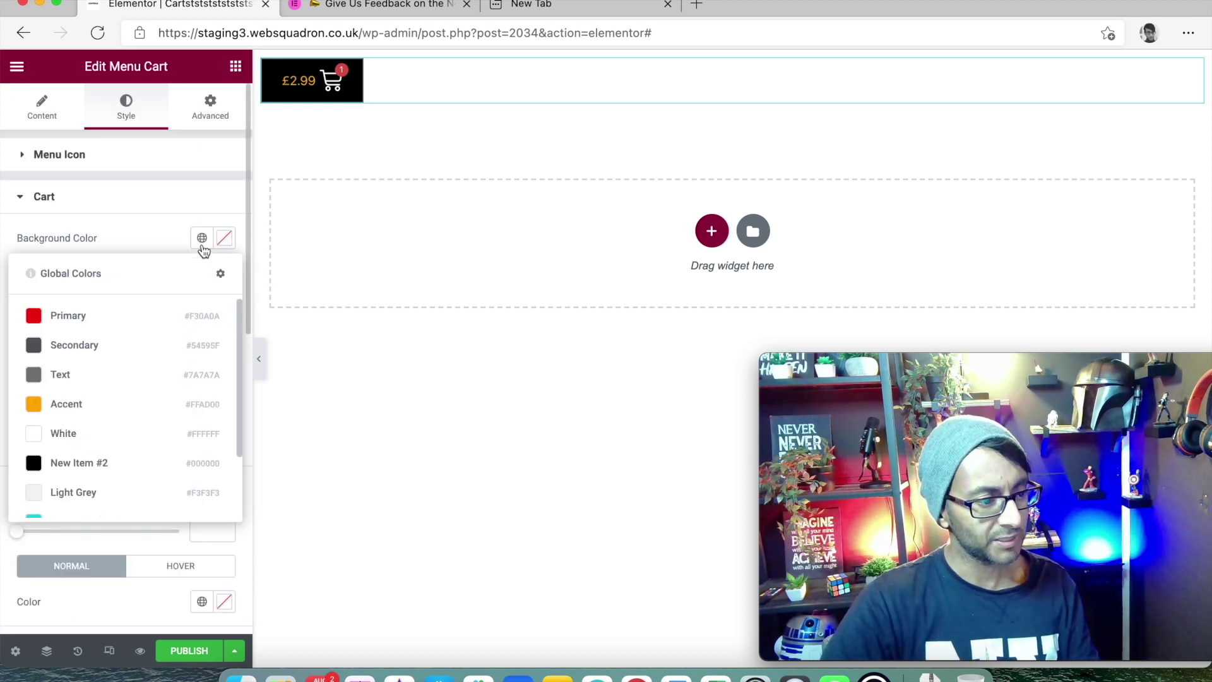
left_click(130, 459)
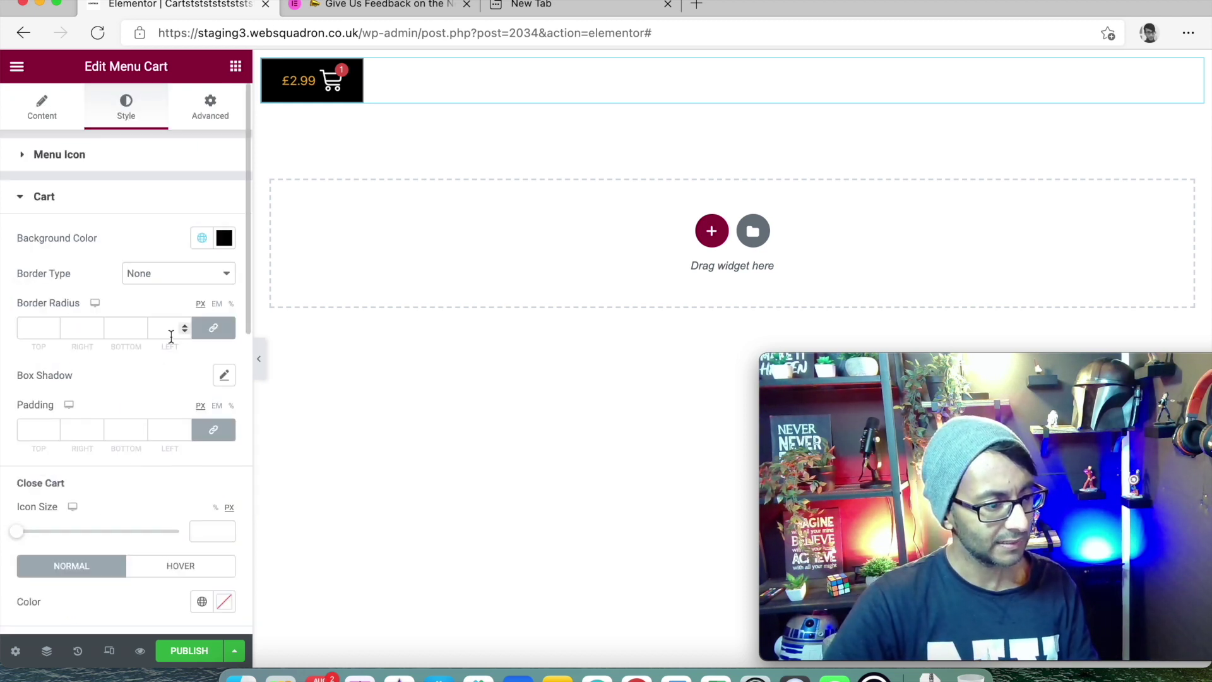
scroll(171, 336, "down", 5)
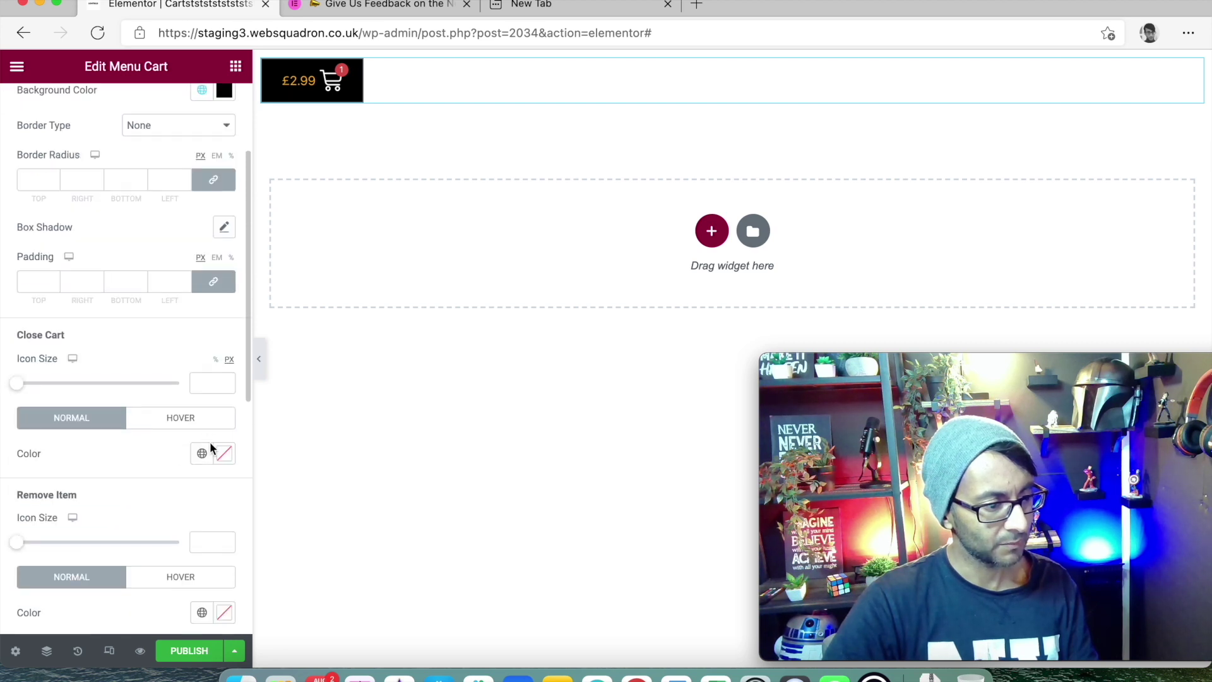
left_click(208, 452)
left_click(126, 350)
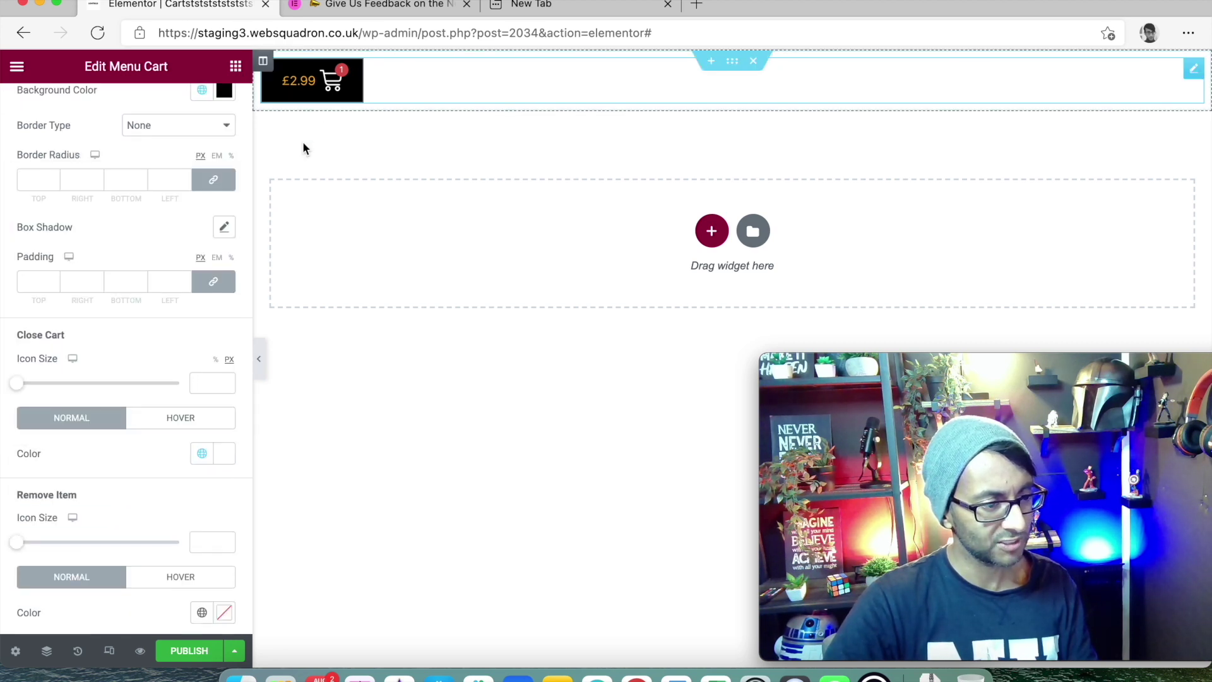
Preview the mini cart and set the subtotal text colour to white.
left_click(316, 94)
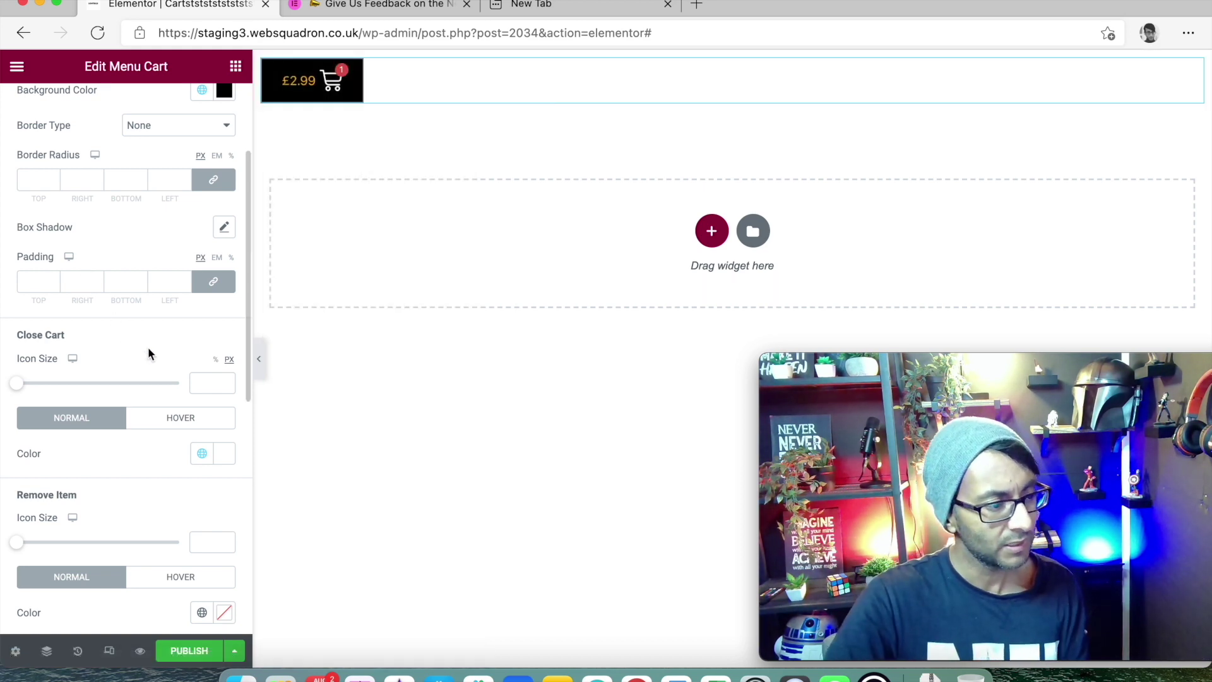
scroll(150, 354, "down", 5)
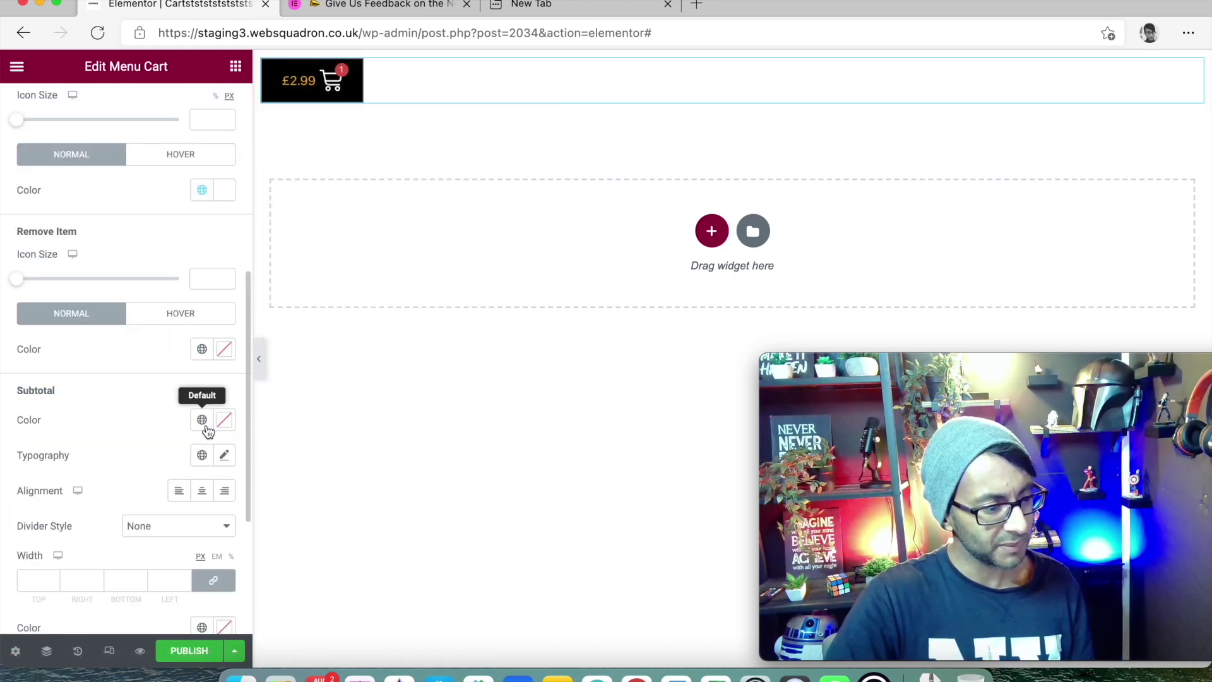
left_click(202, 457)
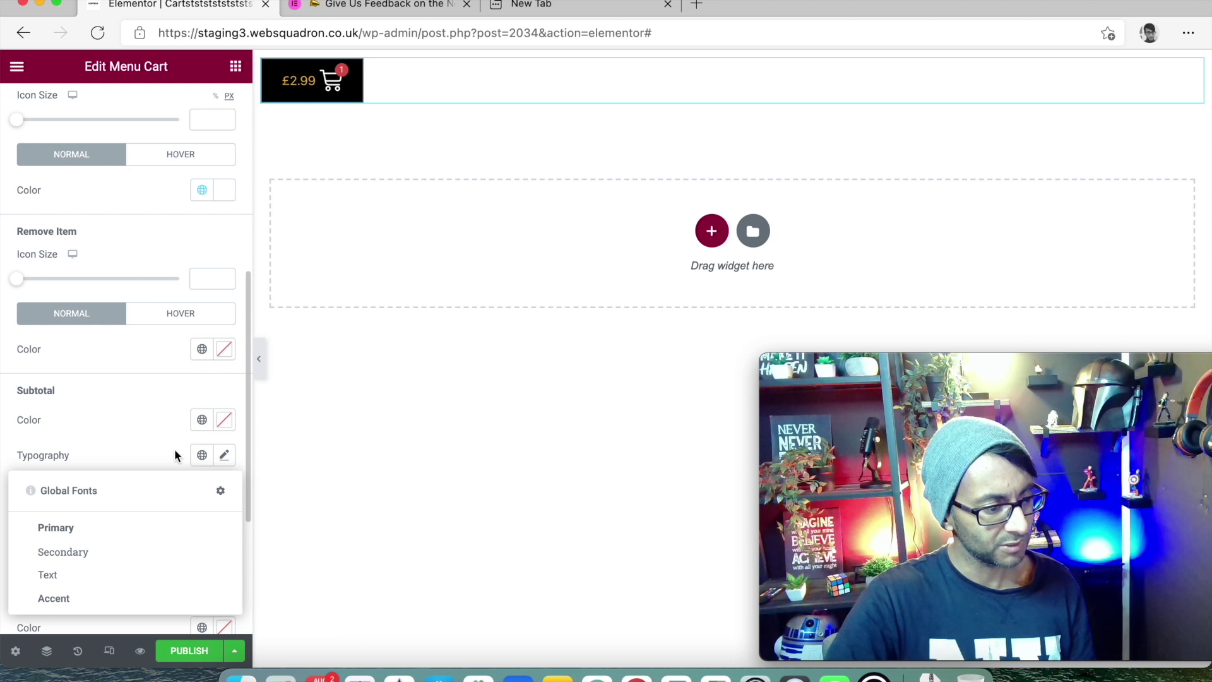
left_click(204, 421)
left_click(119, 325)
mouse_move(292, 94)
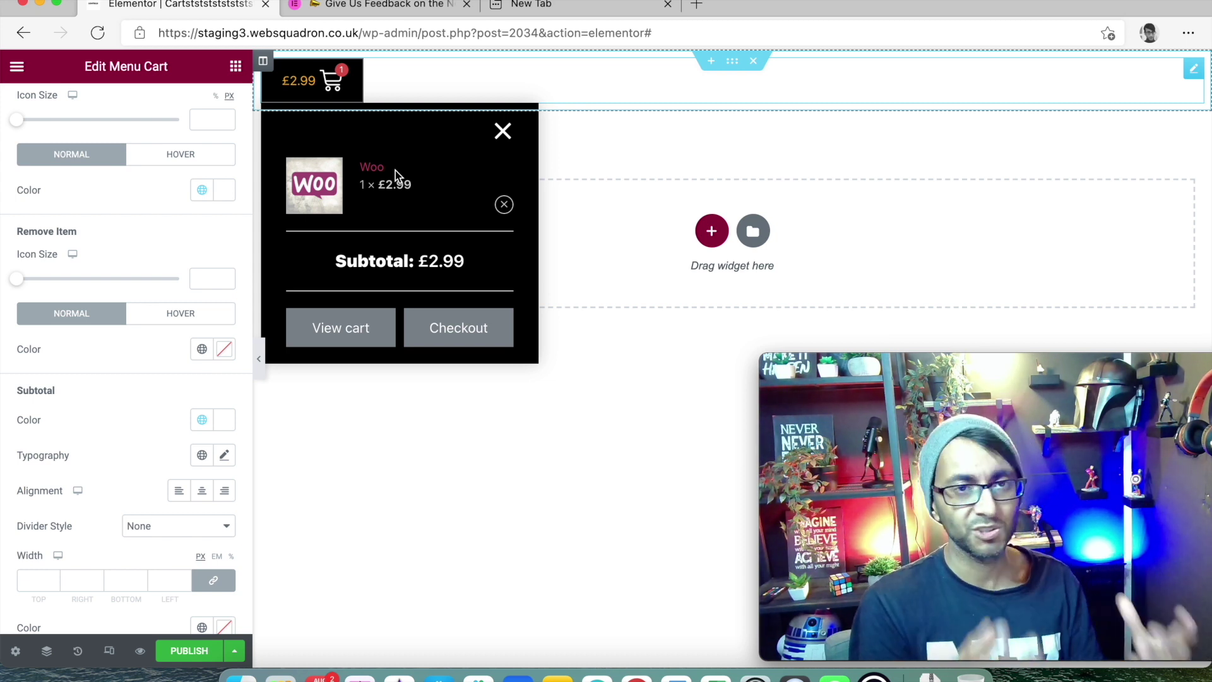
Close the cart preview and scroll the Style panel down to the Subtotal options.
left_click(503, 136)
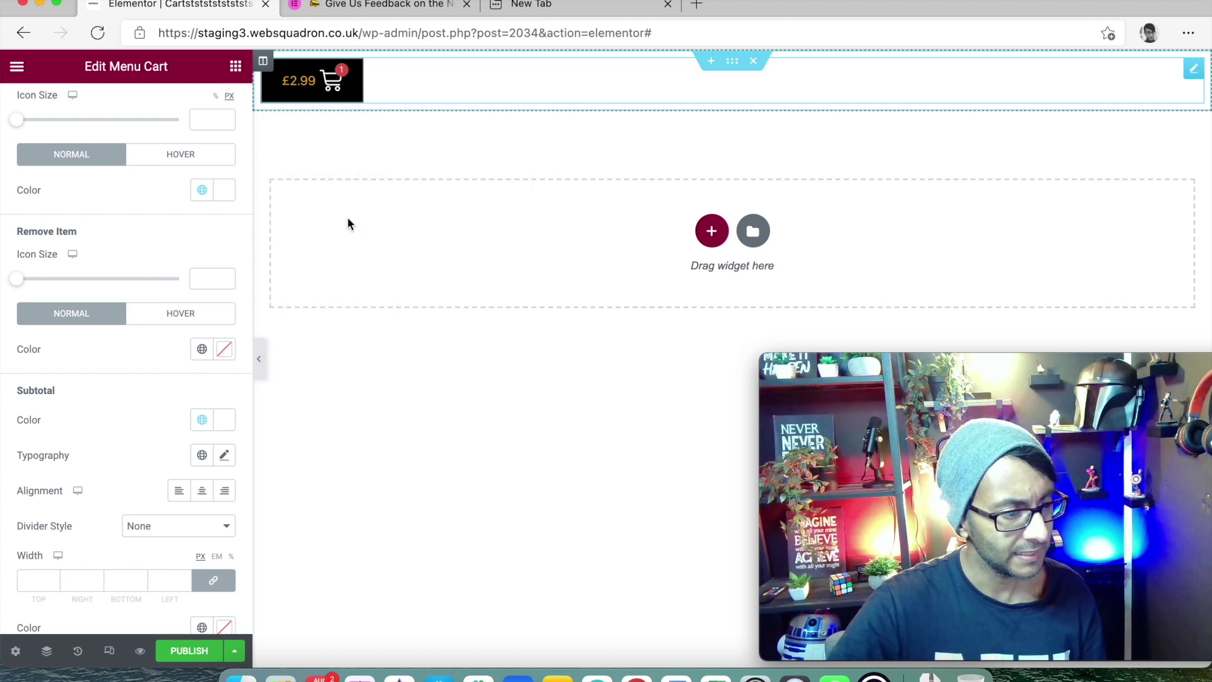
scroll(196, 341, "down", 3)
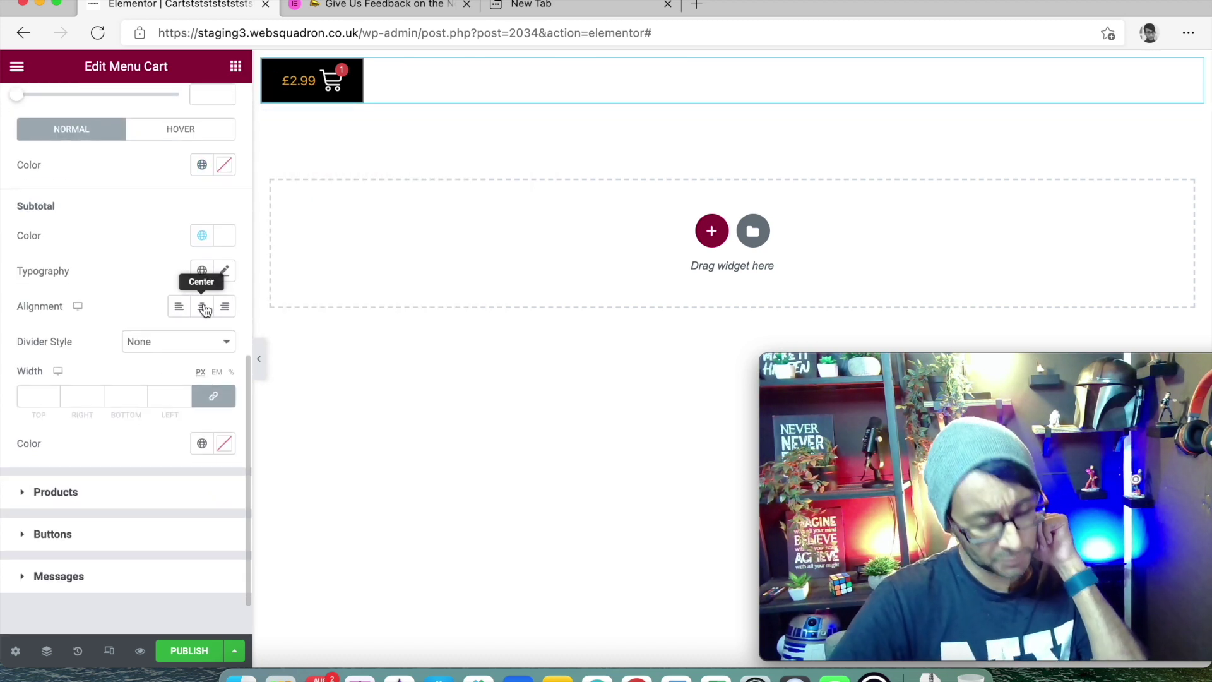
scroll(152, 296, "down", 1)
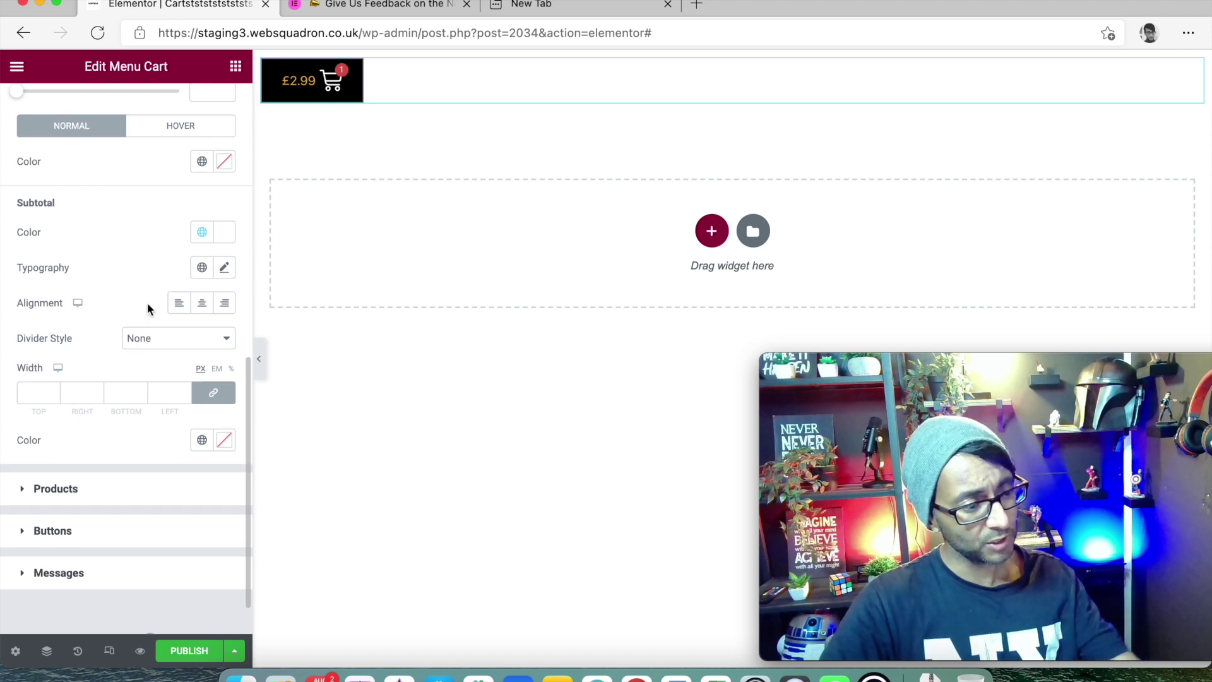
scroll(152, 313, "down", 1)
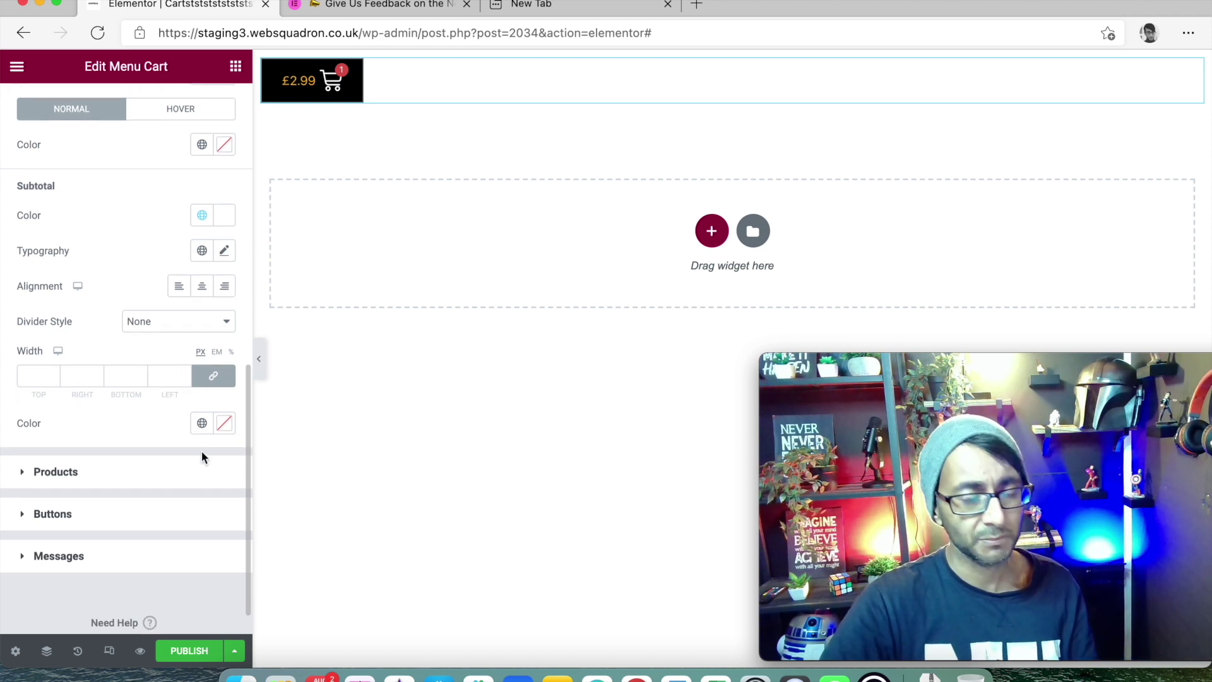
Enlarge the Products title font to 127 px, preview the cart, and expand the Buttons settings.
left_click(169, 473)
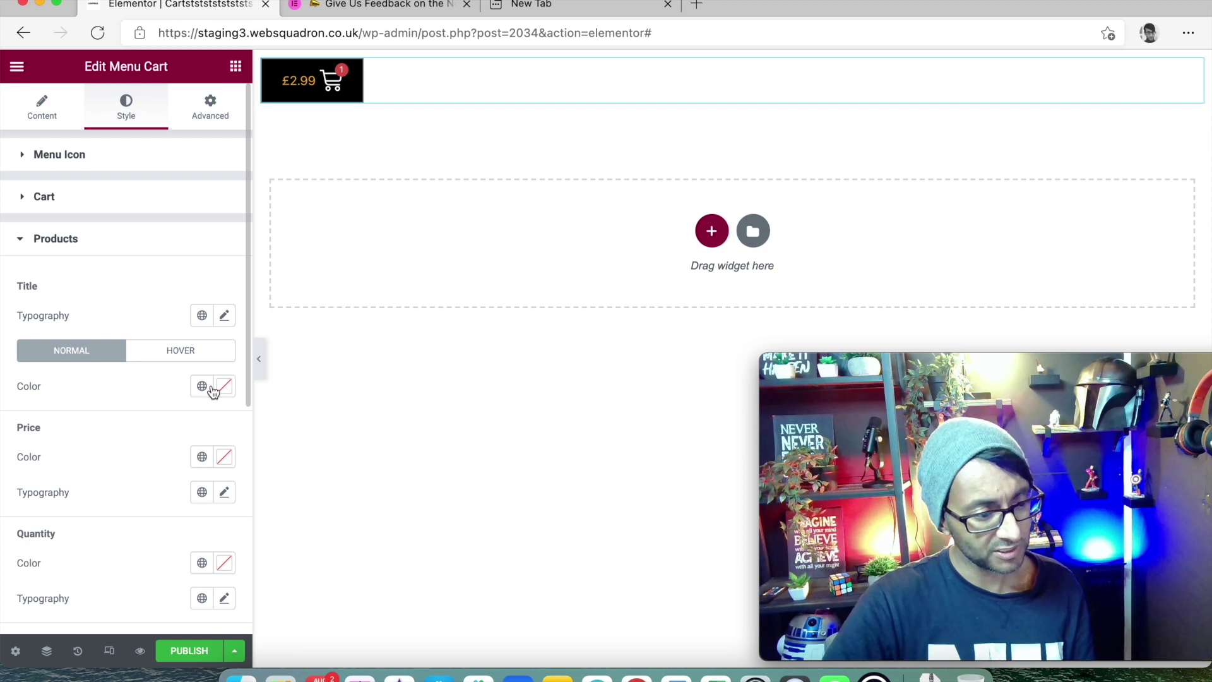
scroll(213, 392, "down", 2)
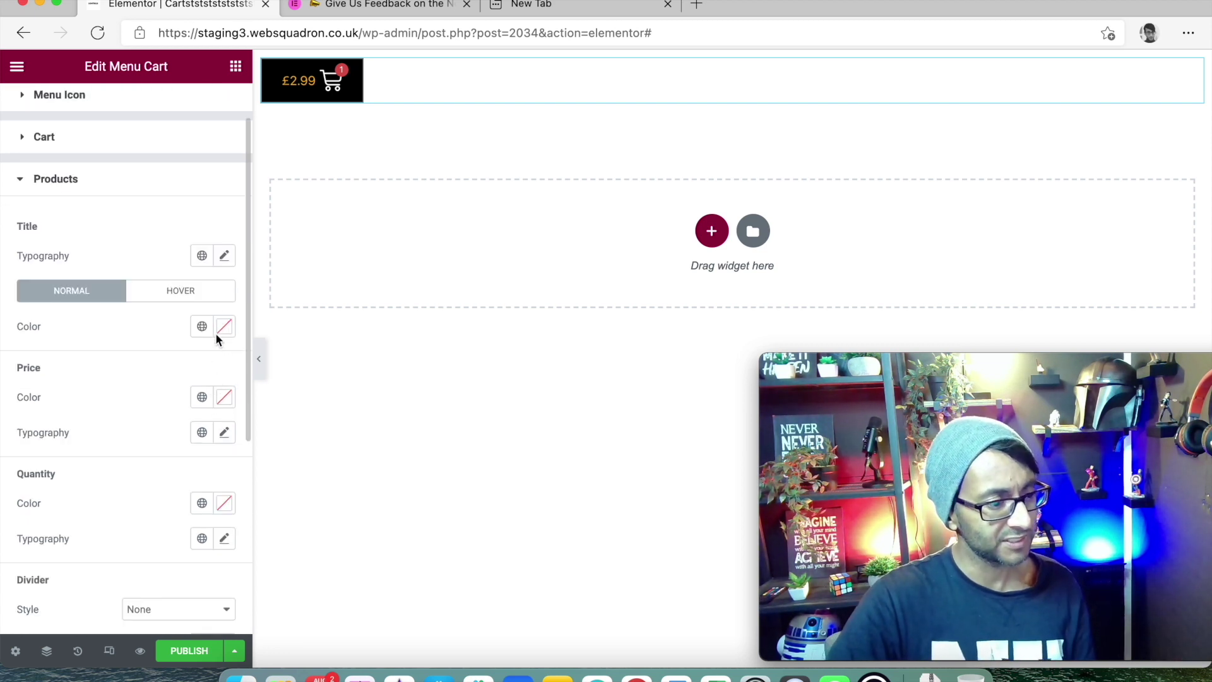
left_click(225, 256)
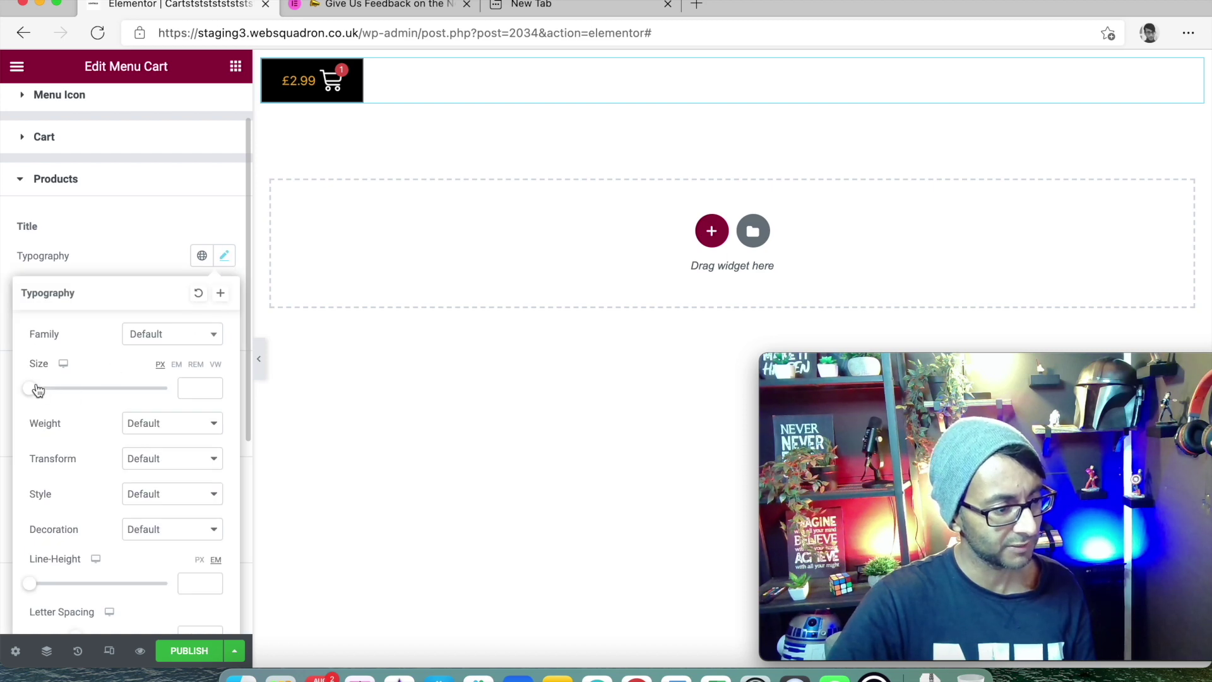
left_click_drag(38, 391, 116, 393)
left_click(333, 92)
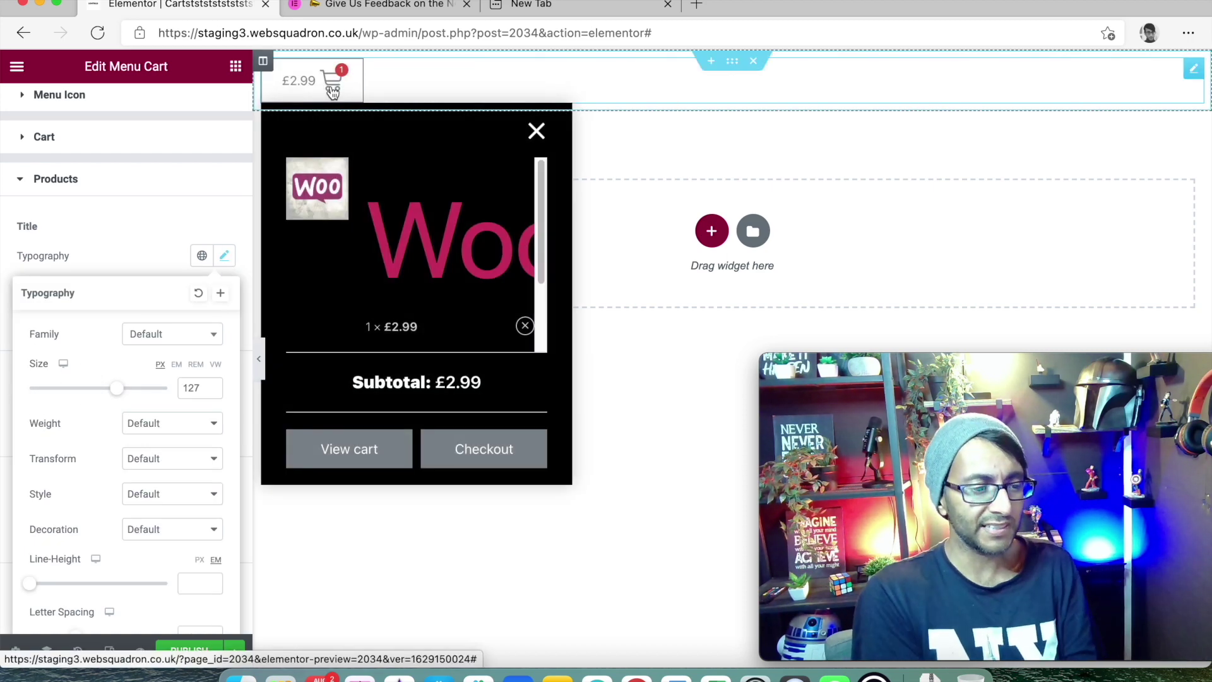
scroll(158, 391, "down", 5)
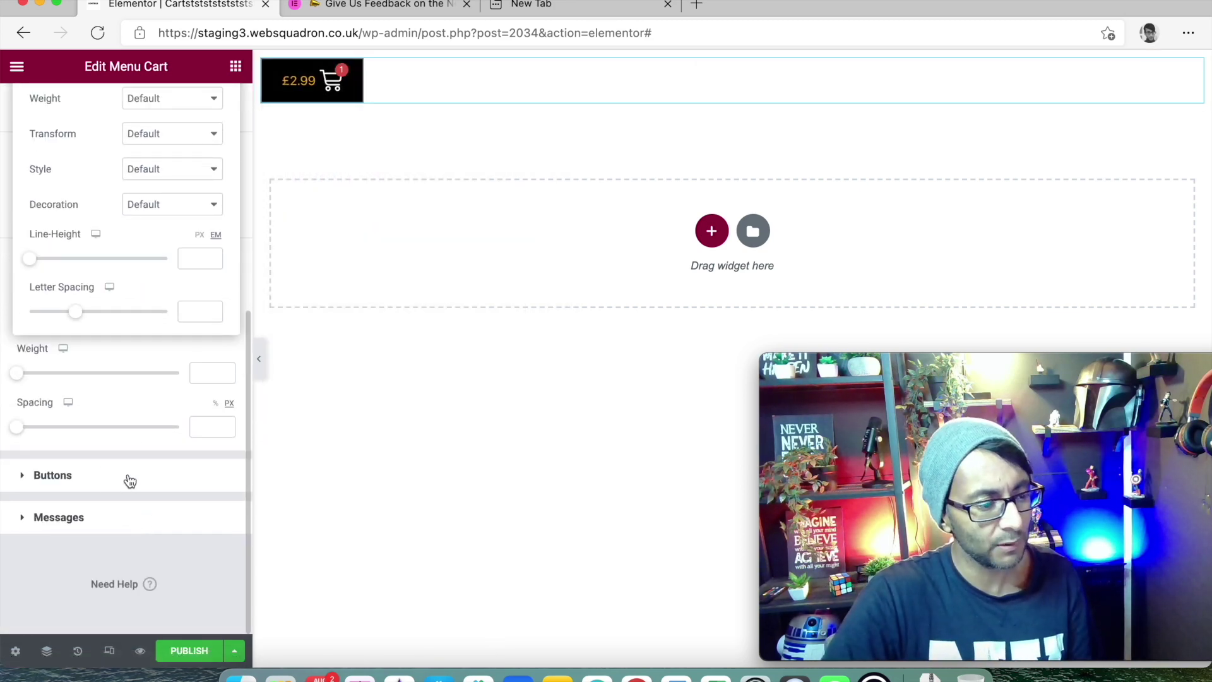
left_click(127, 480)
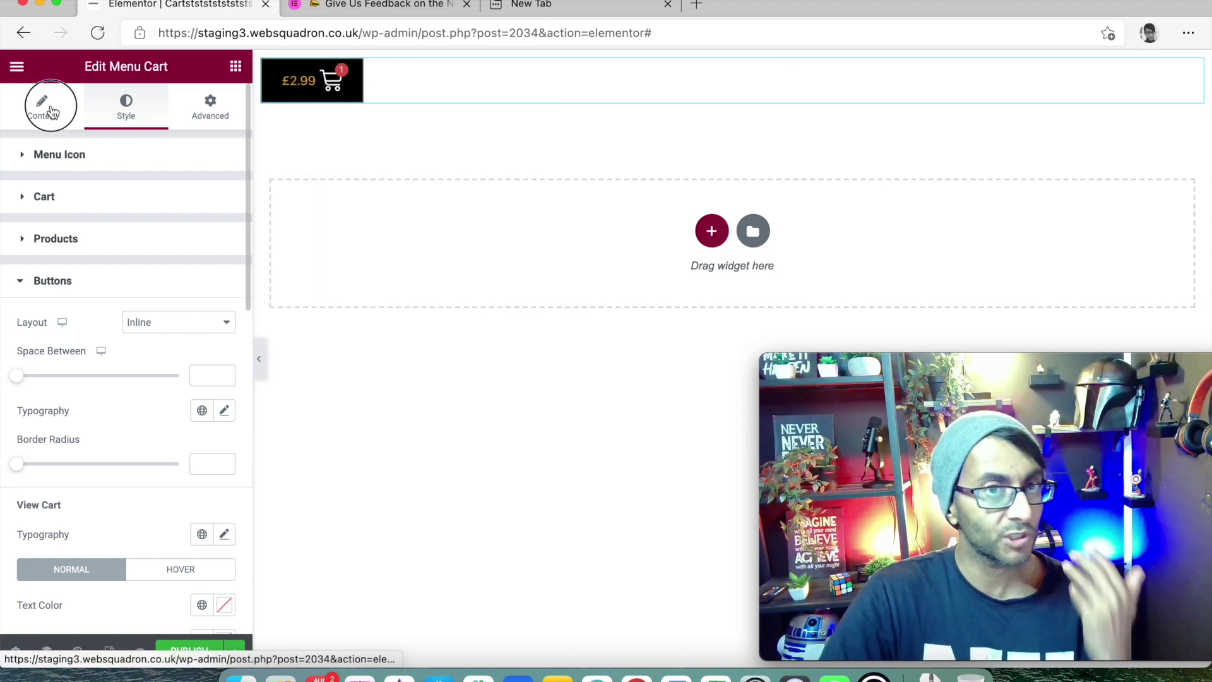
Keep the Cart Medium icon and switch the Cart Type to Side Cart, then return to Style.
left_click(43, 106)
left_click(171, 197)
left_click(106, 201)
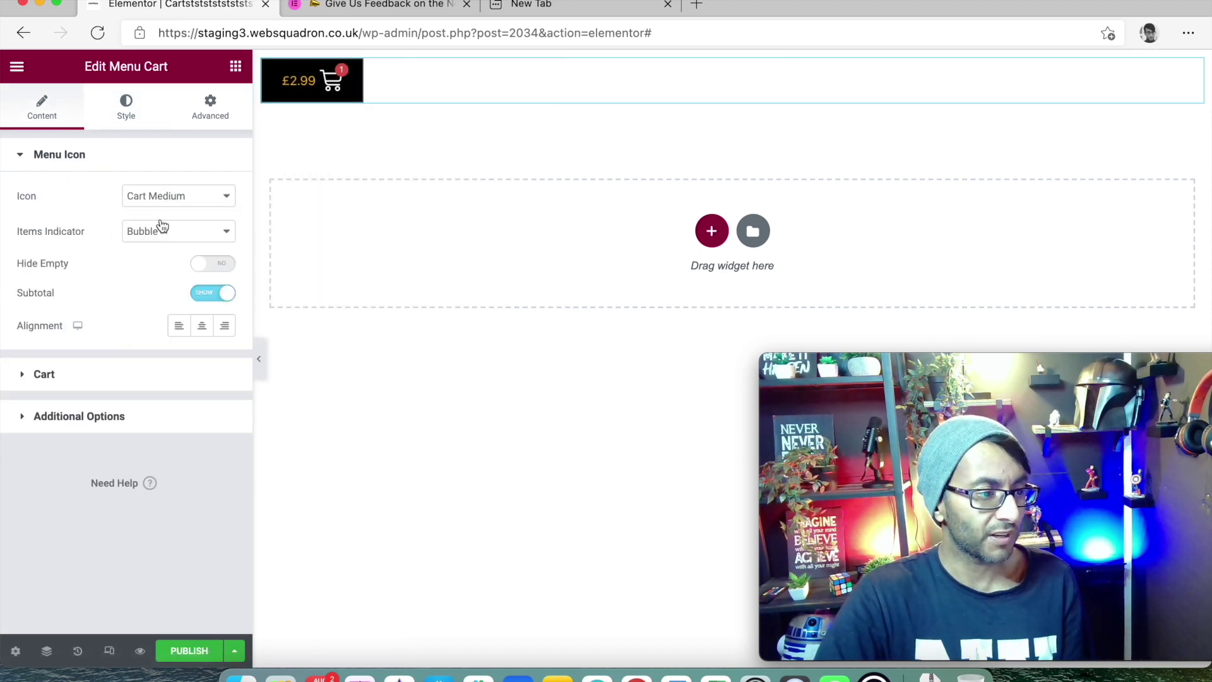
left_click(137, 377)
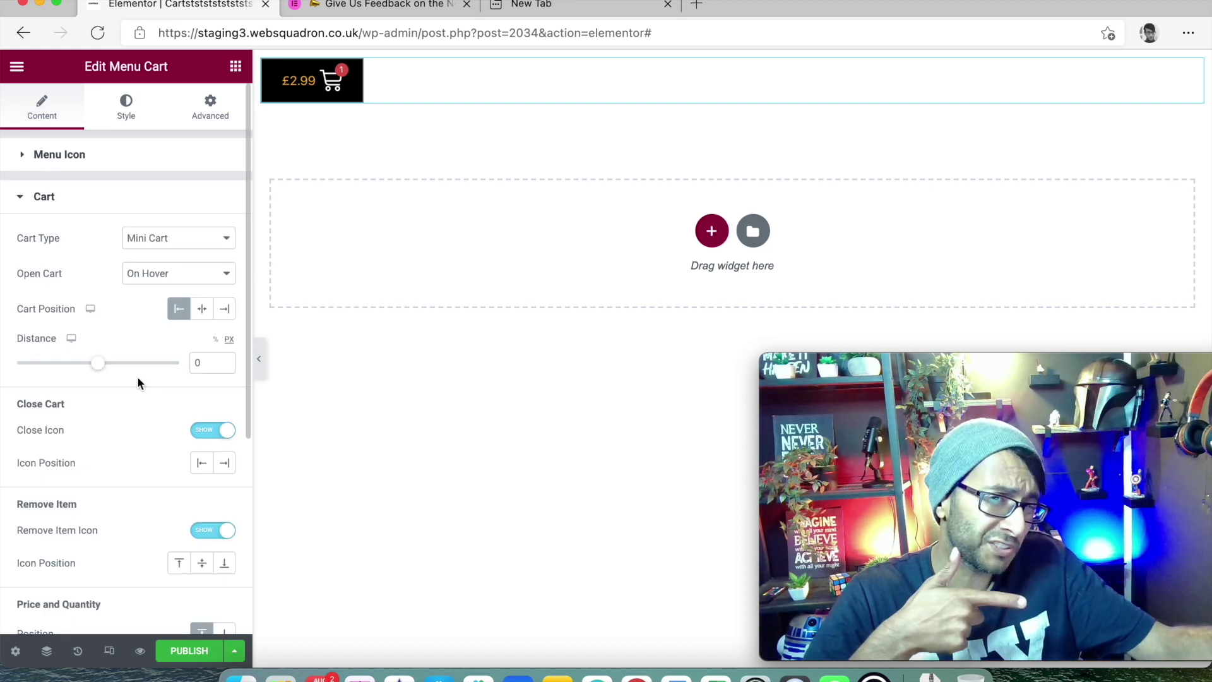
left_click(196, 243)
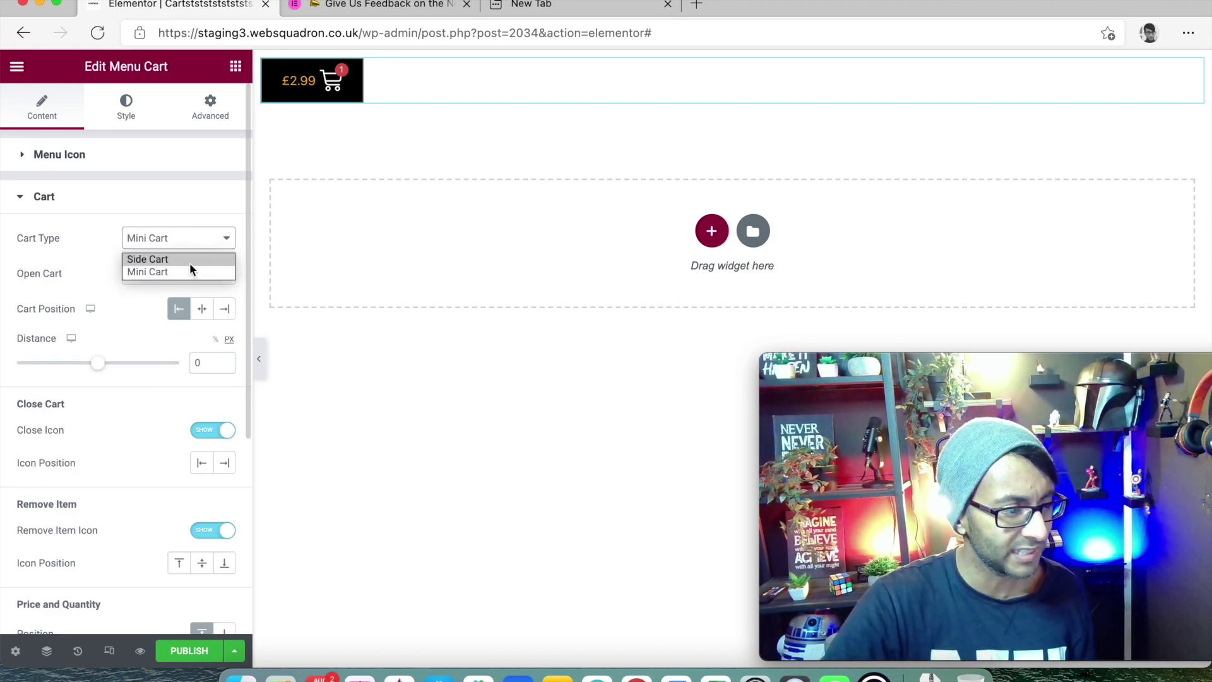
left_click(190, 260)
mouse_move(313, 80)
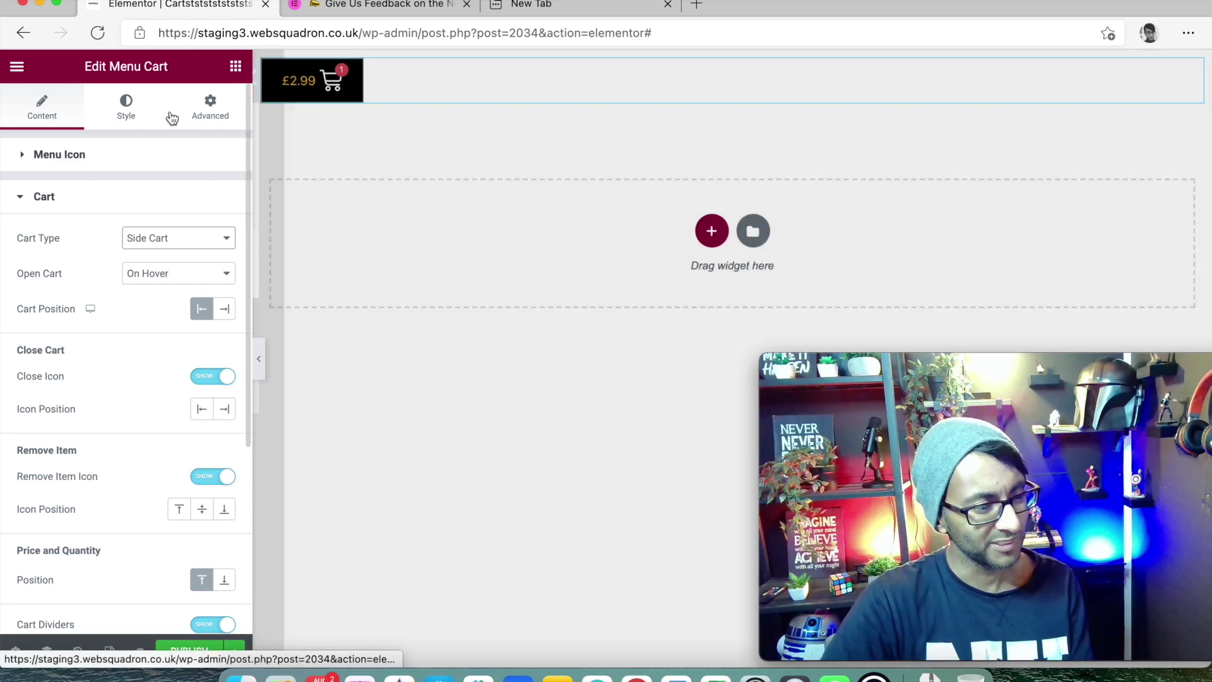
left_click(126, 106)
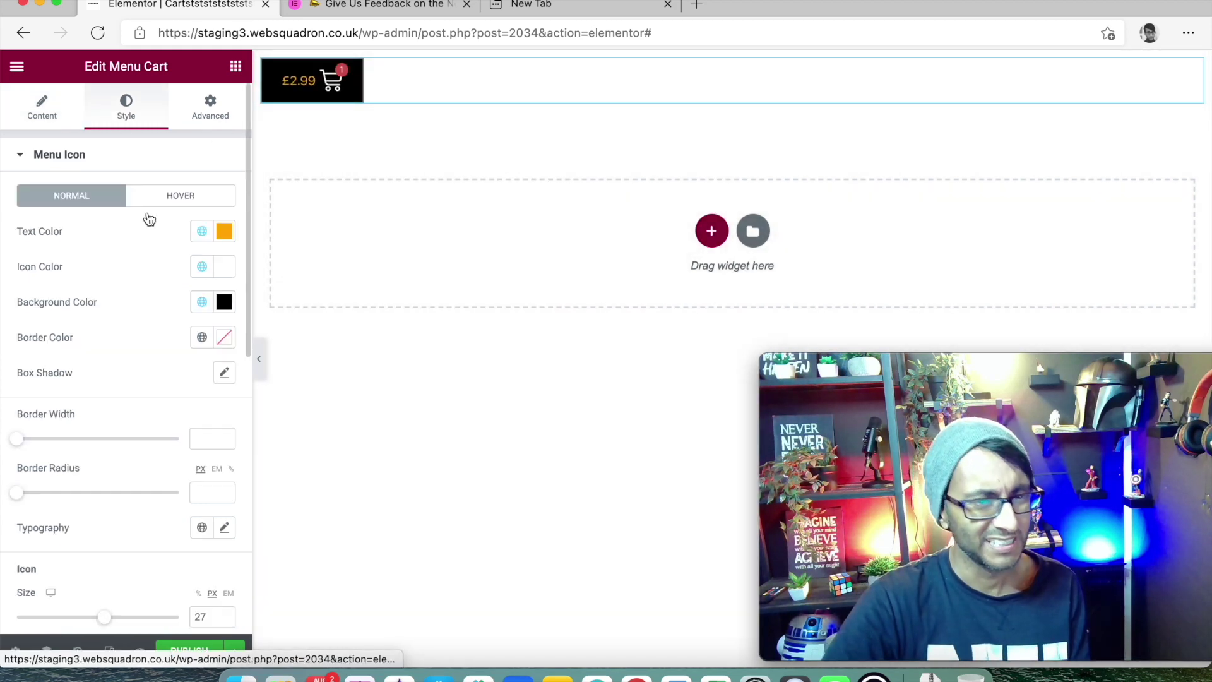
scroll(132, 284, "down", 5)
Shrink the Products title typography size to 20 px.
left_click(85, 439)
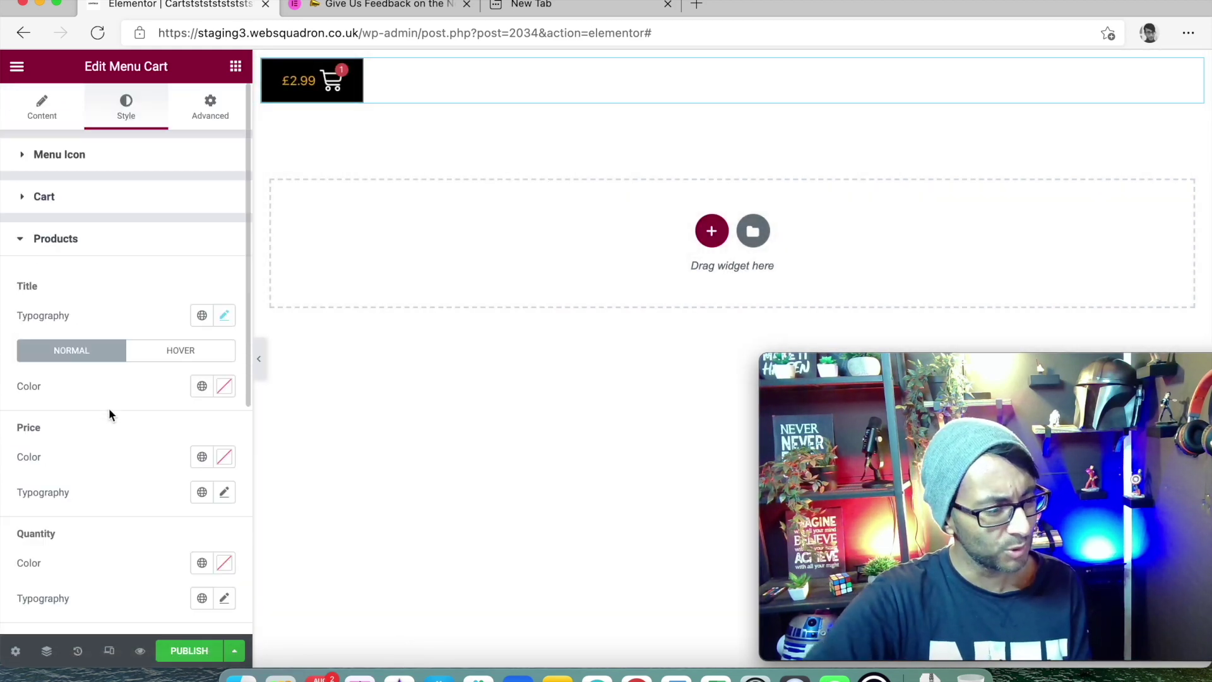
scroll(175, 486, "down", 2)
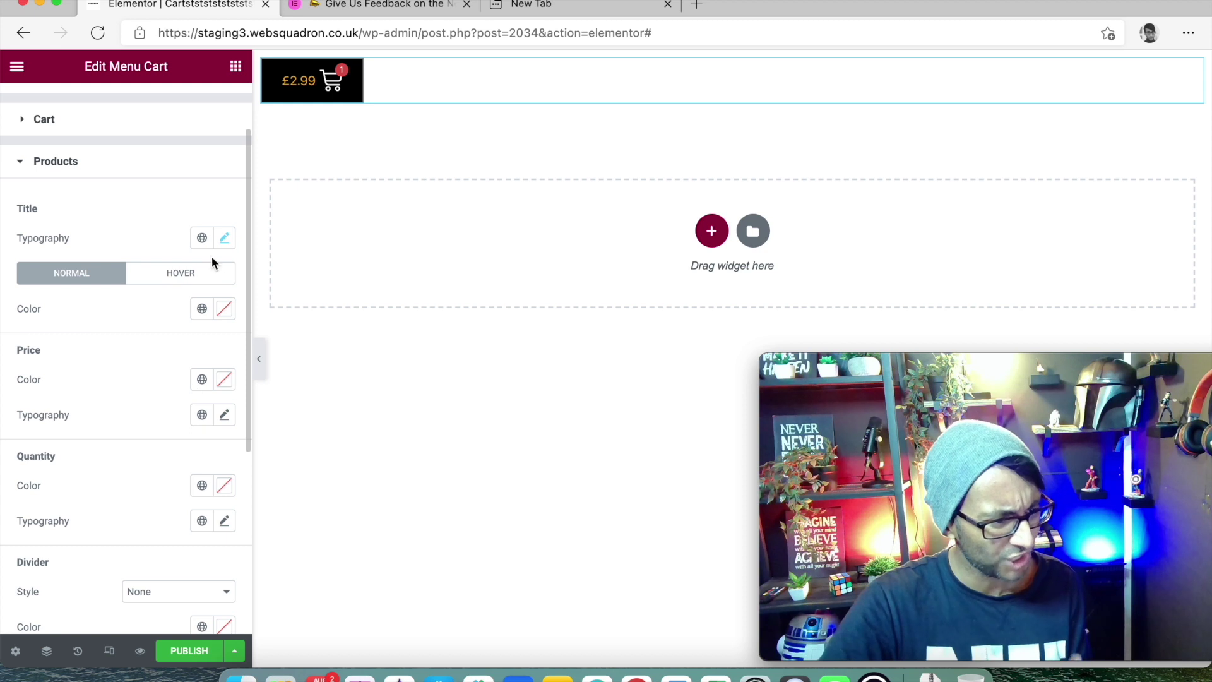
left_click(224, 238)
left_click_drag(119, 373, 46, 377)
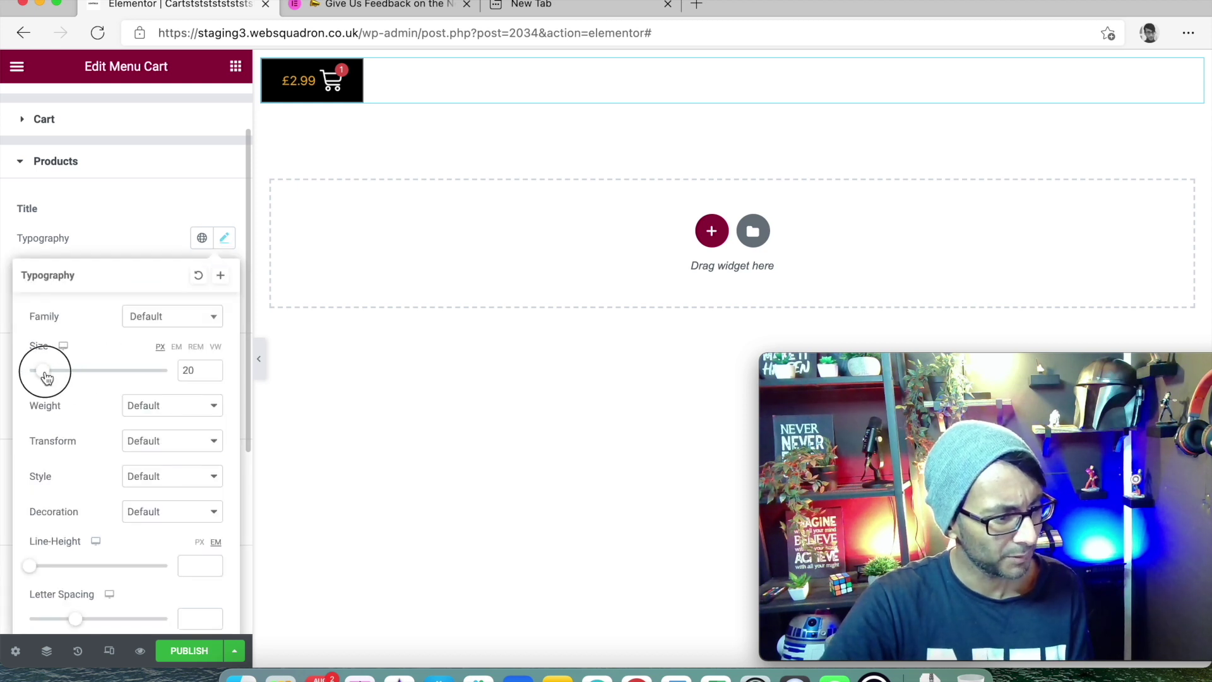
scroll(209, 435, "down", 2)
left_click(126, 163)
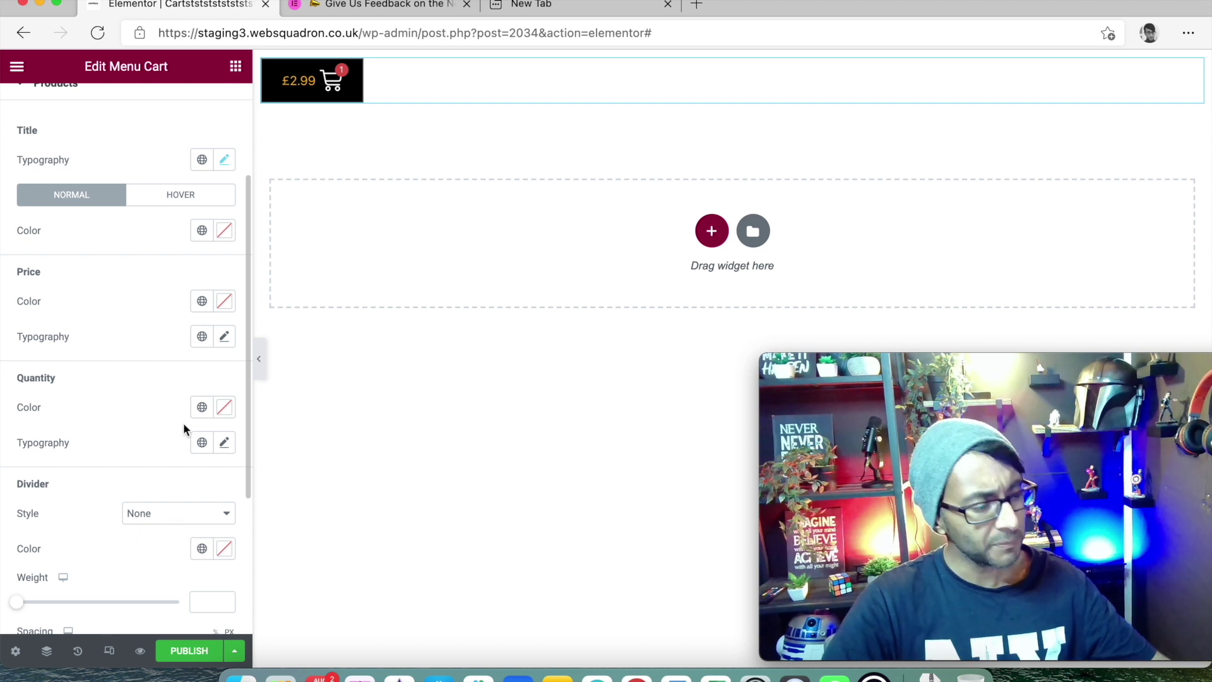
Expand the Menu Icon style settings and preview the side cart panel.
scroll(193, 446, "down", 3)
scroll(199, 391, "up", 5)
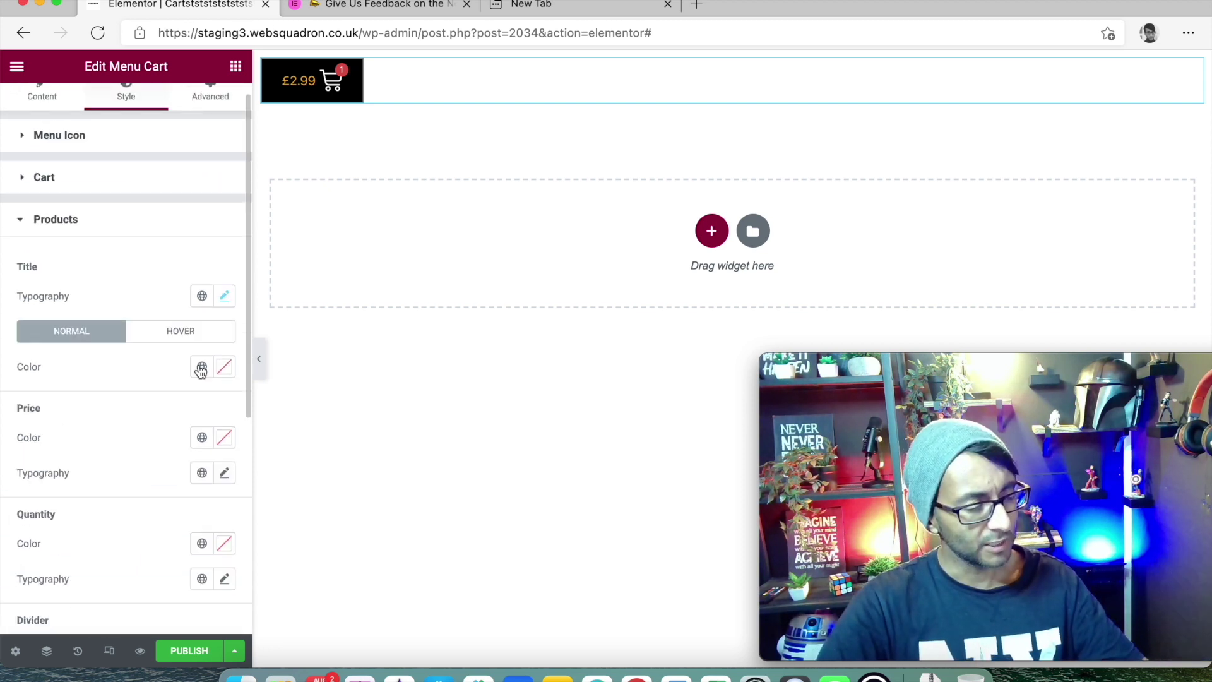
scroll(183, 265, "up", 1)
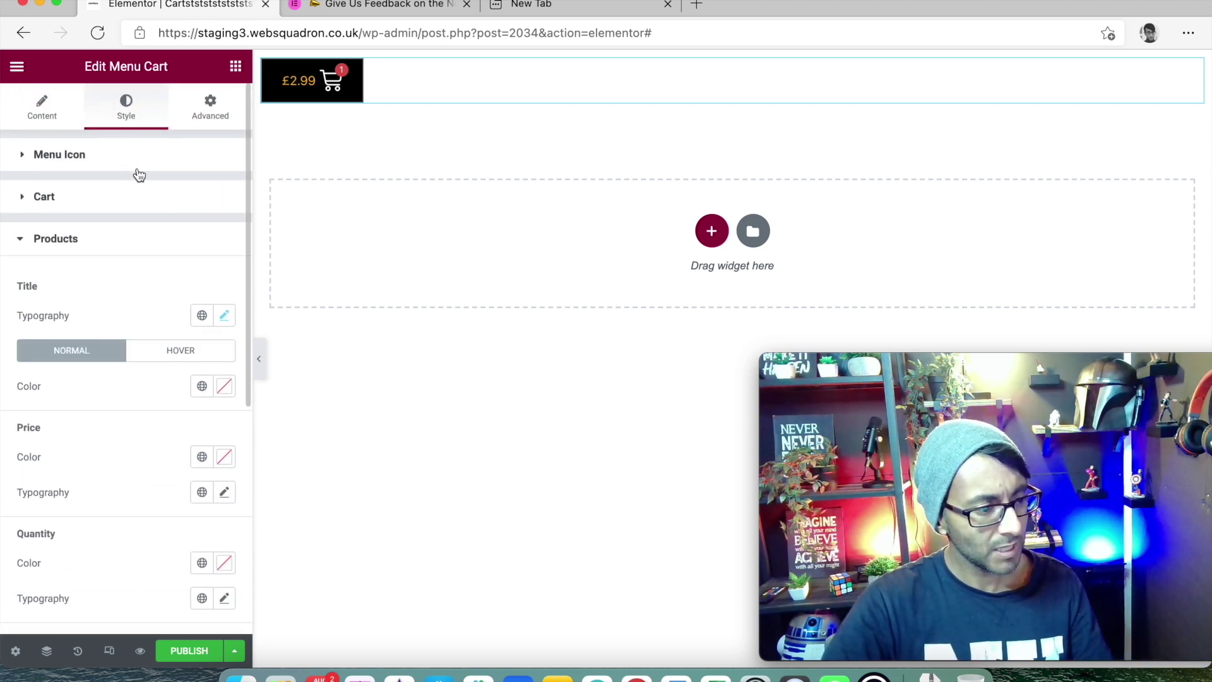
left_click(129, 164)
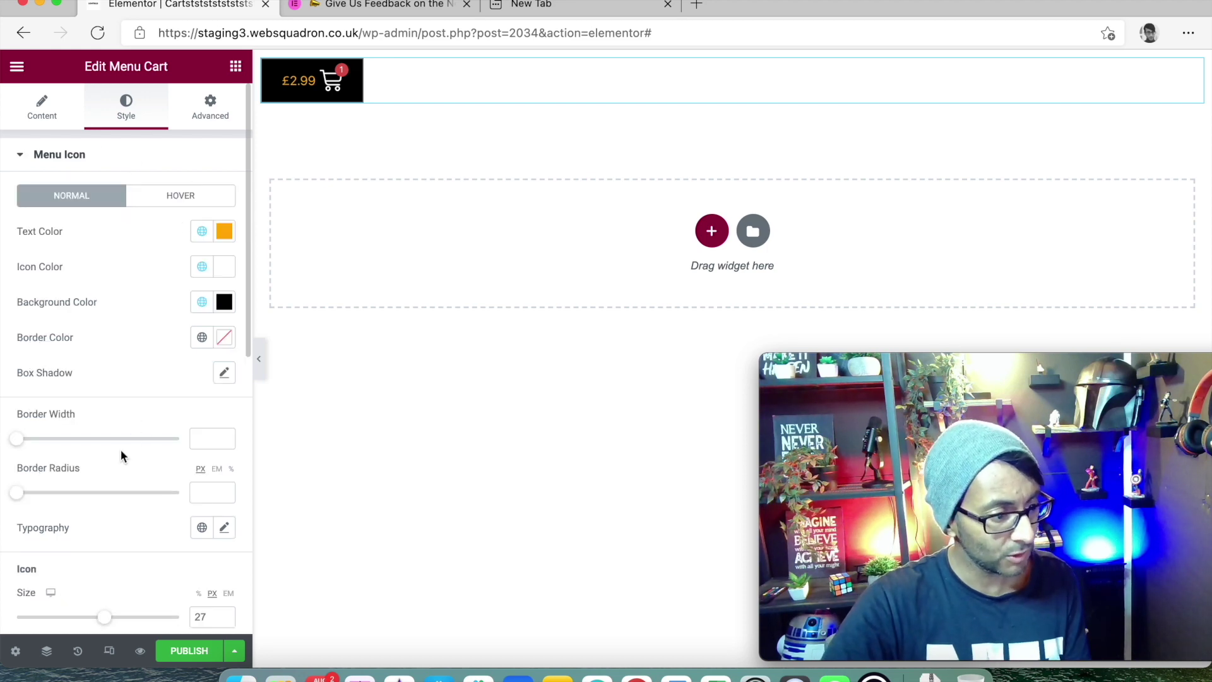
scroll(103, 608, "down", 2)
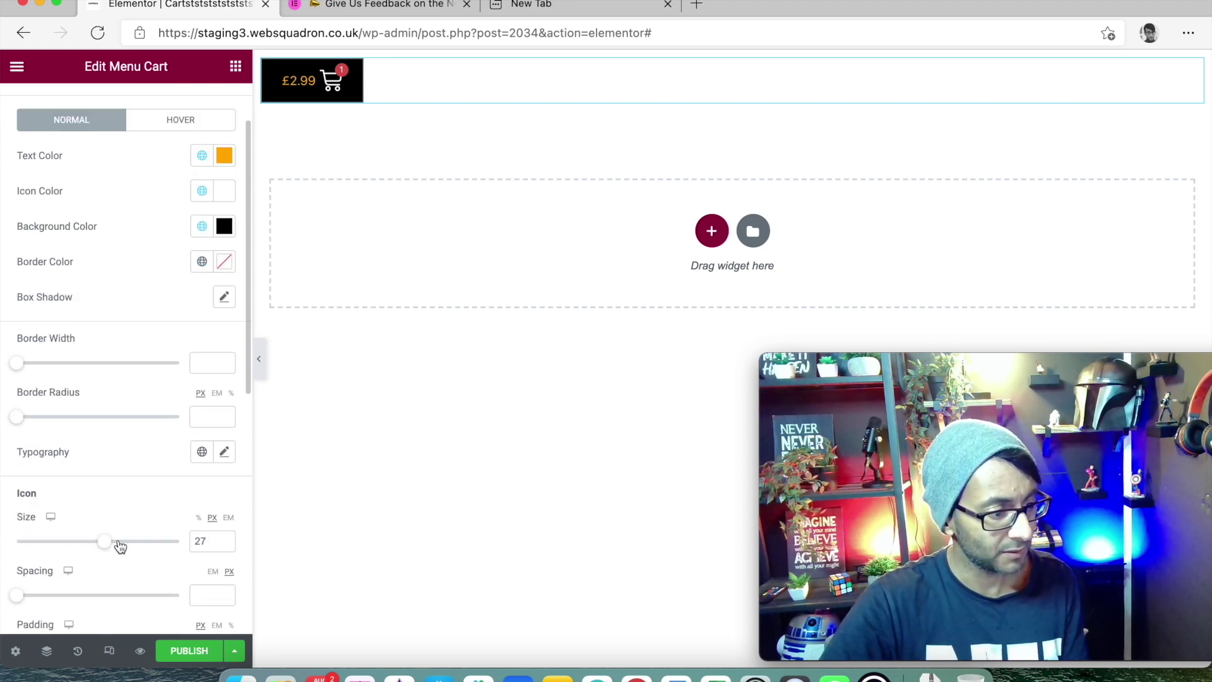
left_click(309, 99)
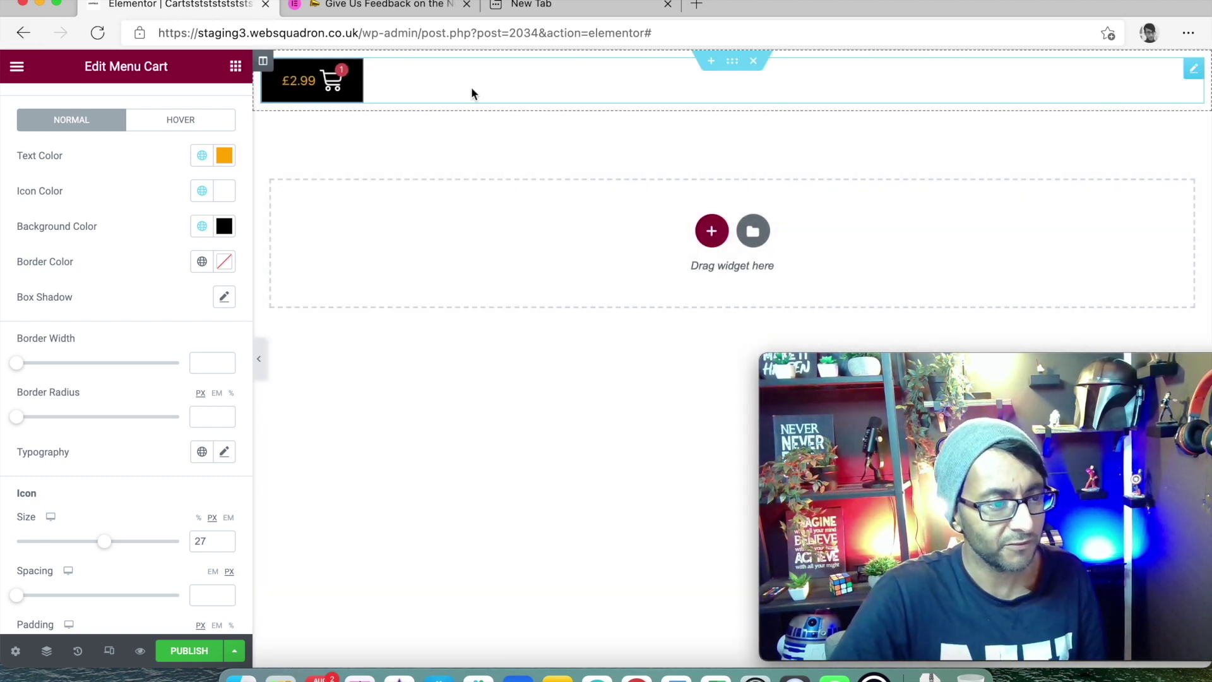
Leave the Elementor editor by changing the address to /wp-admin/ and confirming Leave.
left_click(440, 34)
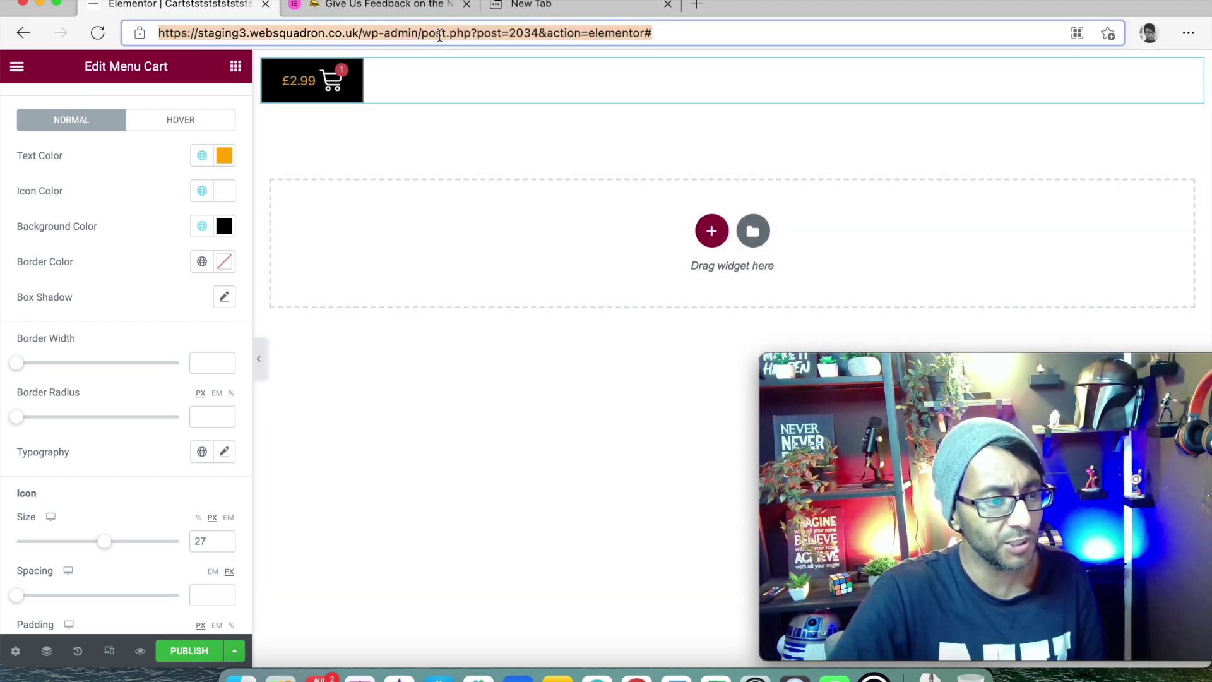
left_click_drag(422, 35, 747, 47)
key("BackSpace")
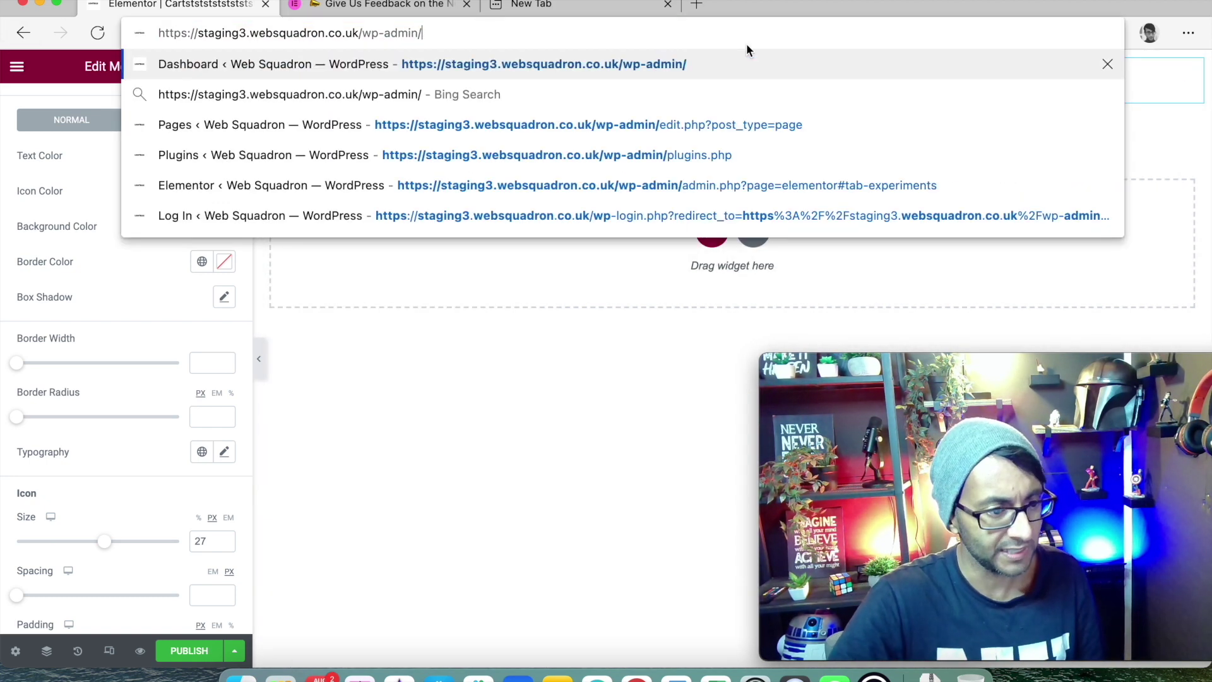
key("Return")
left_click(655, 257)
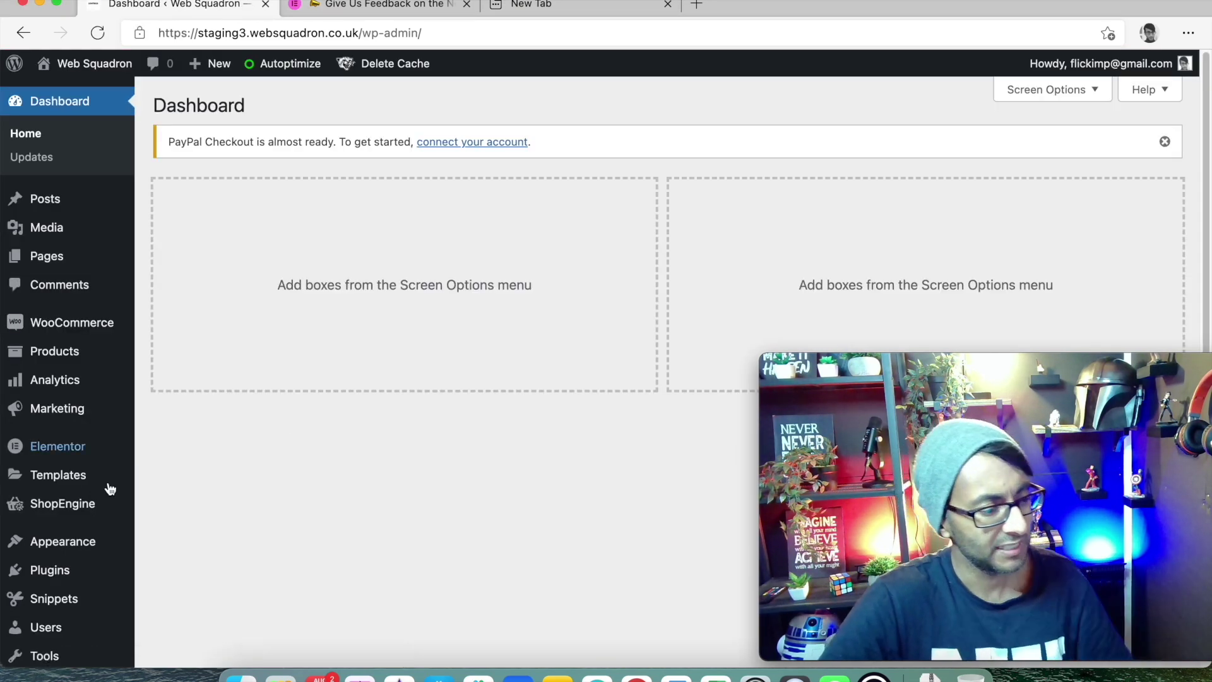
Go to Appearance > Themes to see Hello Elementor as the current theme.
mouse_move(85, 457)
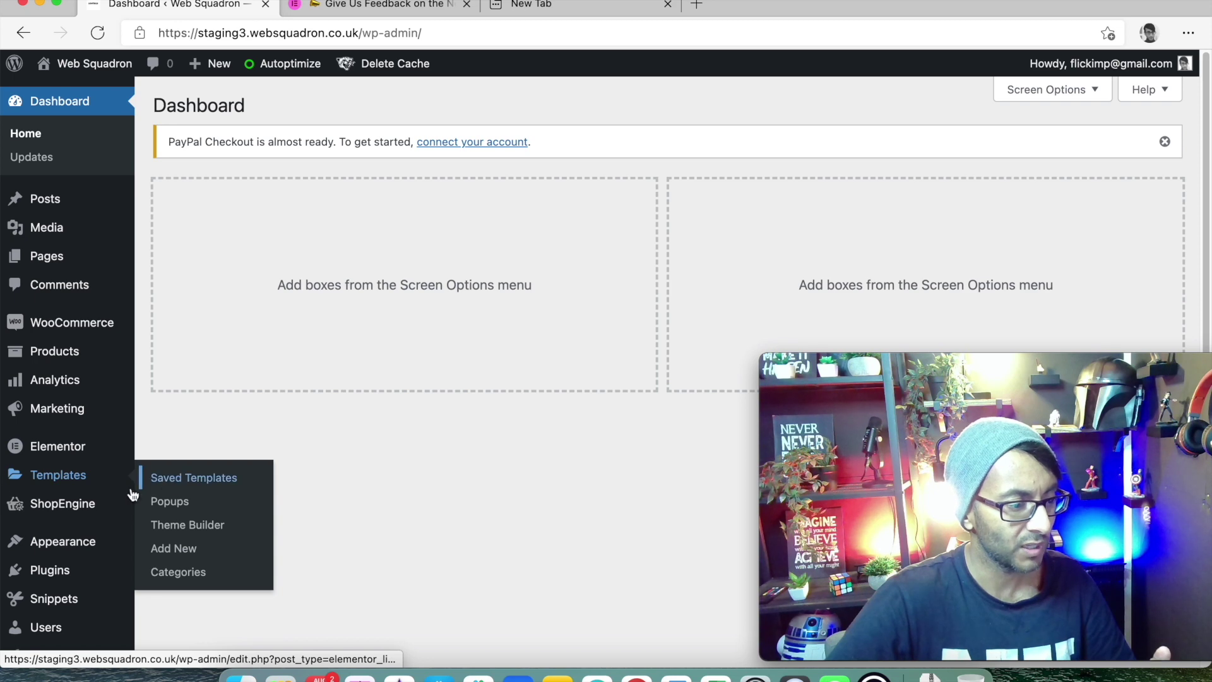
mouse_move(63, 541)
left_click(178, 529)
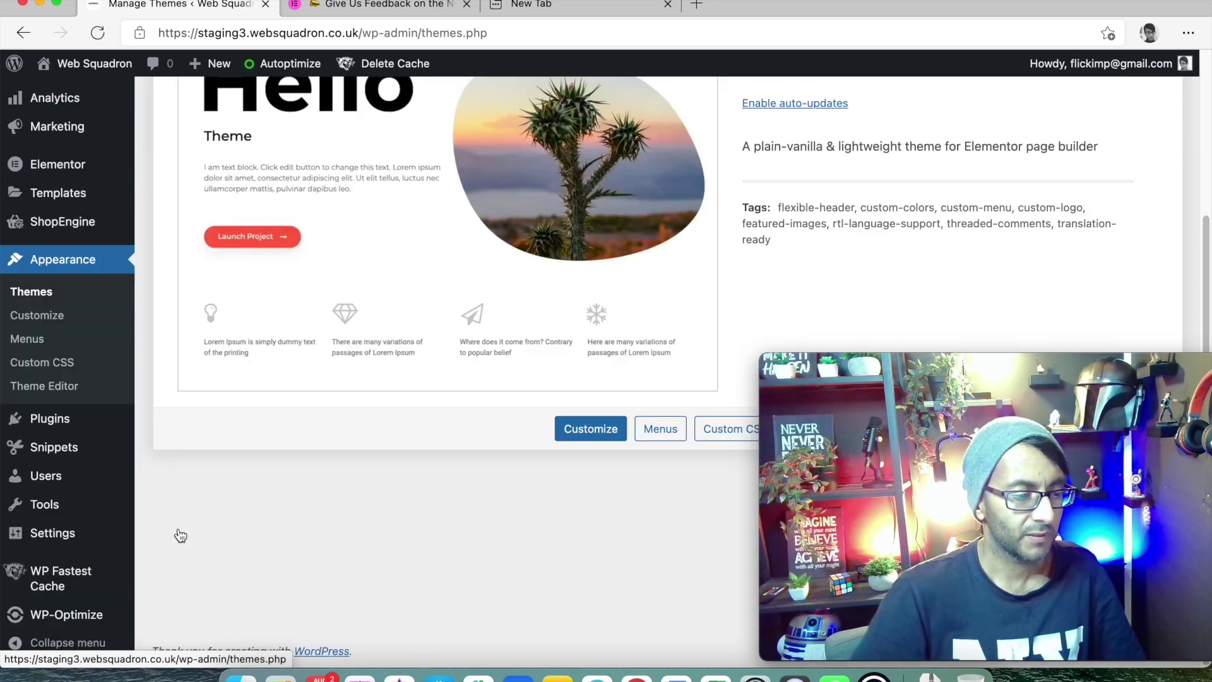
scroll(357, 505, "up", 5)
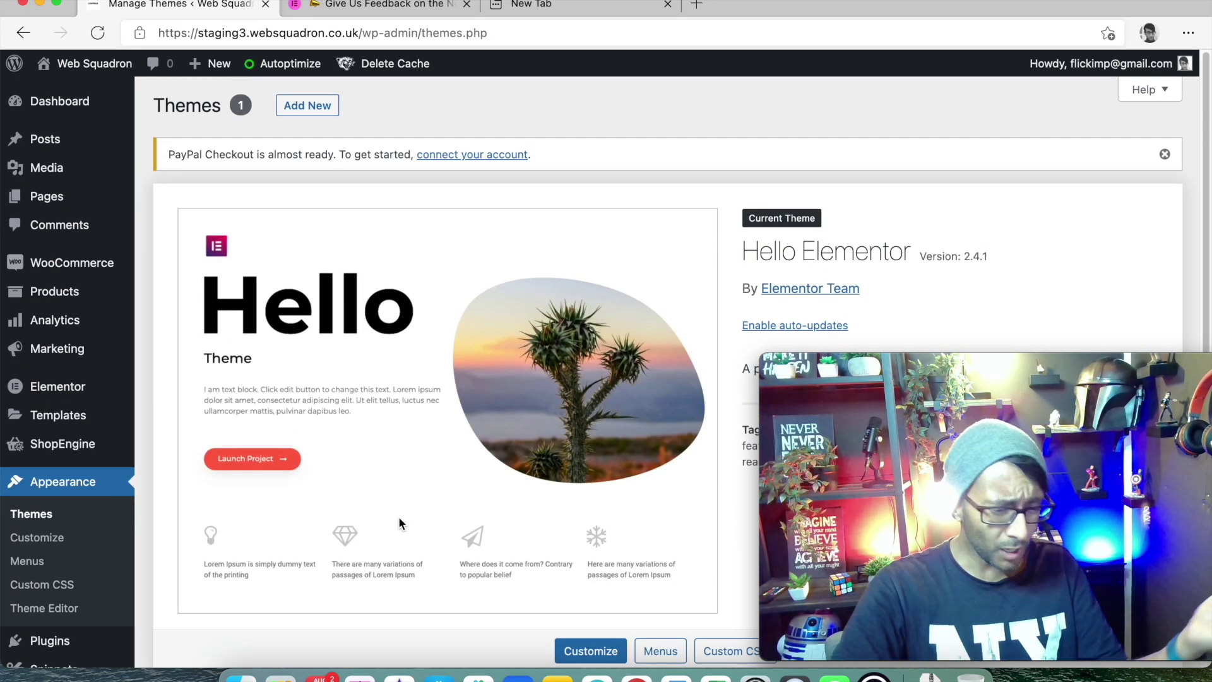